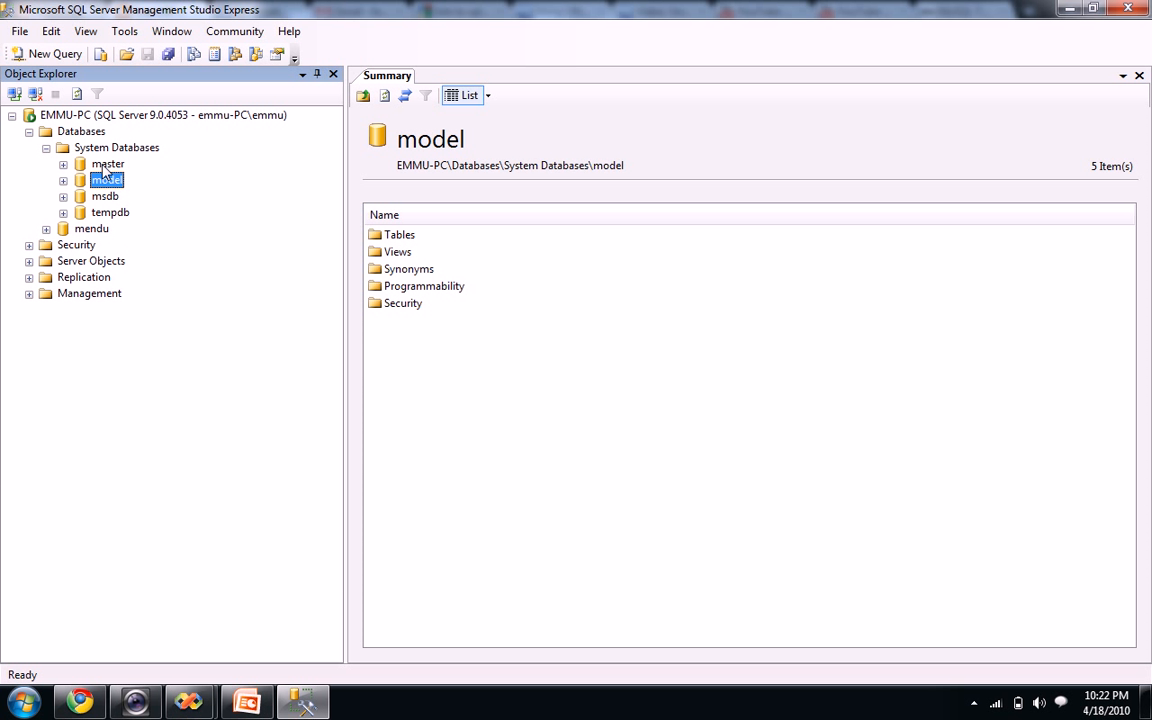
Inspect the model, master and msdb system databases and their summaries
{"action": "left_click", "coordinate": [104, 183]}
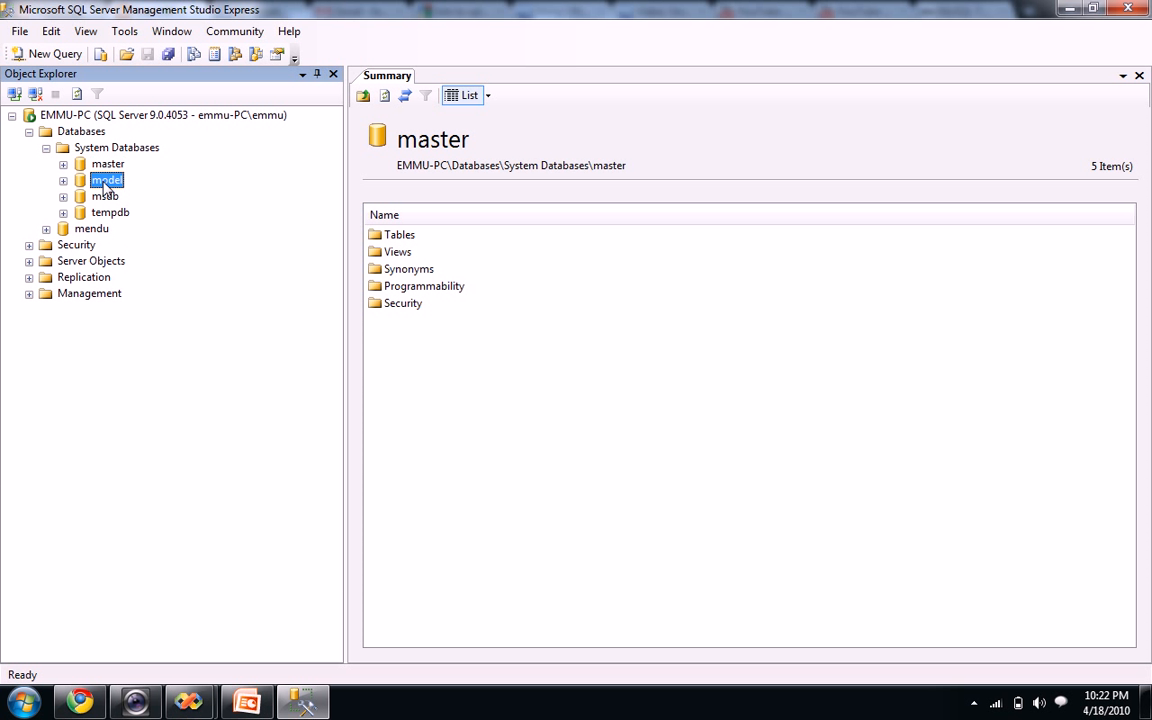
{"action": "left_click", "coordinate": [63, 180]}
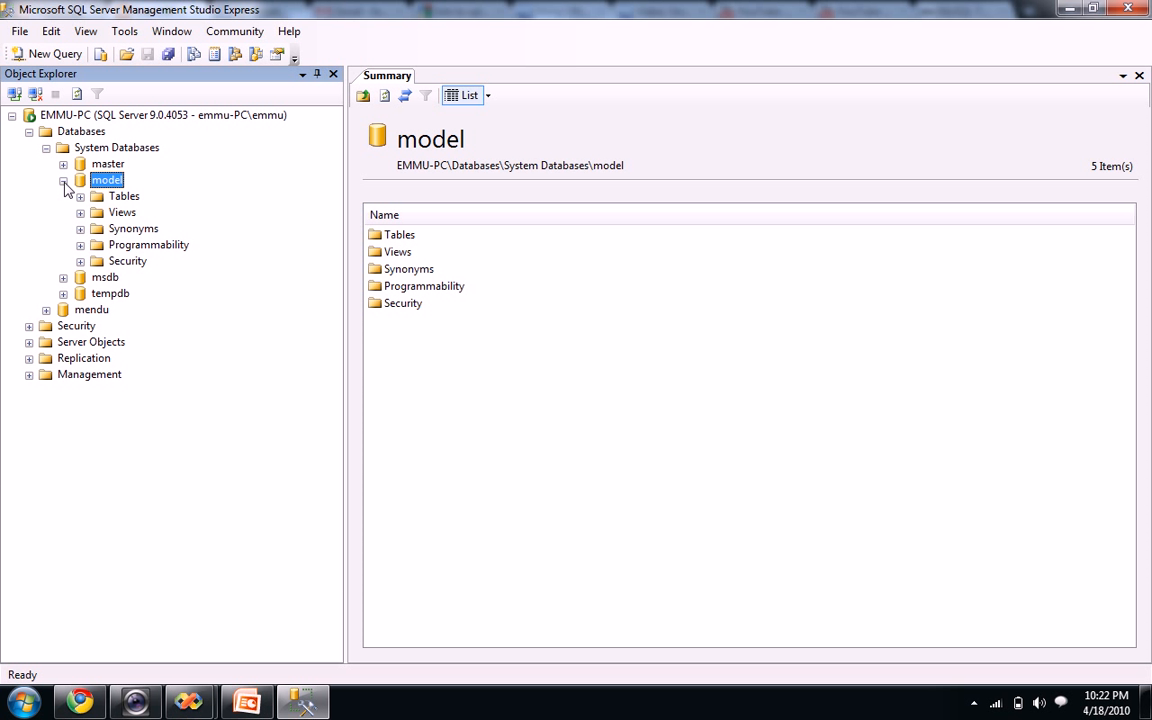
{"action": "left_click", "coordinate": [64, 182]}
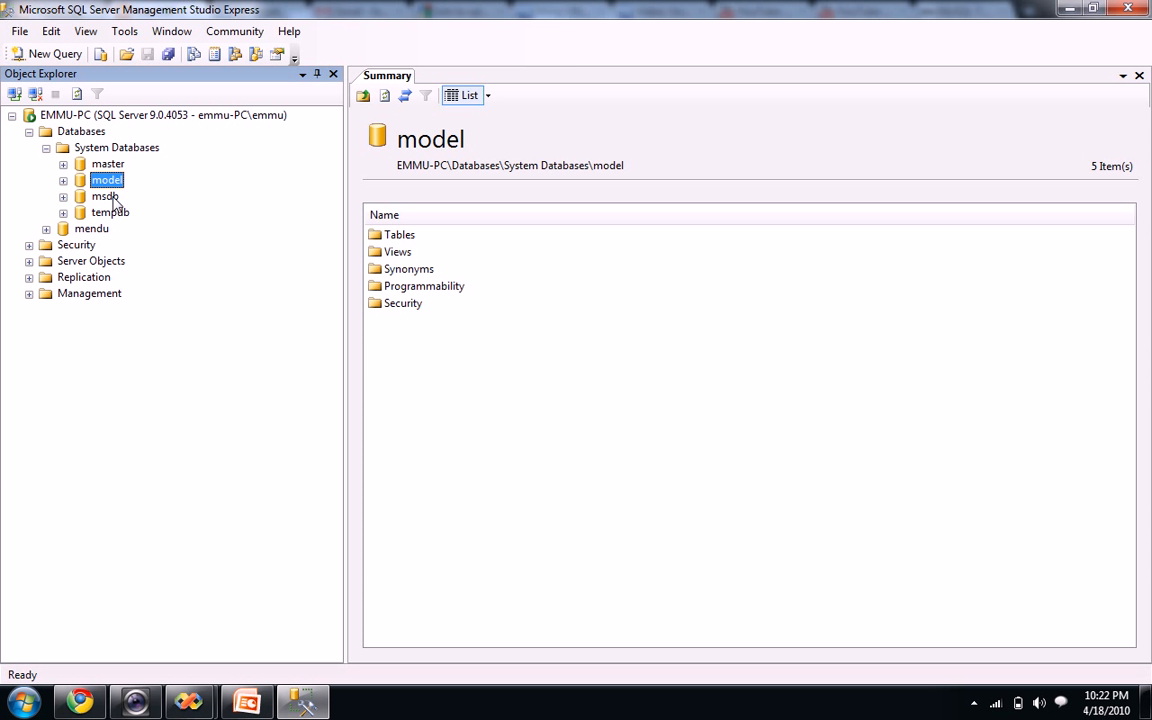
{"action": "left_click", "coordinate": [108, 165]}
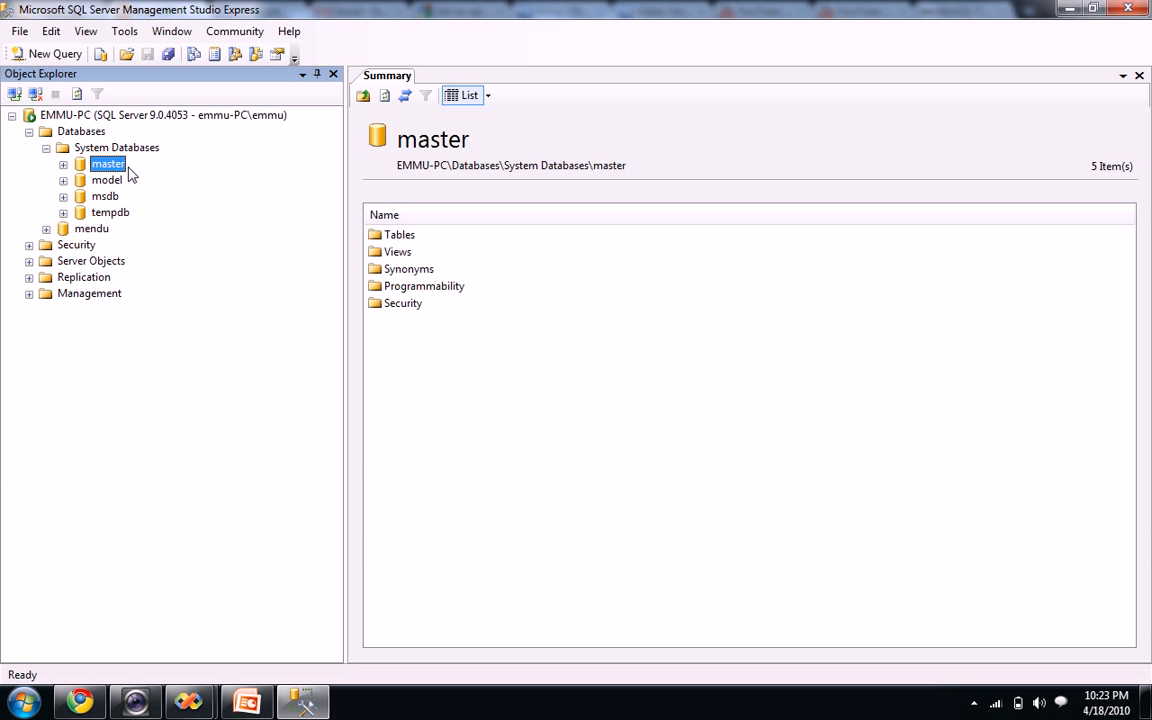
{"action": "left_click", "coordinate": [112, 219]}
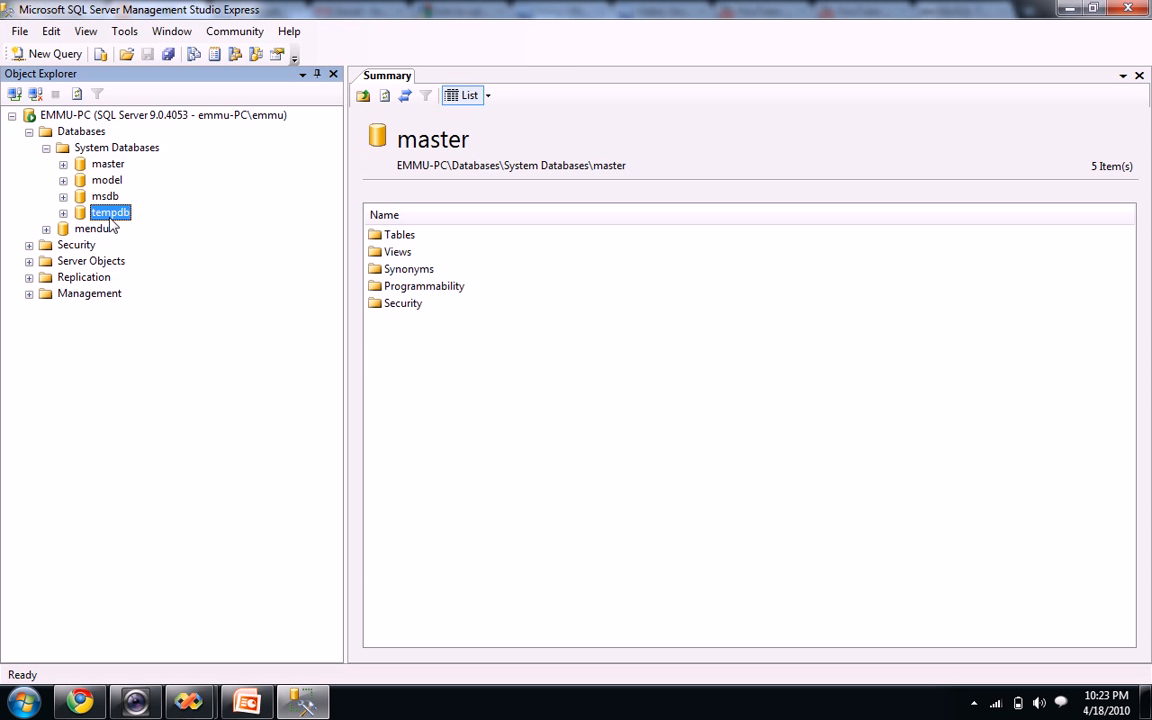
{"action": "left_click", "coordinate": [104, 197]}
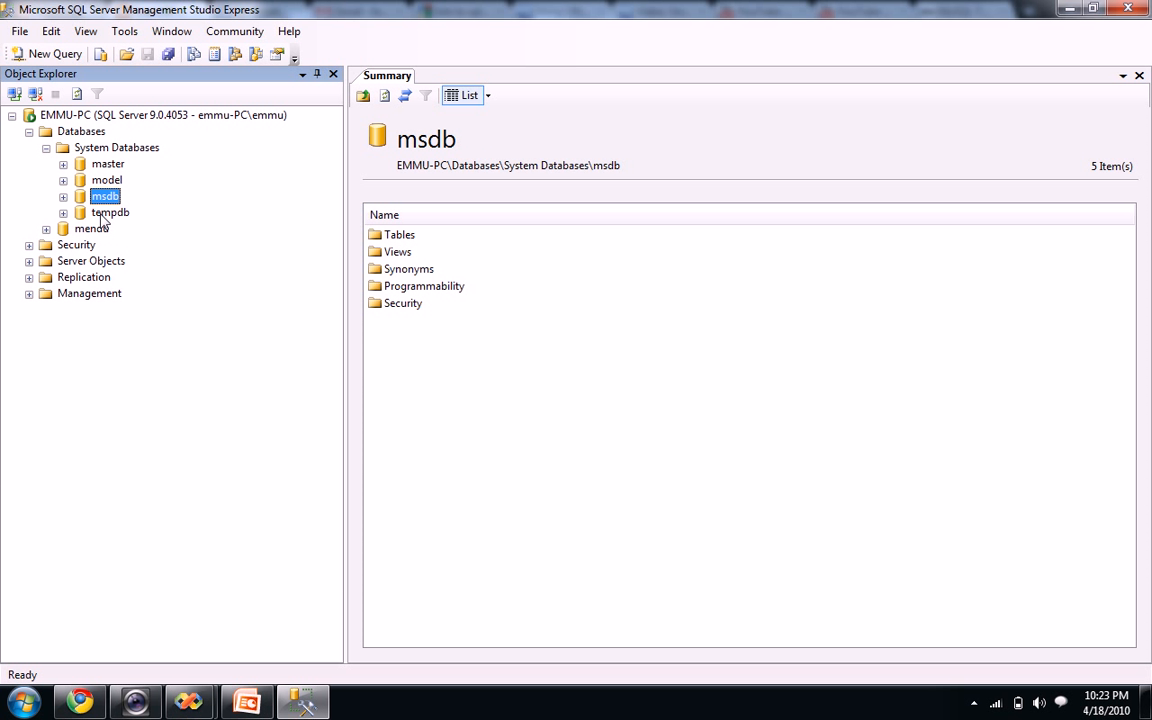
Browse tempdb and its Tables folder, then fold System Databases back to its four-database summary
{"action": "left_click", "coordinate": [104, 215]}
{"action": "left_click", "coordinate": [63, 213]}
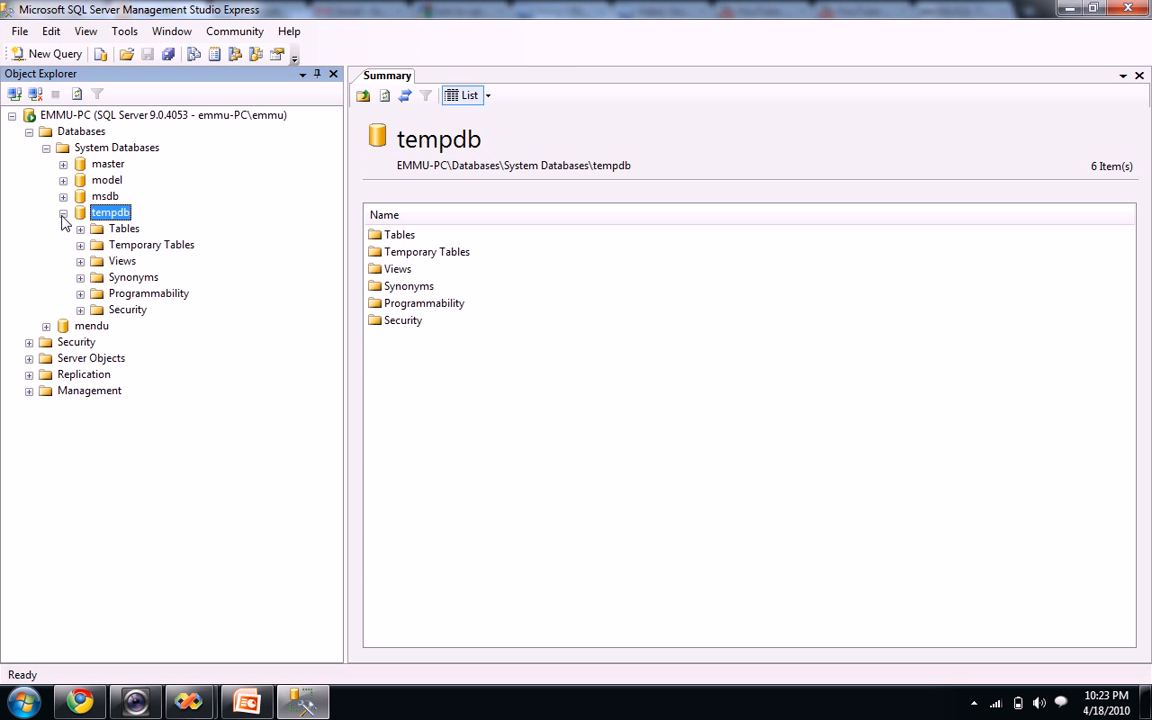
{"action": "left_click", "coordinate": [80, 229]}
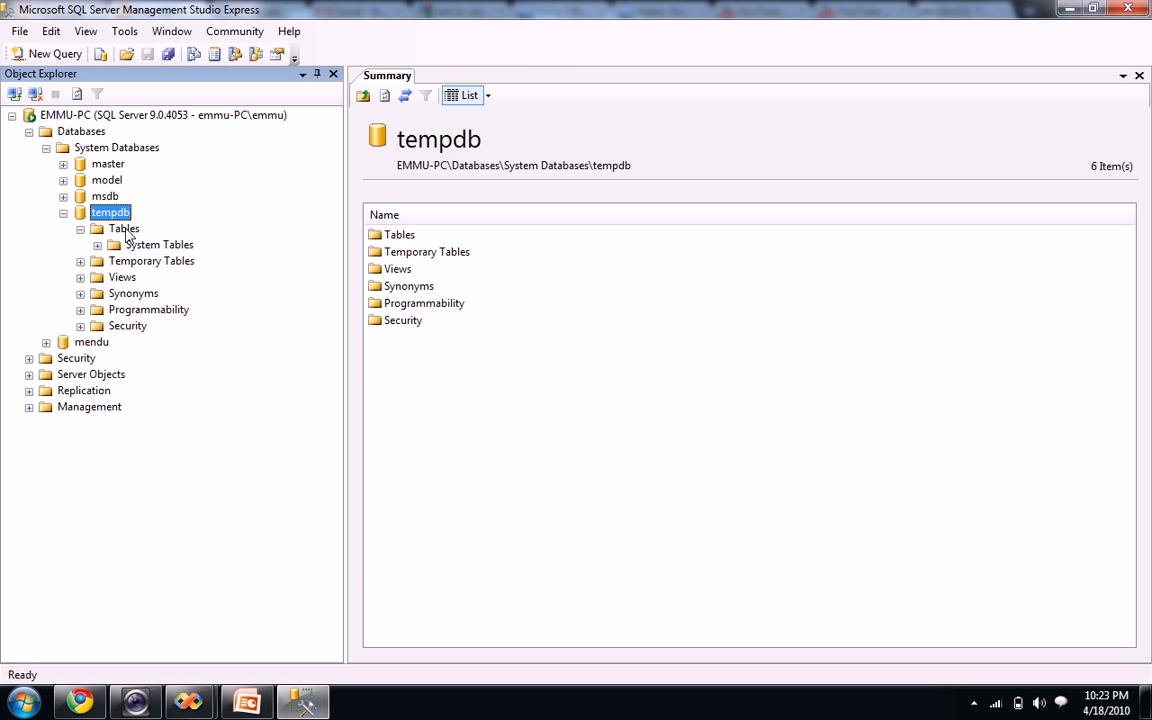
{"action": "left_click", "coordinate": [63, 213]}
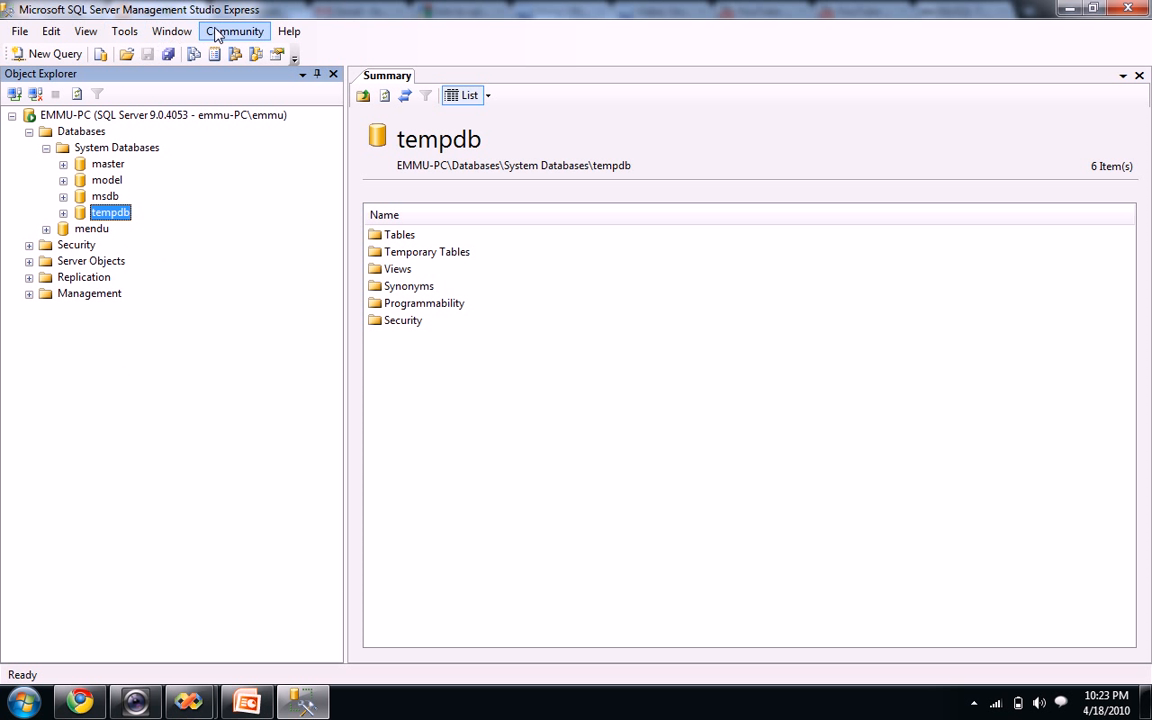
{"action": "left_click", "coordinate": [63, 213]}
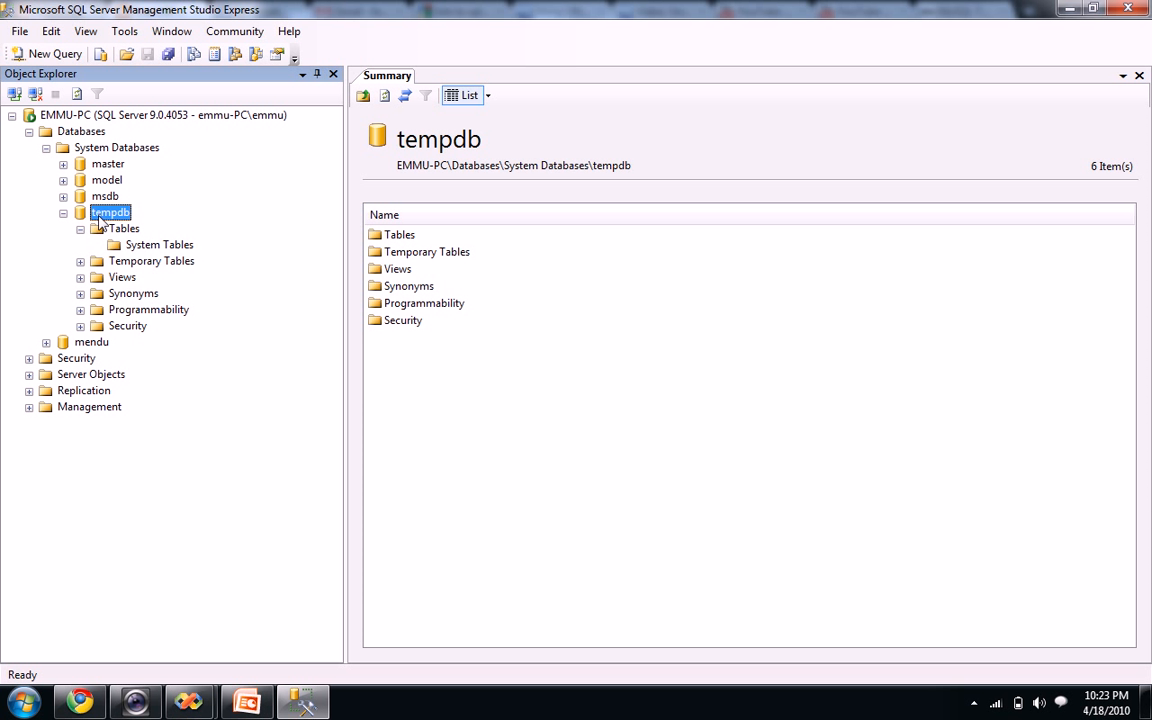
{"action": "left_click", "coordinate": [80, 229]}
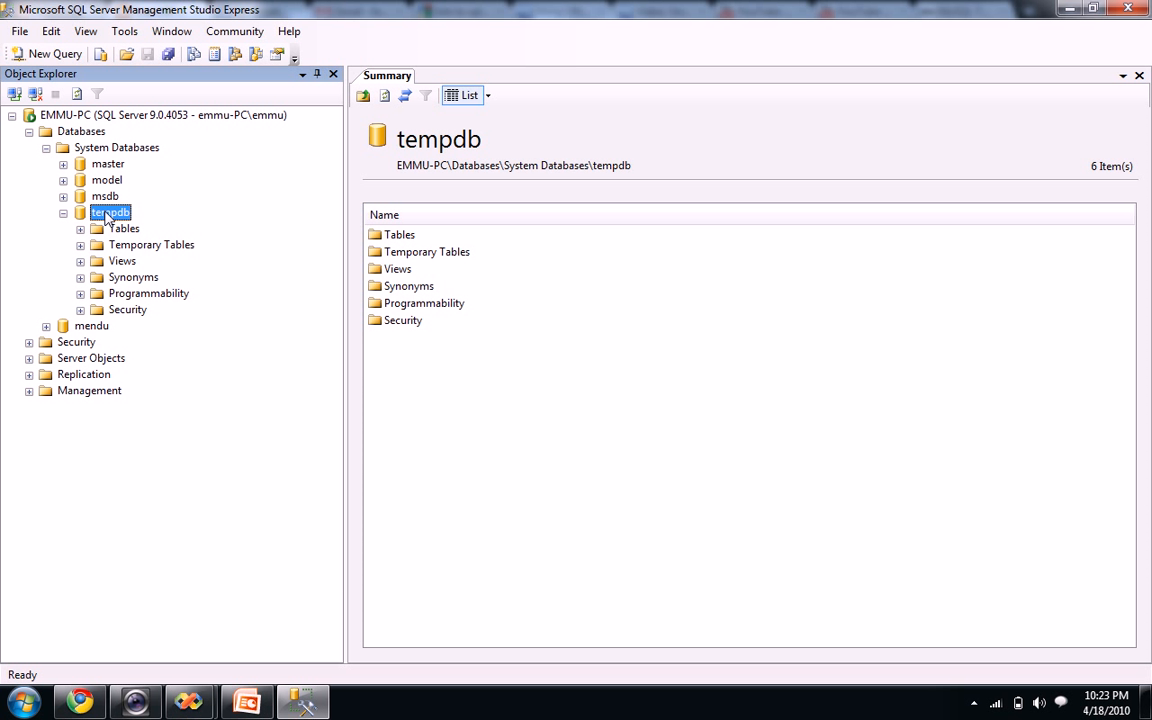
{"action": "left_click", "coordinate": [63, 213]}
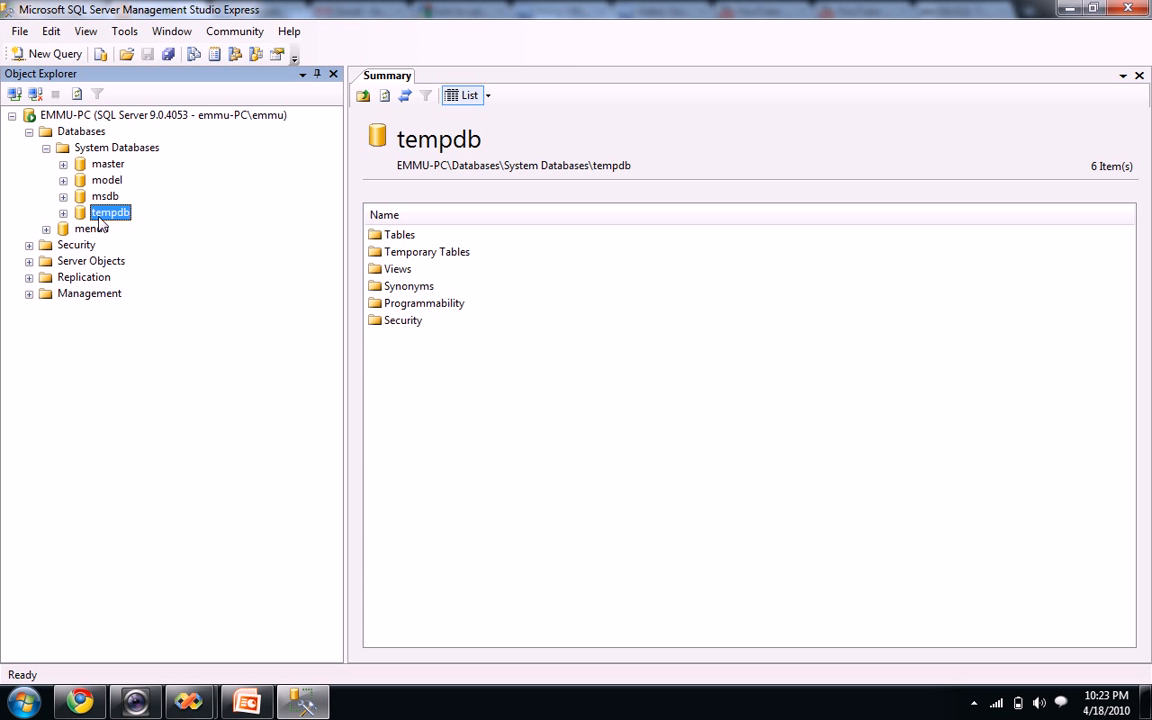
{"action": "left_click", "coordinate": [46, 148]}
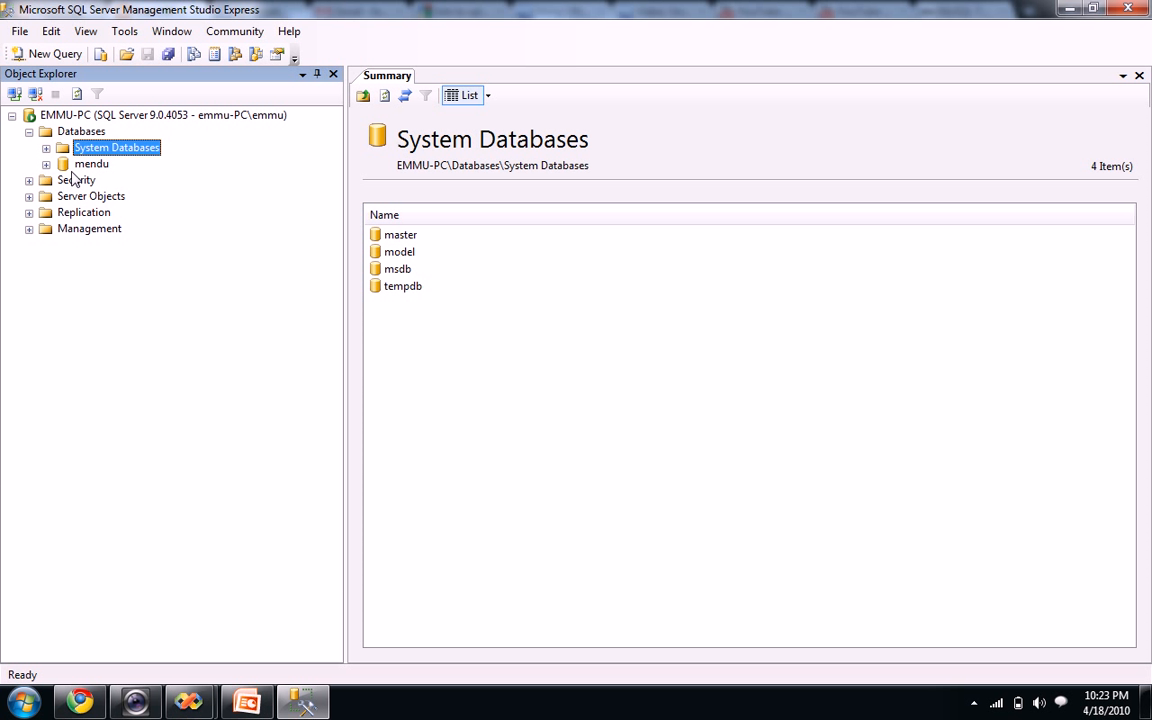
Check mendu's Tables folder for dbo.mendu, then collapse back to the mendu summary
{"action": "left_click", "coordinate": [46, 164]}
{"action": "left_click", "coordinate": [63, 196]}
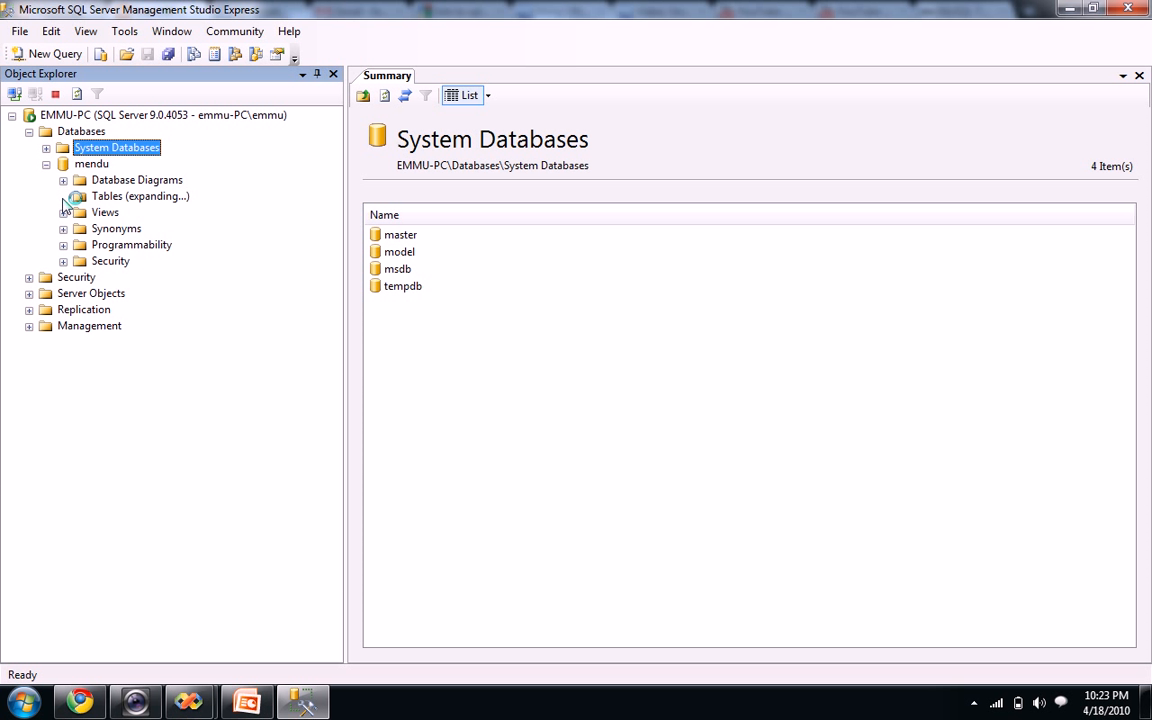
{"action": "left_click", "coordinate": [82, 161]}
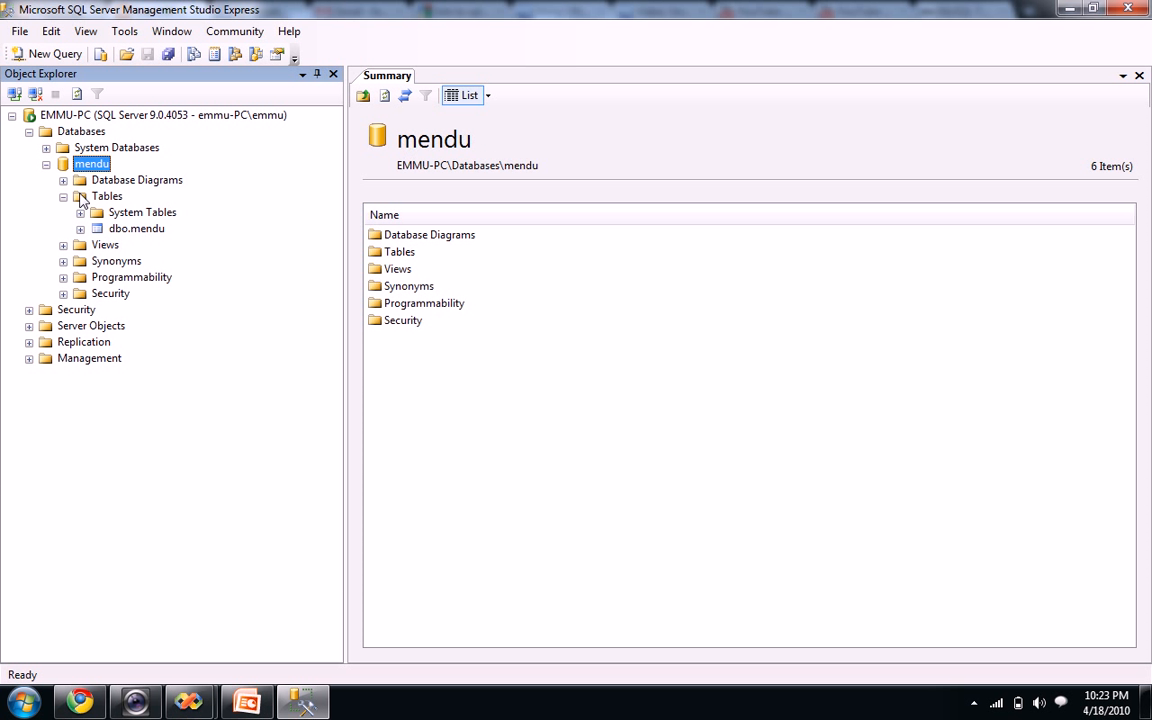
{"action": "left_click", "coordinate": [63, 196]}
{"action": "left_click", "coordinate": [46, 164]}
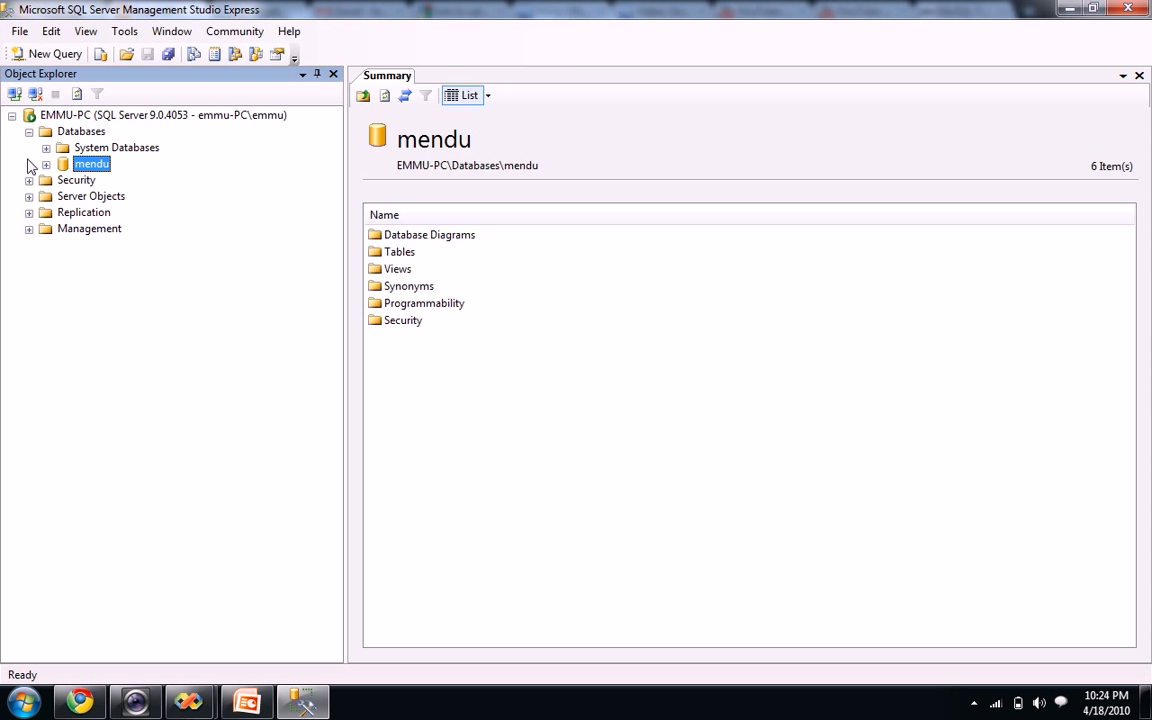
Create a new database named Student under Databases
{"action": "right_click", "coordinate": [70, 131]}
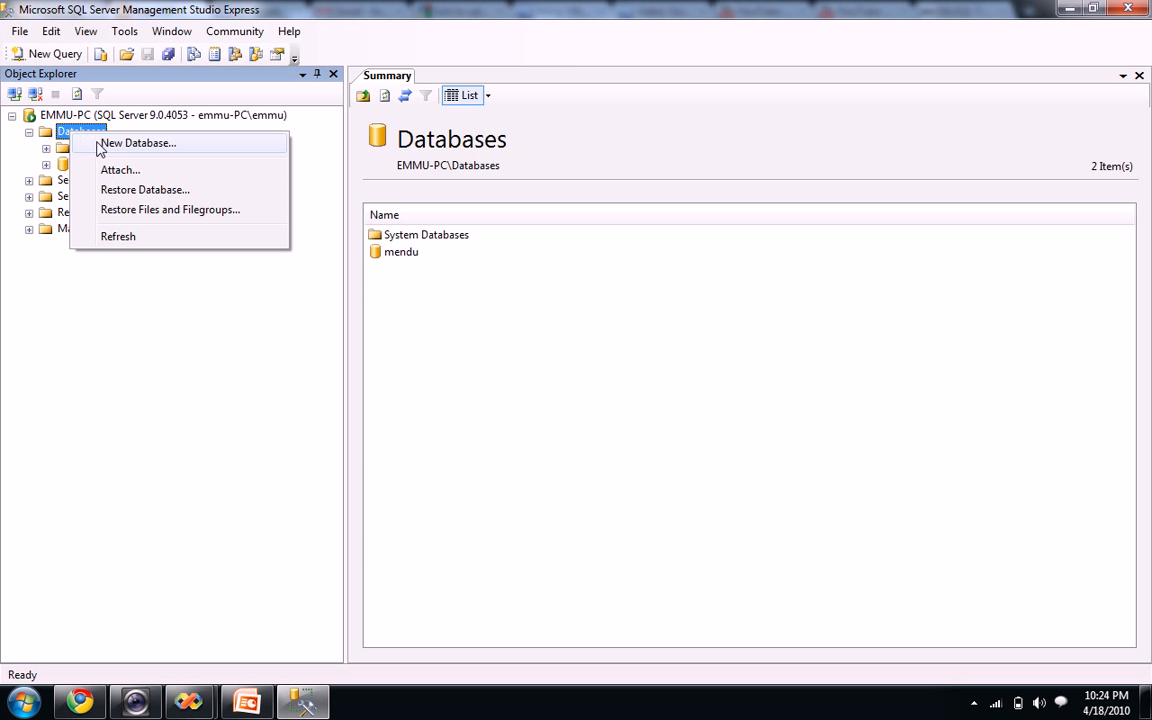
{"action": "left_click", "coordinate": [92, 131]}
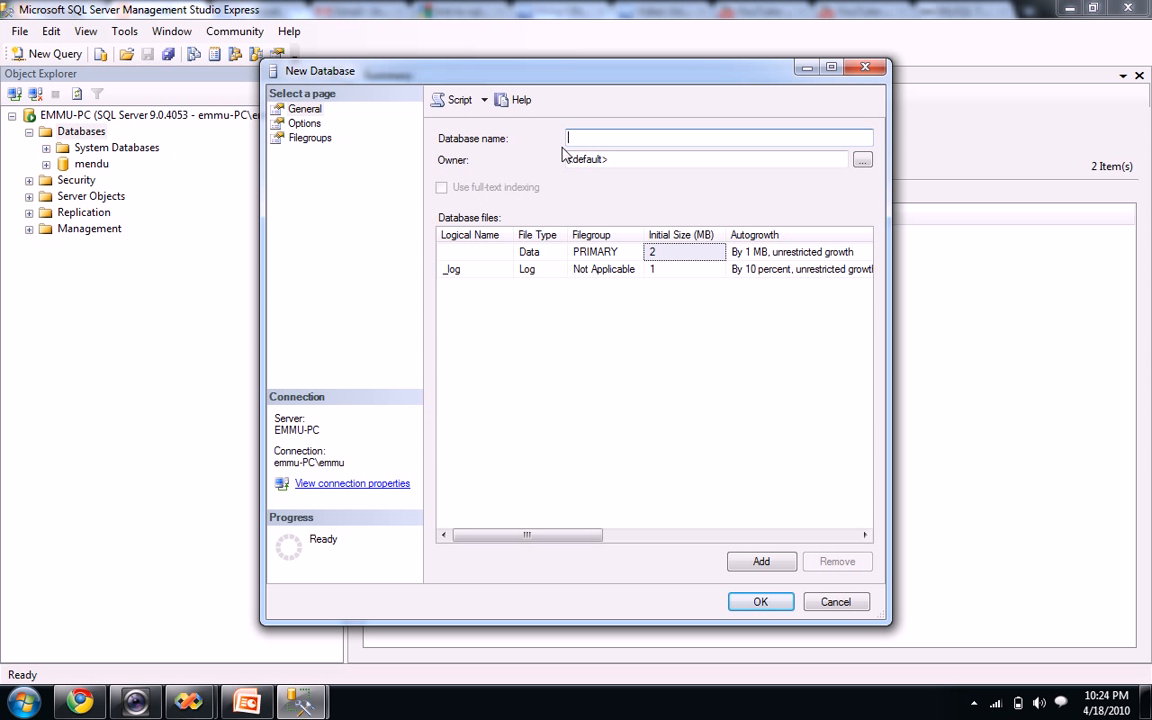
{"action": "type", "text": "Student"}
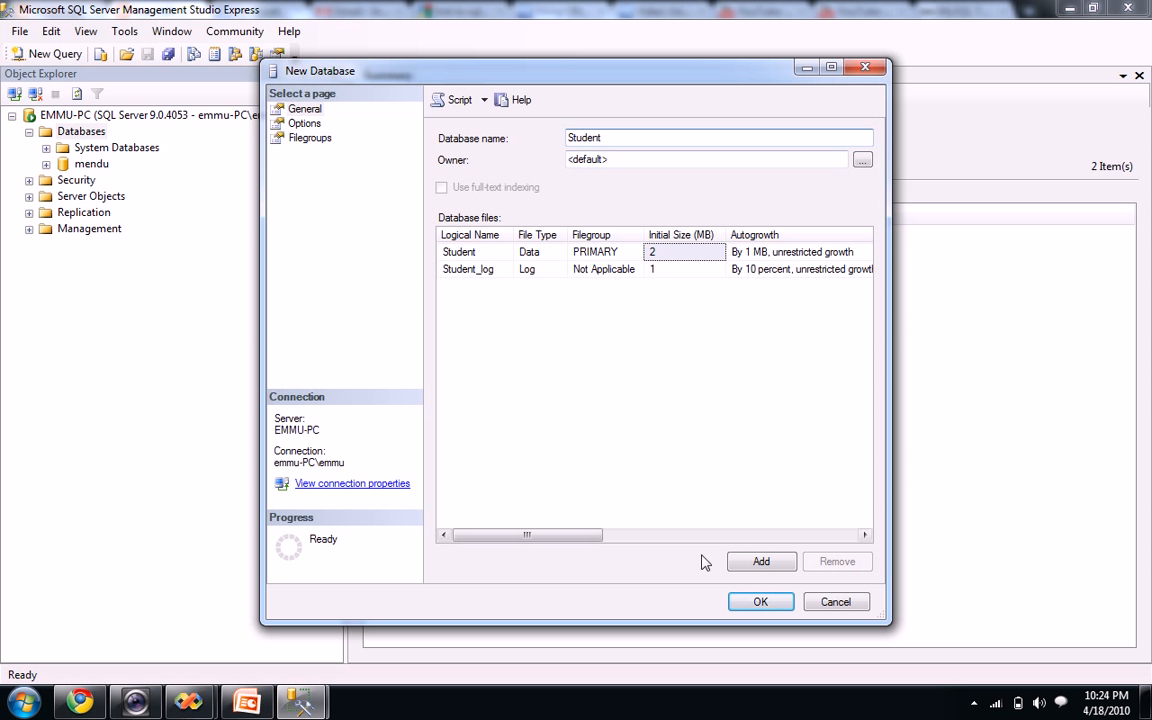
{"action": "left_click", "coordinate": [760, 602]}
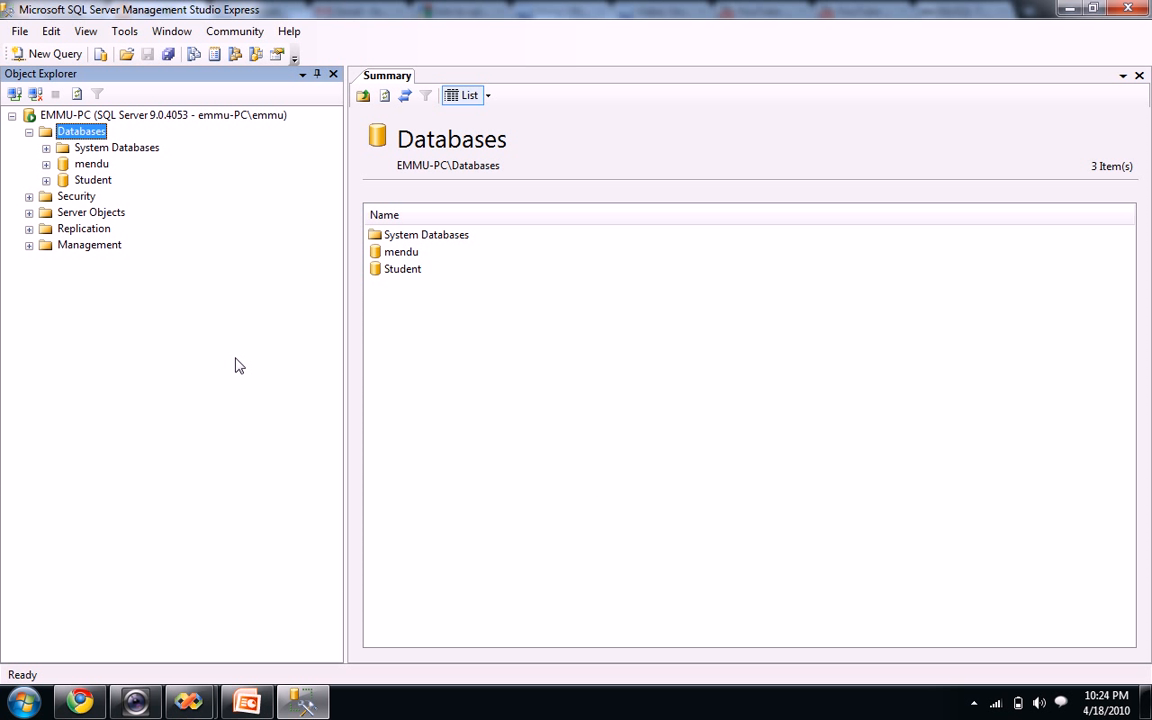
Expand the Student database, look into Programmability, and open its Tables folder
{"action": "left_click", "coordinate": [88, 180]}
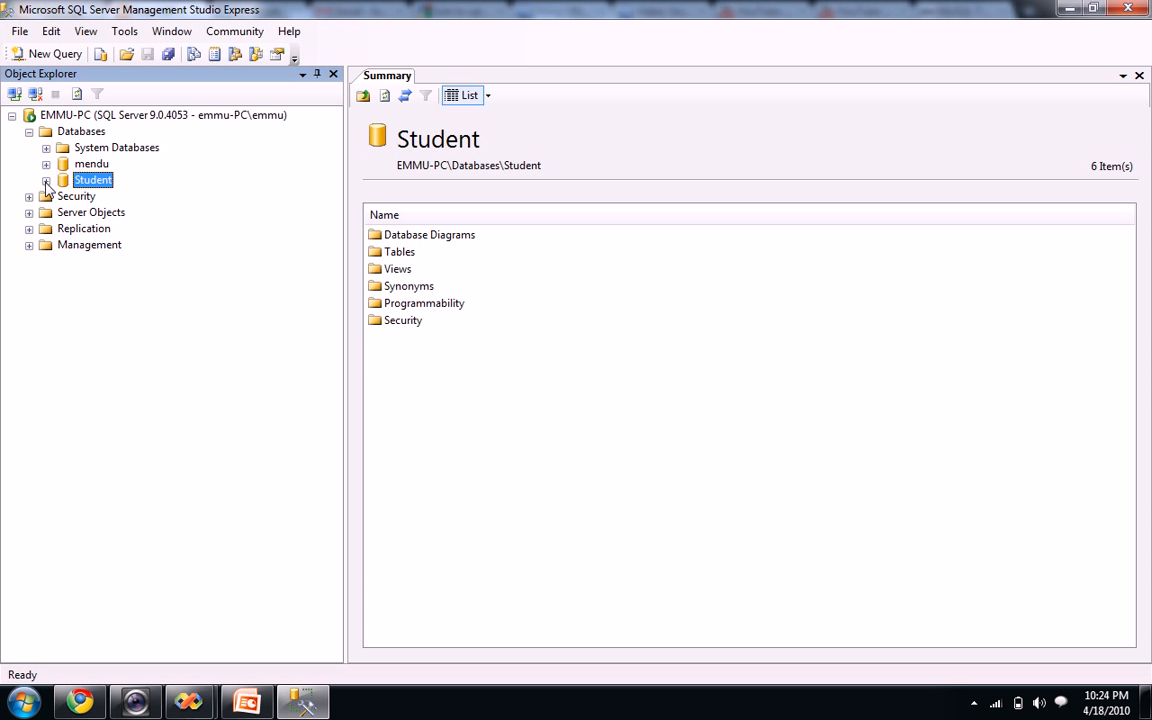
{"action": "left_click", "coordinate": [46, 181]}
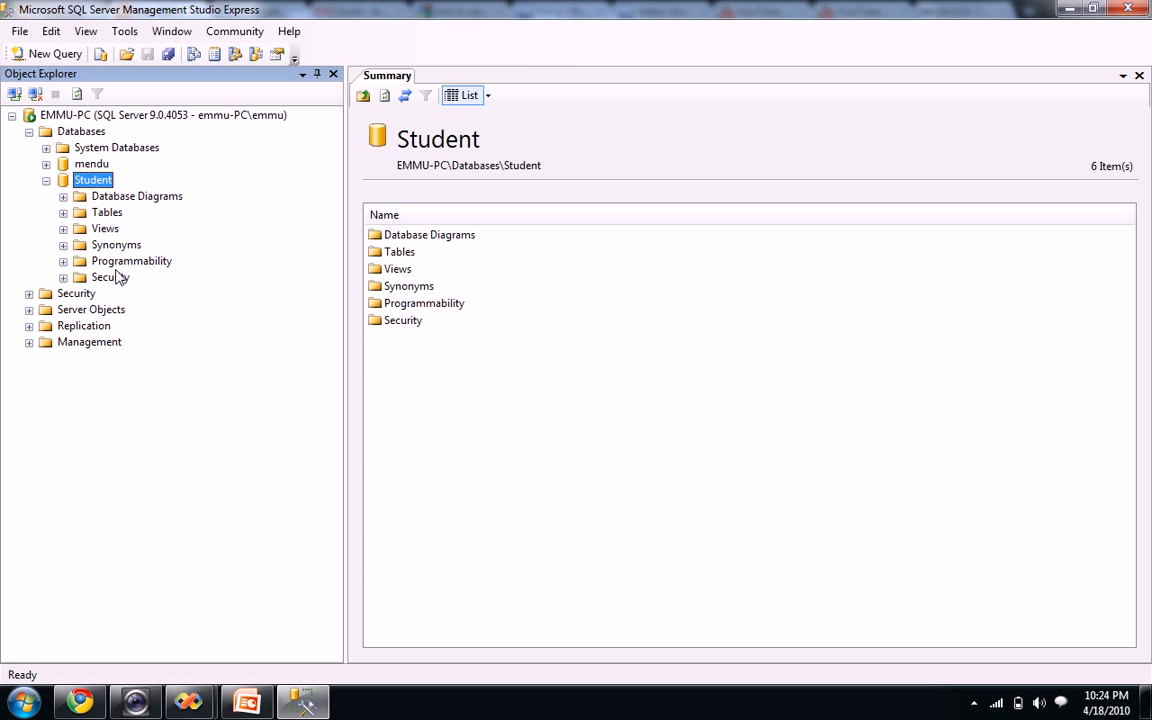
{"action": "left_click", "coordinate": [63, 261]}
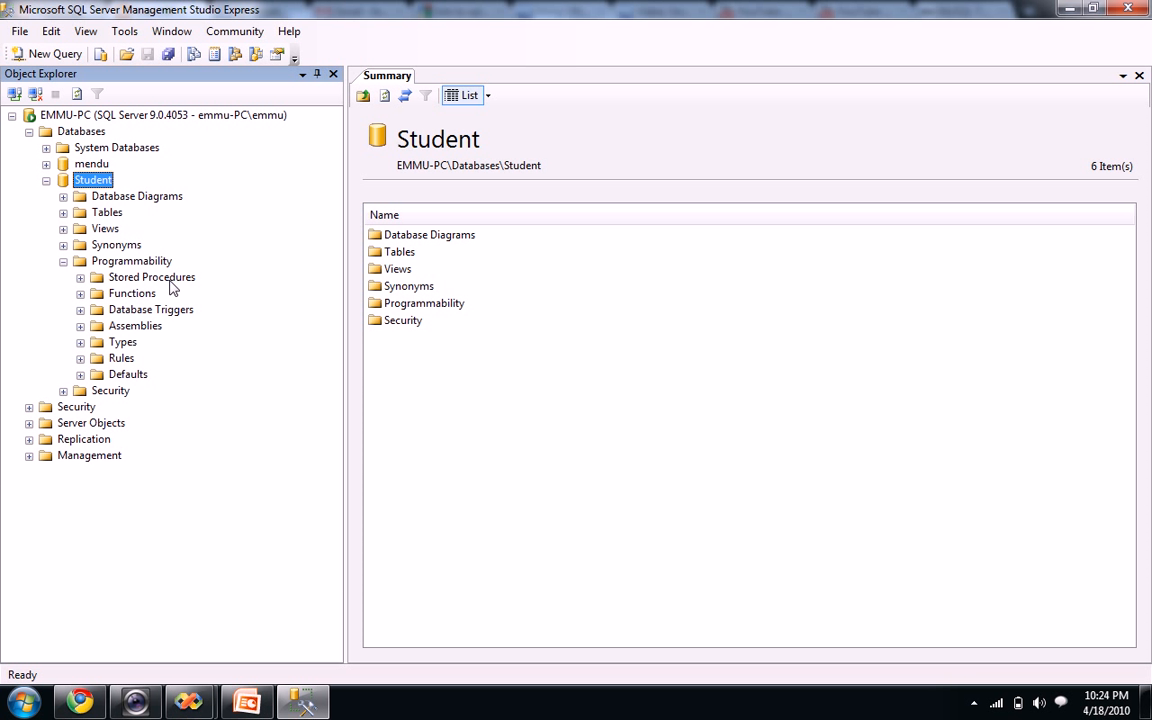
{"action": "left_click", "coordinate": [63, 261]}
{"action": "left_click", "coordinate": [63, 261]}
{"action": "left_click", "coordinate": [63, 261]}
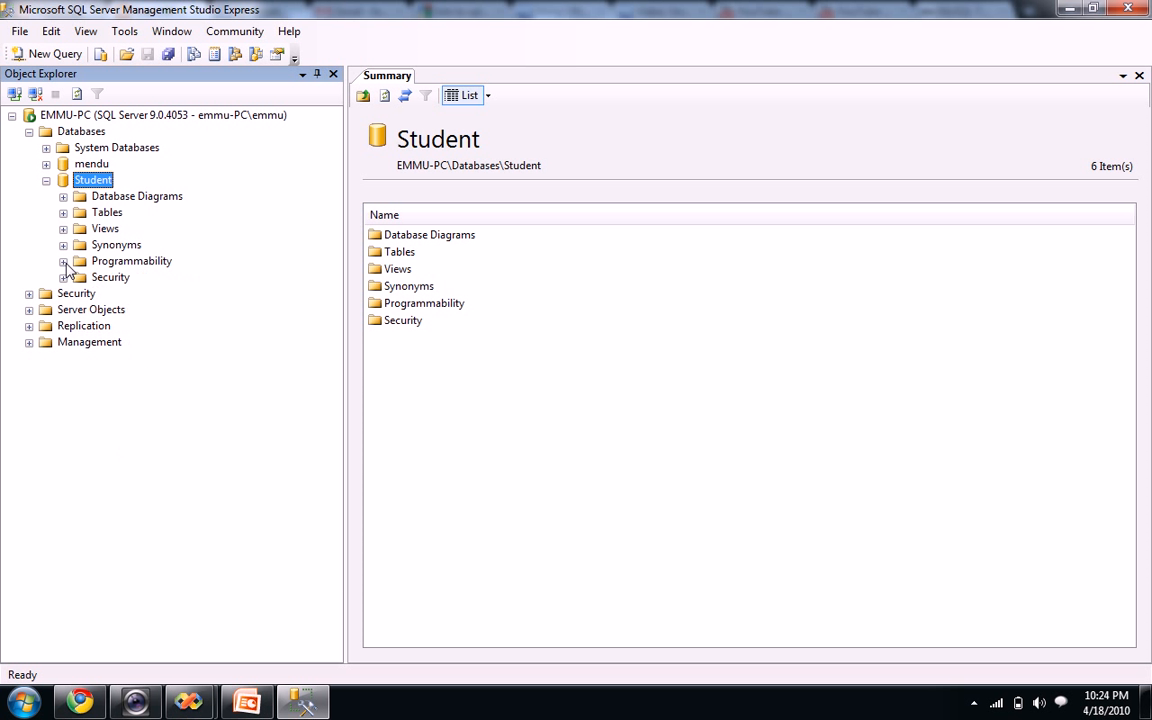
{"action": "left_click", "coordinate": [63, 212]}
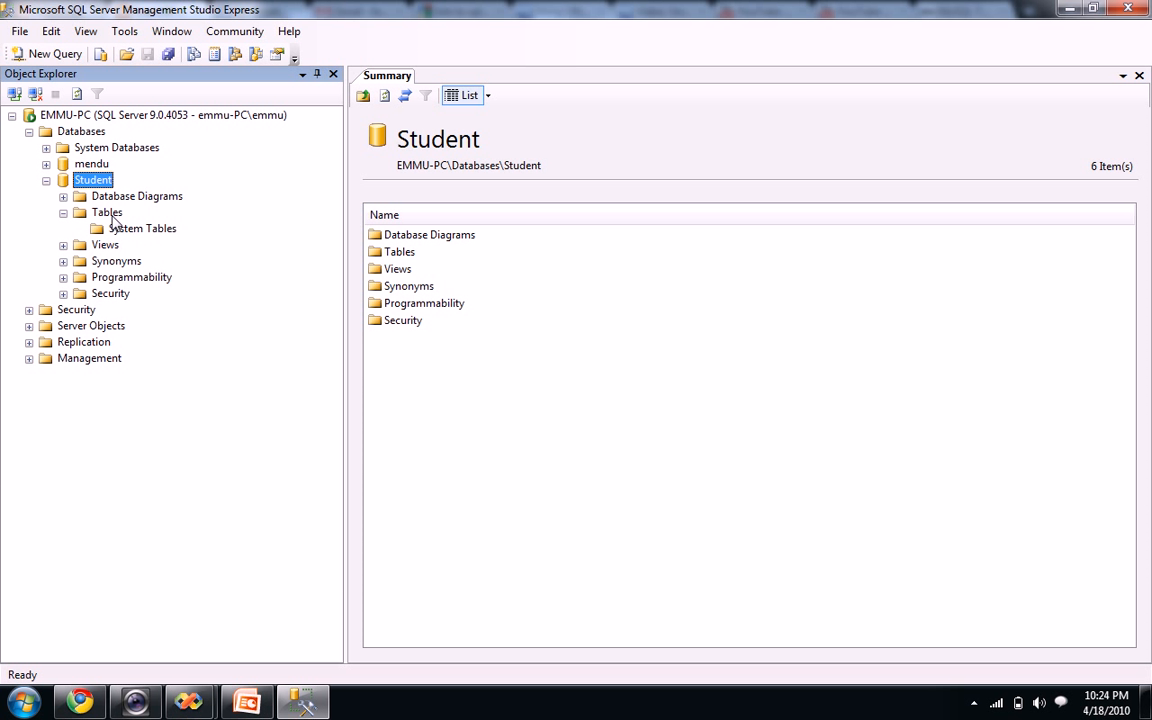
Browse Student's Views and System Views, then collapse them and reopen Tables
{"action": "left_click", "coordinate": [63, 245]}
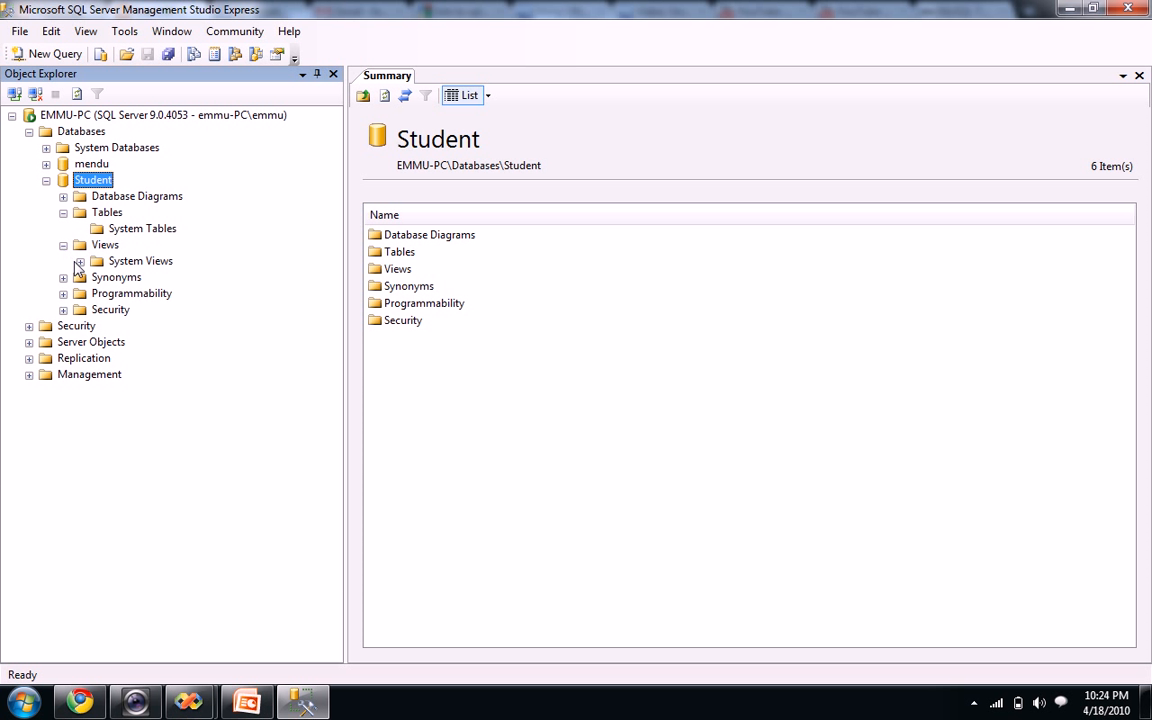
{"action": "left_click", "coordinate": [80, 261]}
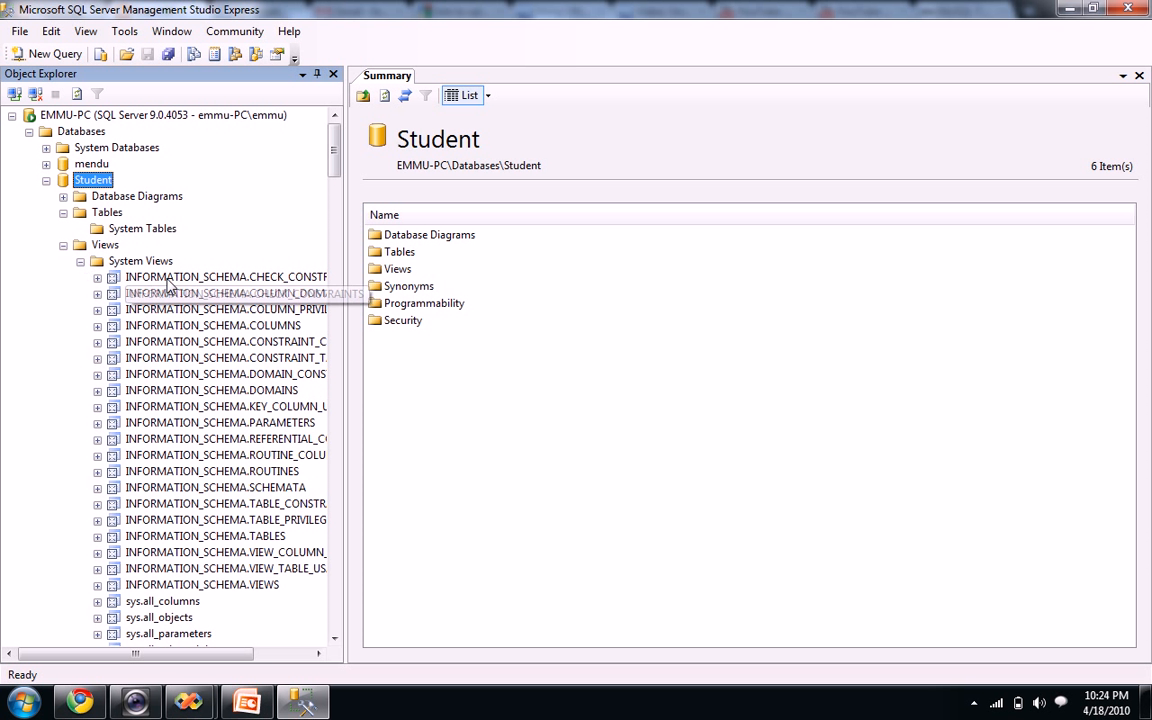
{"action": "scroll", "coordinate": [175, 285], "scroll_direction": "down", "scroll_amount": 3}
{"action": "scroll", "coordinate": [159, 270], "scroll_direction": "up", "scroll_amount": 3}
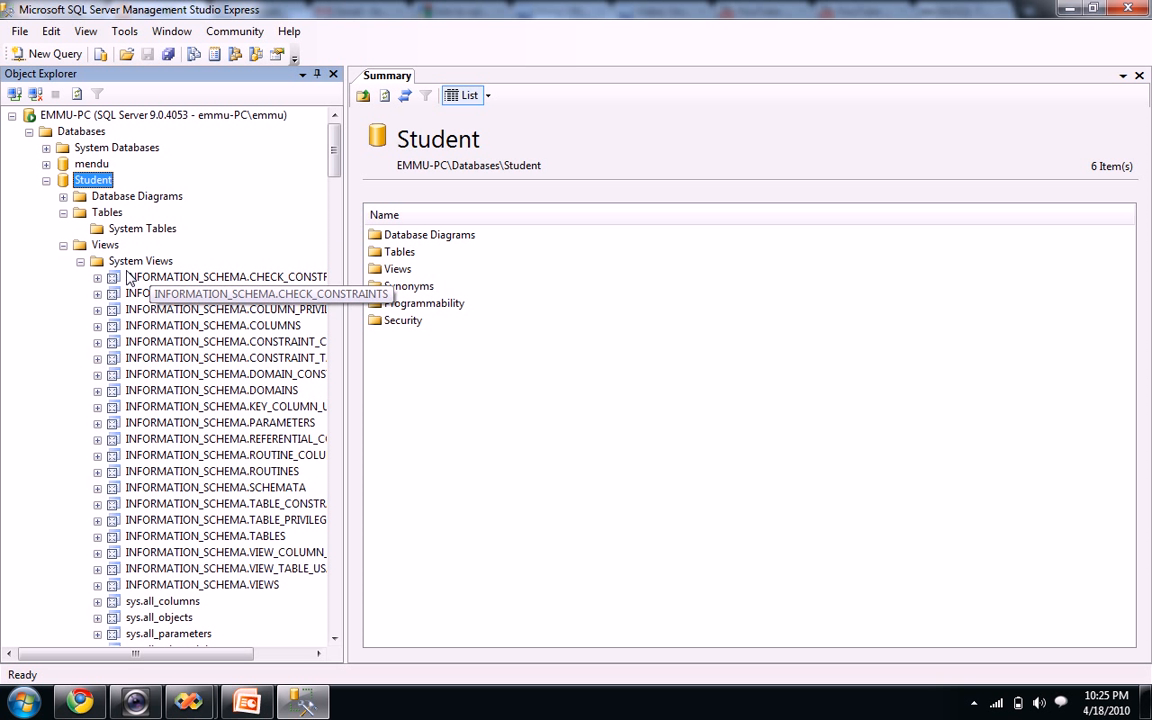
{"action": "left_click", "coordinate": [80, 261]}
{"action": "left_click", "coordinate": [63, 245]}
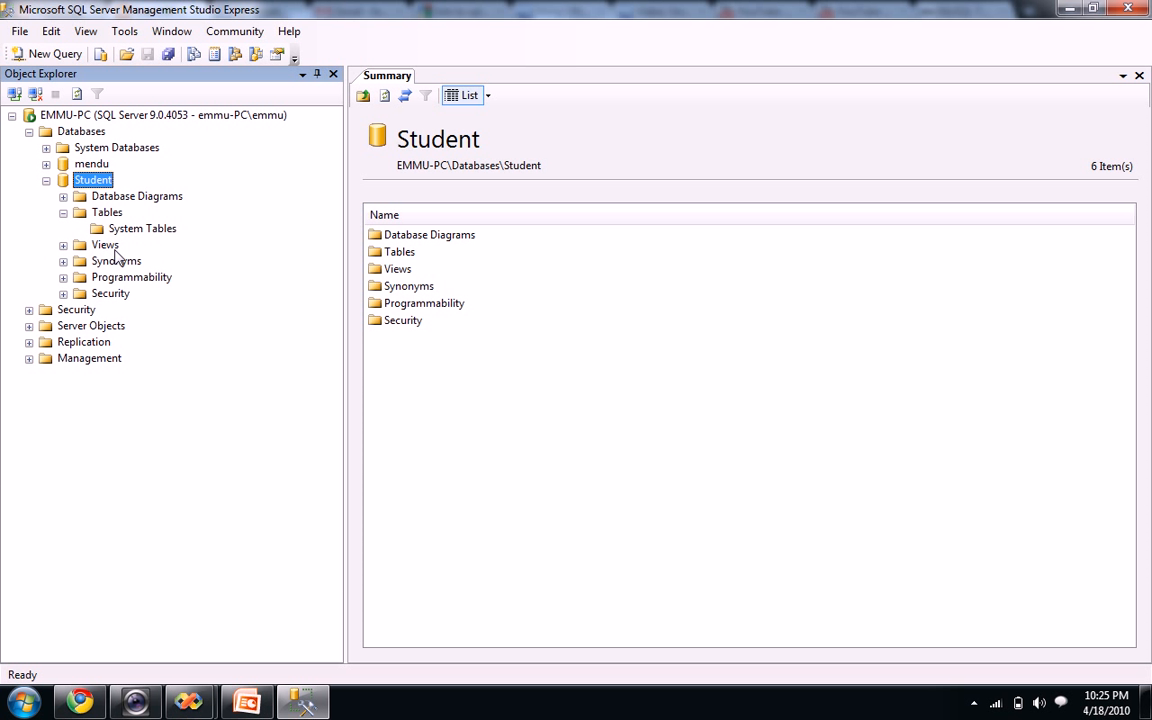
{"action": "left_click", "coordinate": [63, 214]}
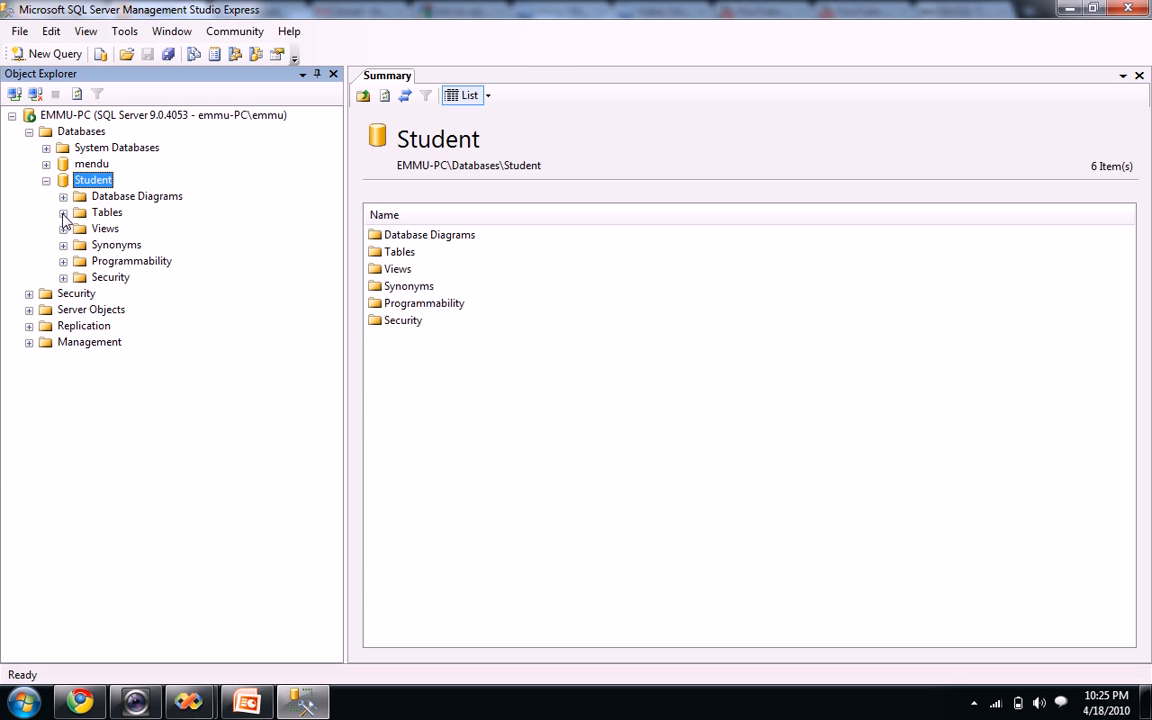
{"action": "left_click", "coordinate": [63, 213]}
Start a new table in the Student database and widen the designer and Properties panes
{"action": "right_click", "coordinate": [104, 214]}
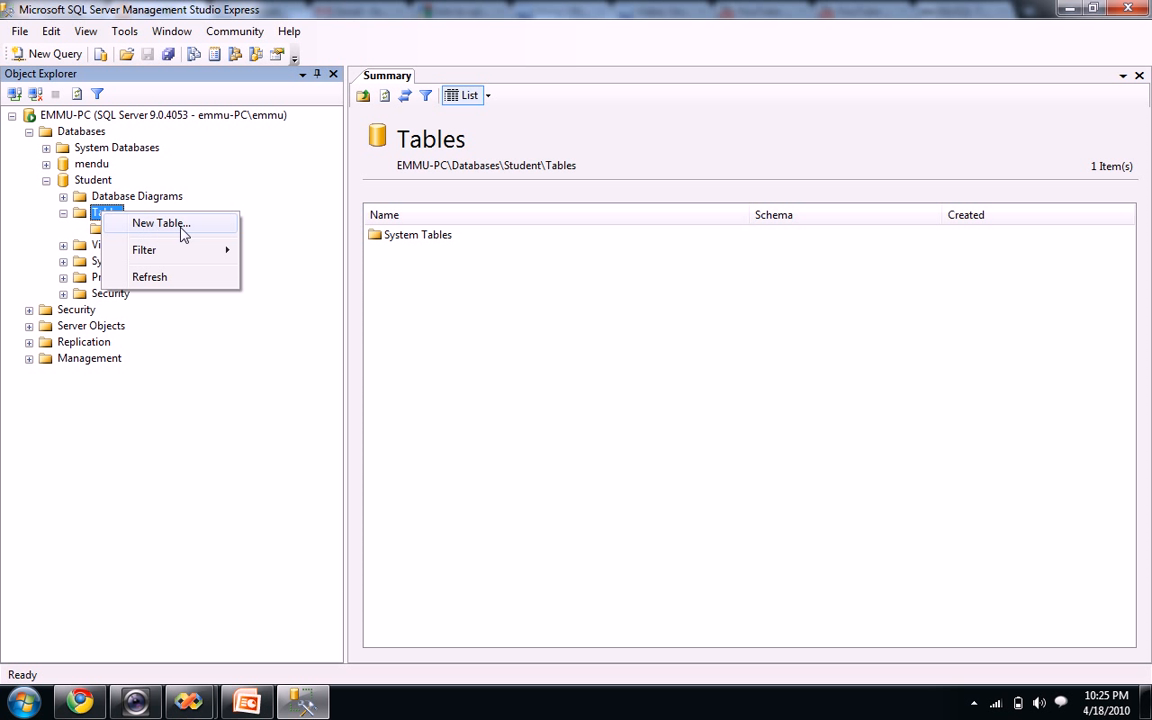
{"action": "left_click", "coordinate": [183, 226]}
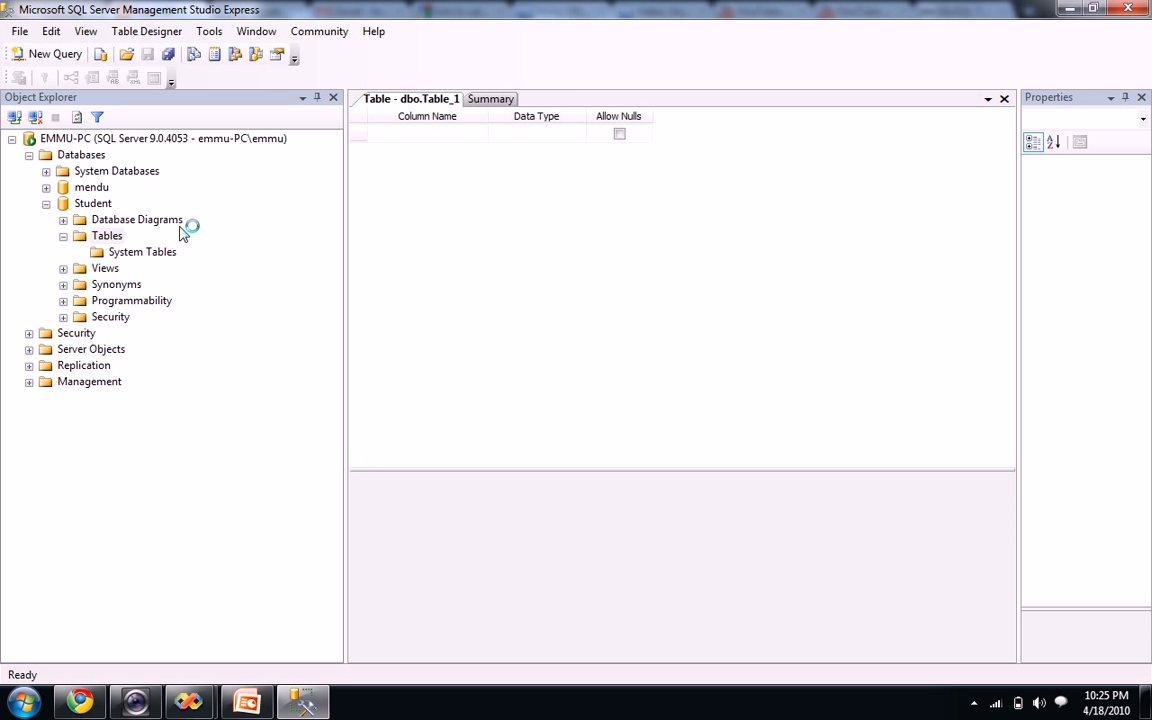
{"action": "left_click_drag", "start_coordinate": [345, 218], "coordinate": [212, 216]}
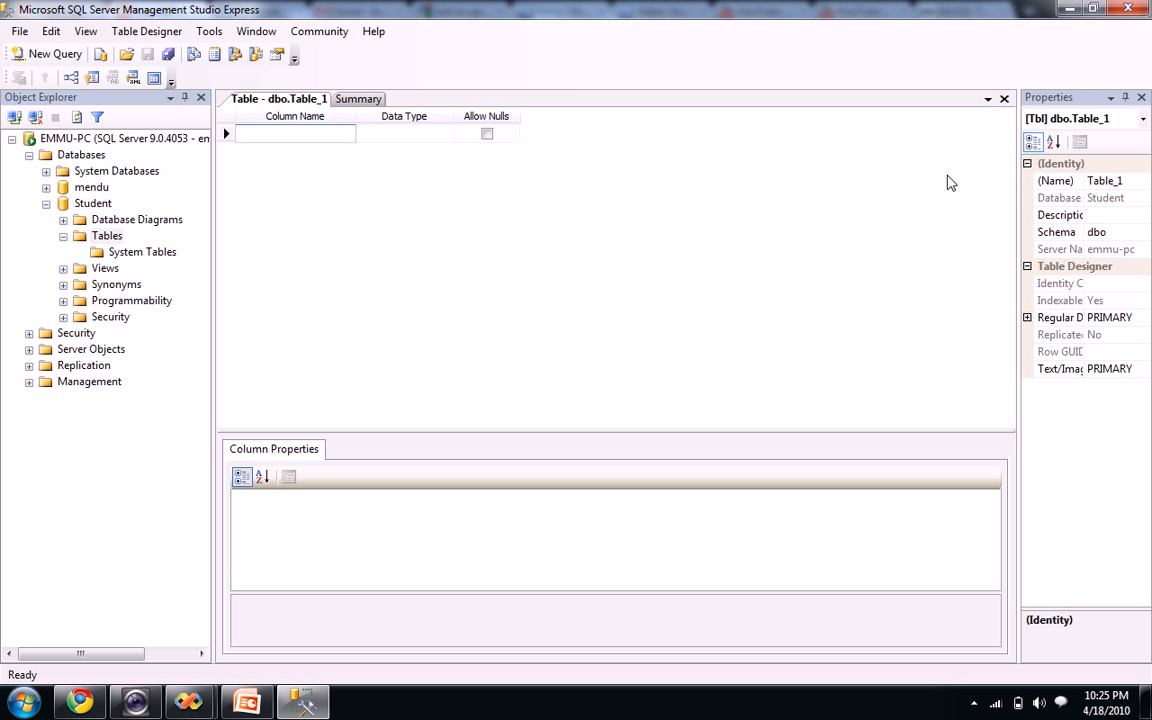
{"action": "left_click_drag", "start_coordinate": [1021, 195], "coordinate": [918, 198]}
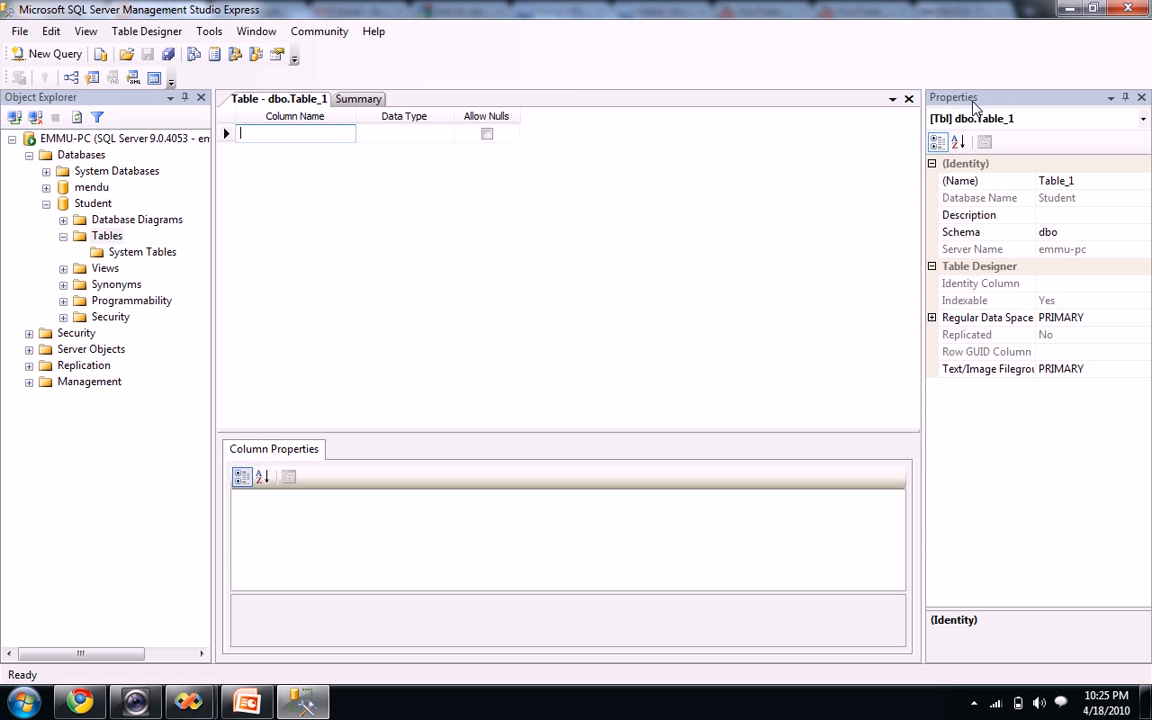
Rename the new table from Table_1 to Student and save it
{"action": "left_click", "coordinate": [1062, 180]}
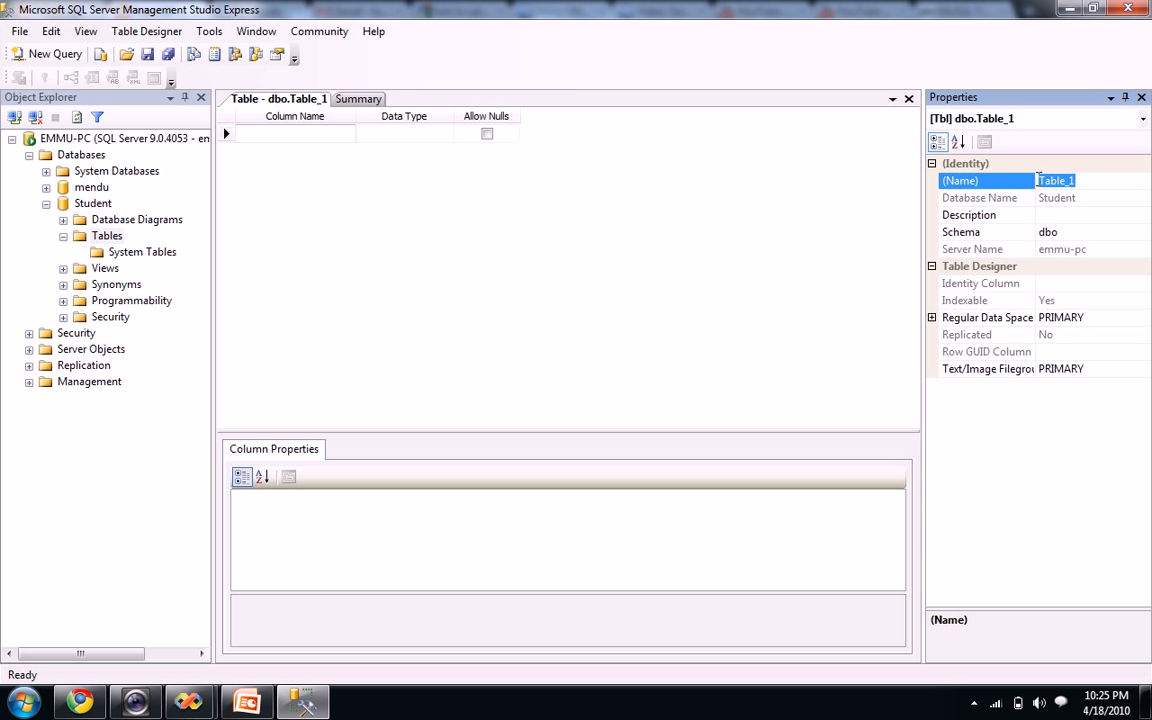
{"action": "type", "text": "Student"}
{"action": "key", "text": "Return"}
{"action": "left_click", "coordinate": [1105, 232]}
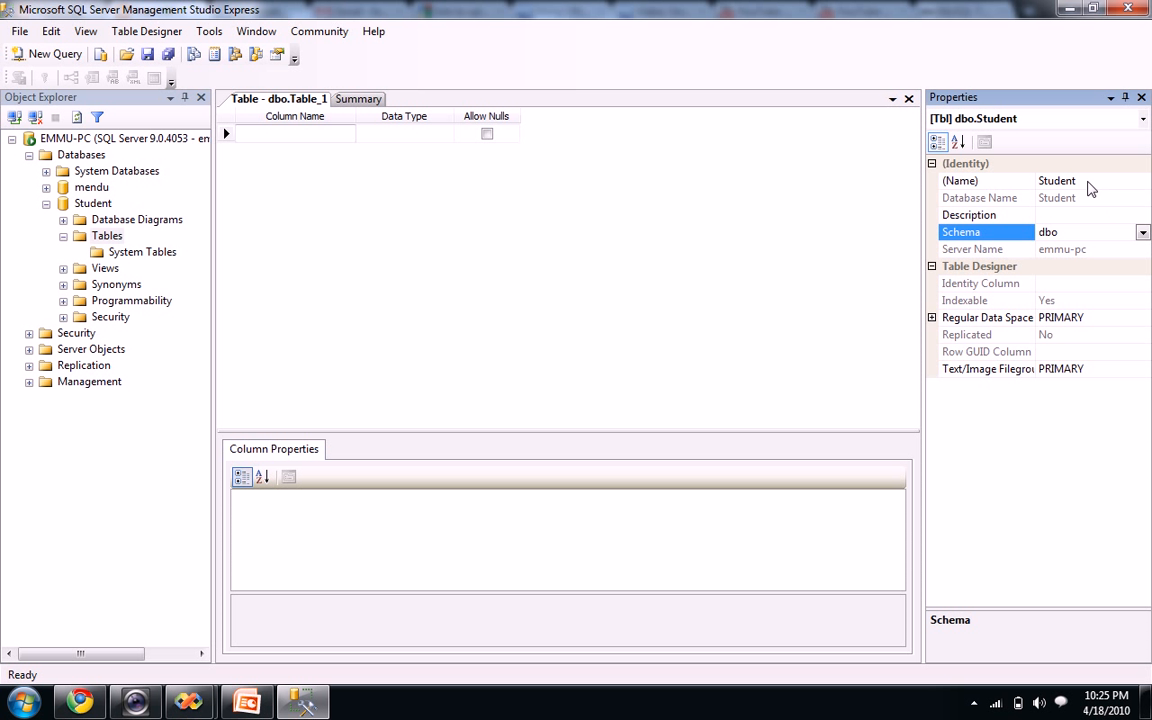
{"action": "left_click", "coordinate": [1090, 184]}
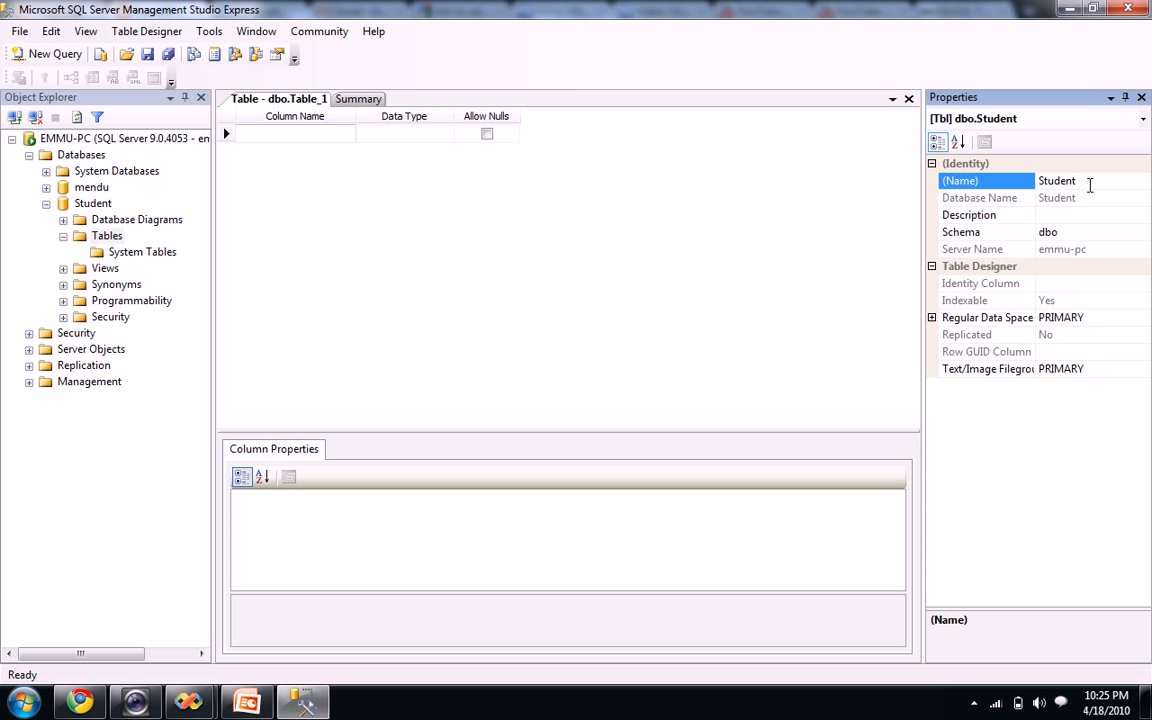
{"action": "left_click", "coordinate": [305, 133]}
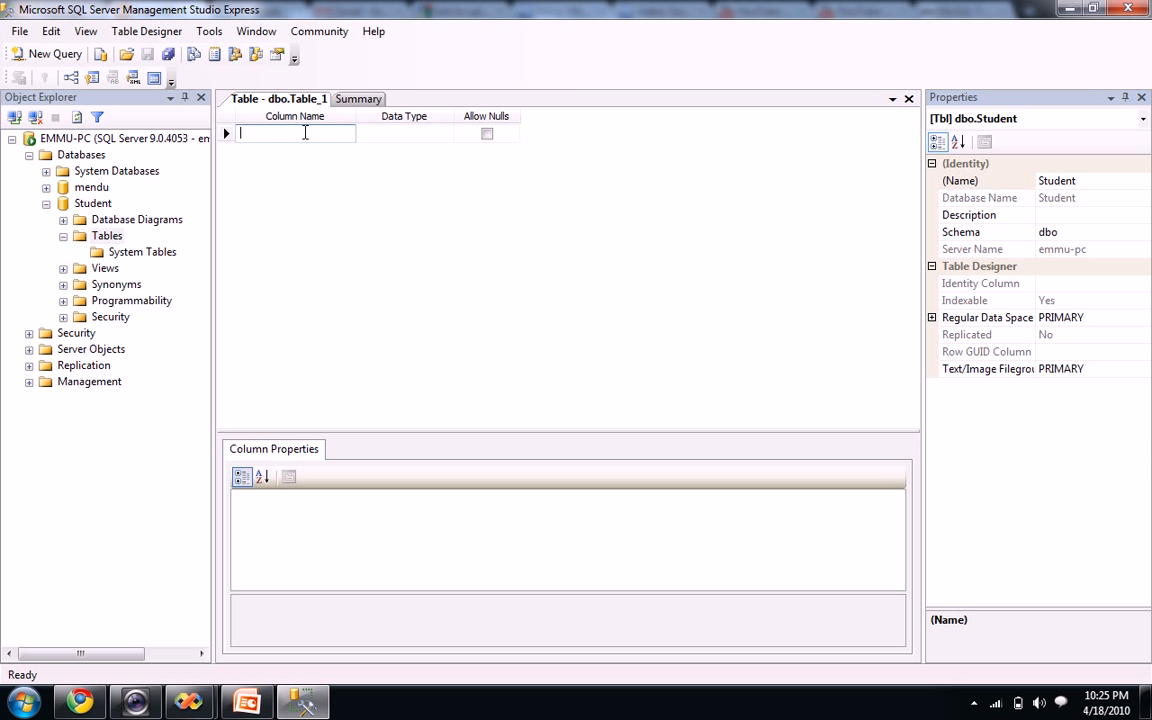
{"action": "left_click", "coordinate": [168, 55]}
Add a Studentid column of type int, leaving Allow Nulls checked
{"action": "left_click", "coordinate": [281, 119]}
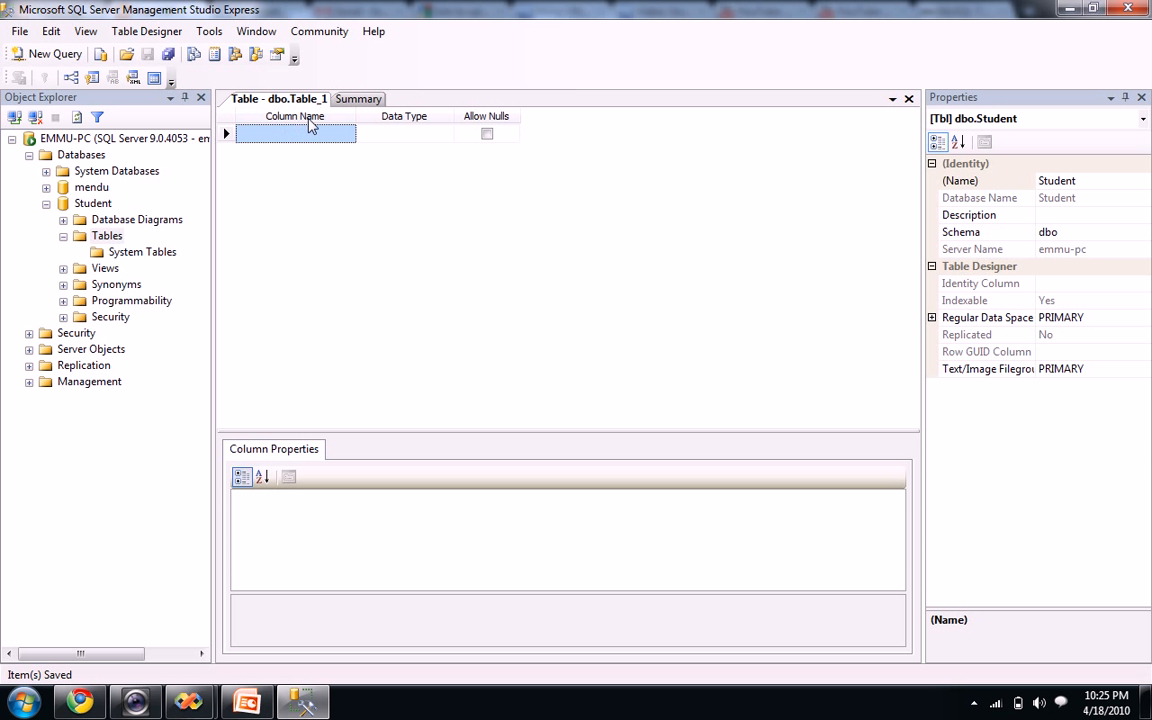
{"action": "left_click", "coordinate": [302, 136]}
{"action": "type", "text": "Studen"}
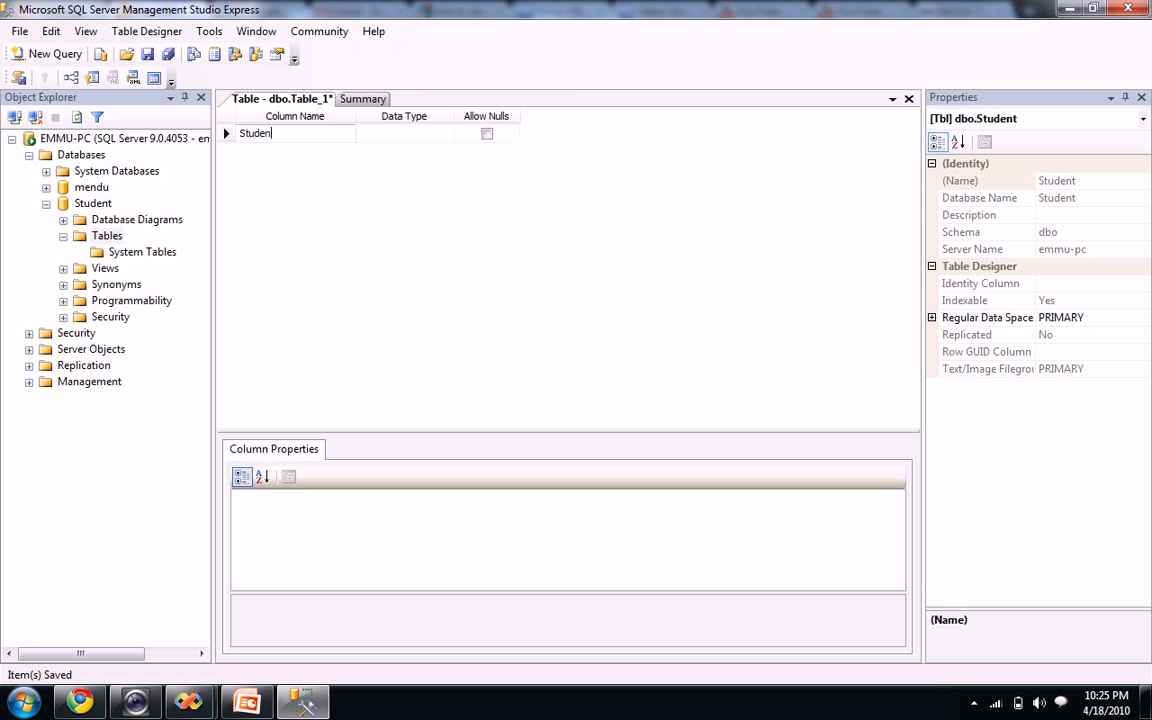
{"action": "type", "text": "tid"}
{"action": "left_click", "coordinate": [368, 132]}
{"action": "type", "text": "int"}
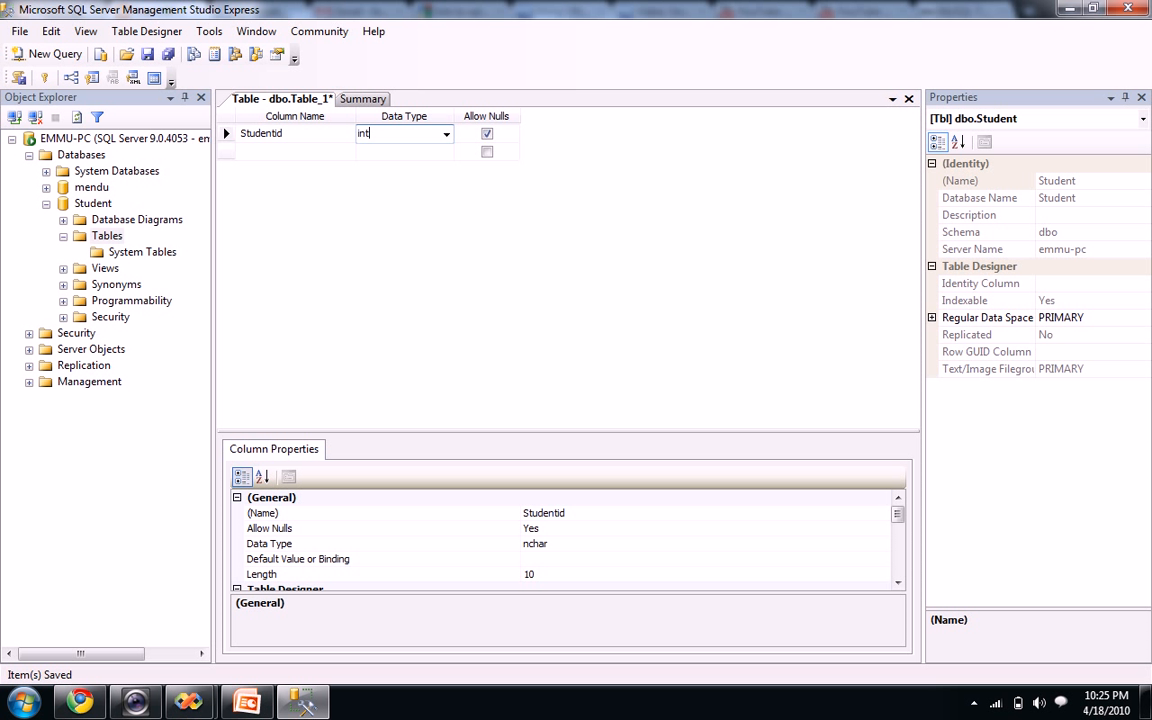
{"action": "left_click", "coordinate": [485, 135]}
{"action": "left_click", "coordinate": [487, 134]}
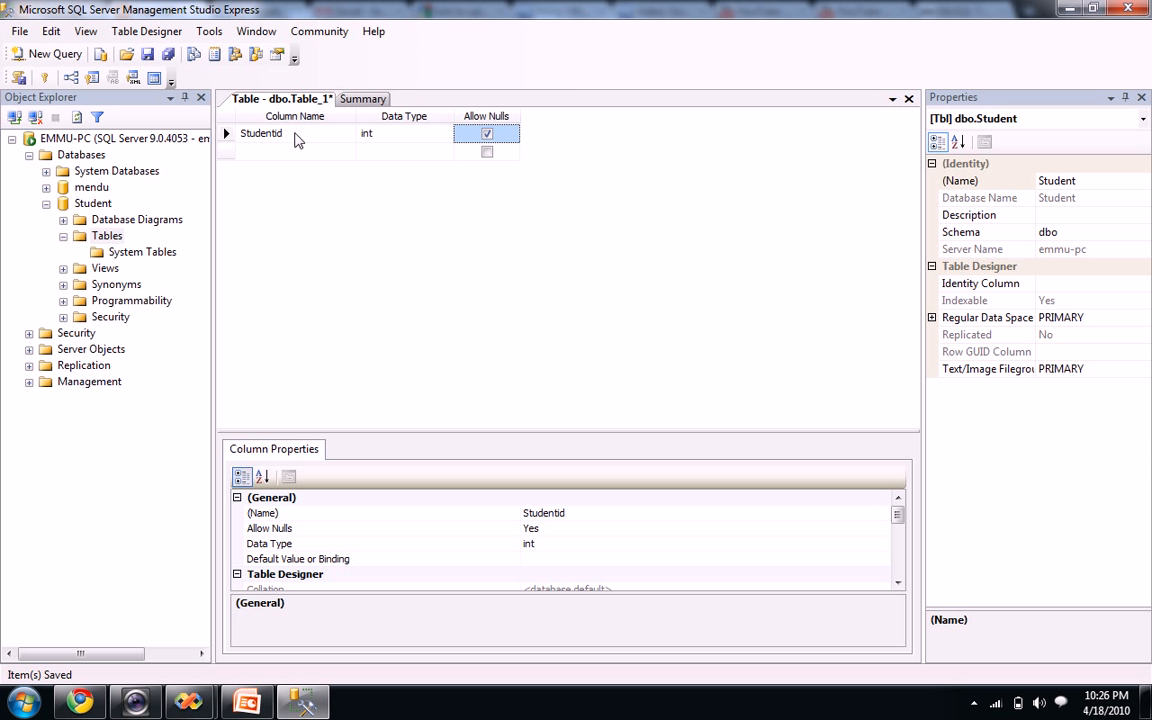
Set Studentid as the primary key and dismiss the warning that it cannot allow nulls
{"action": "right_click", "coordinate": [293, 135]}
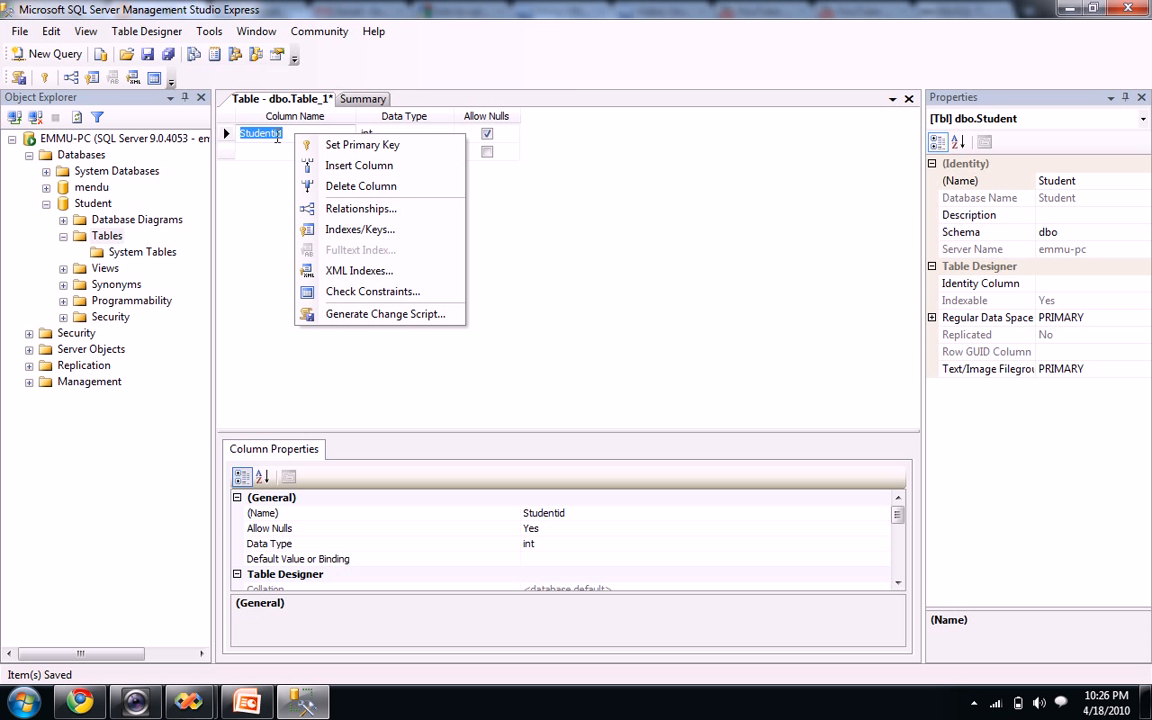
{"action": "left_click", "coordinate": [366, 147]}
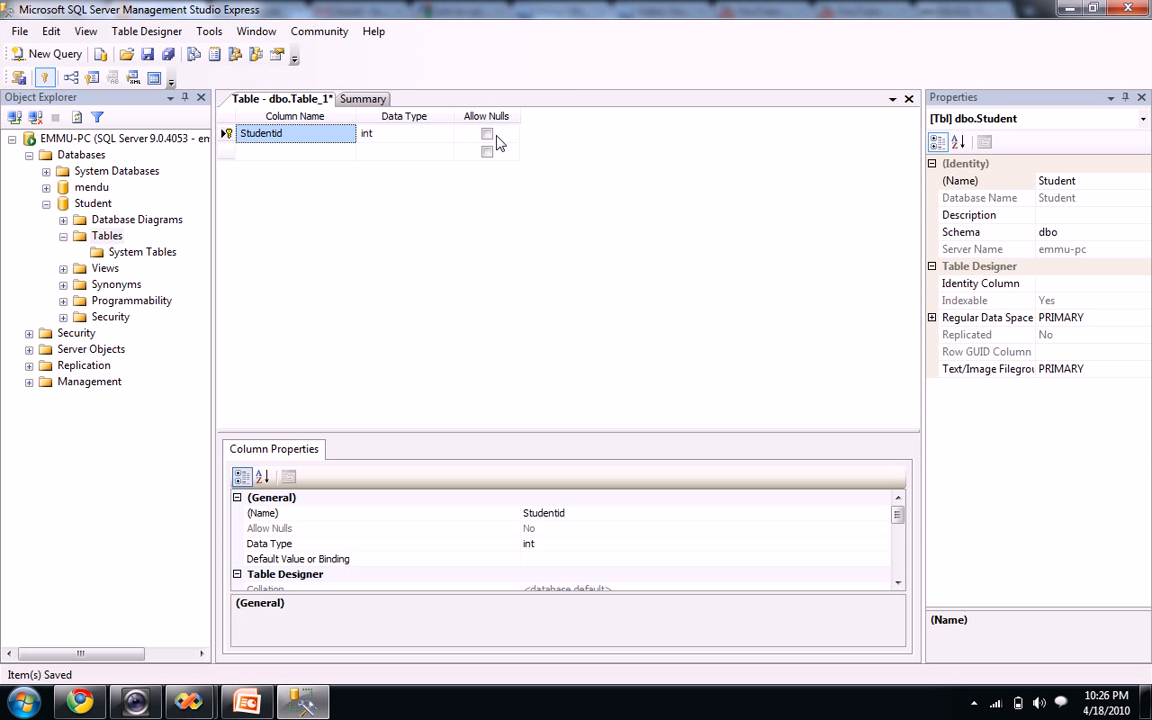
{"action": "left_click", "coordinate": [487, 134]}
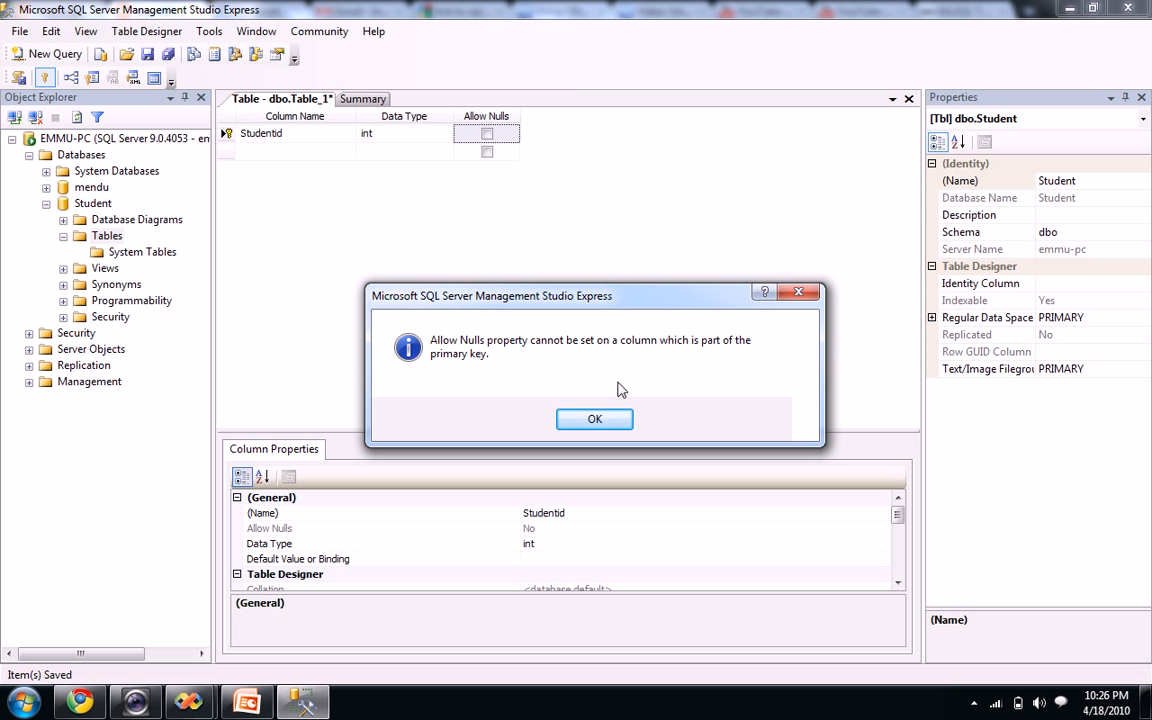
{"action": "left_click", "coordinate": [597, 420]}
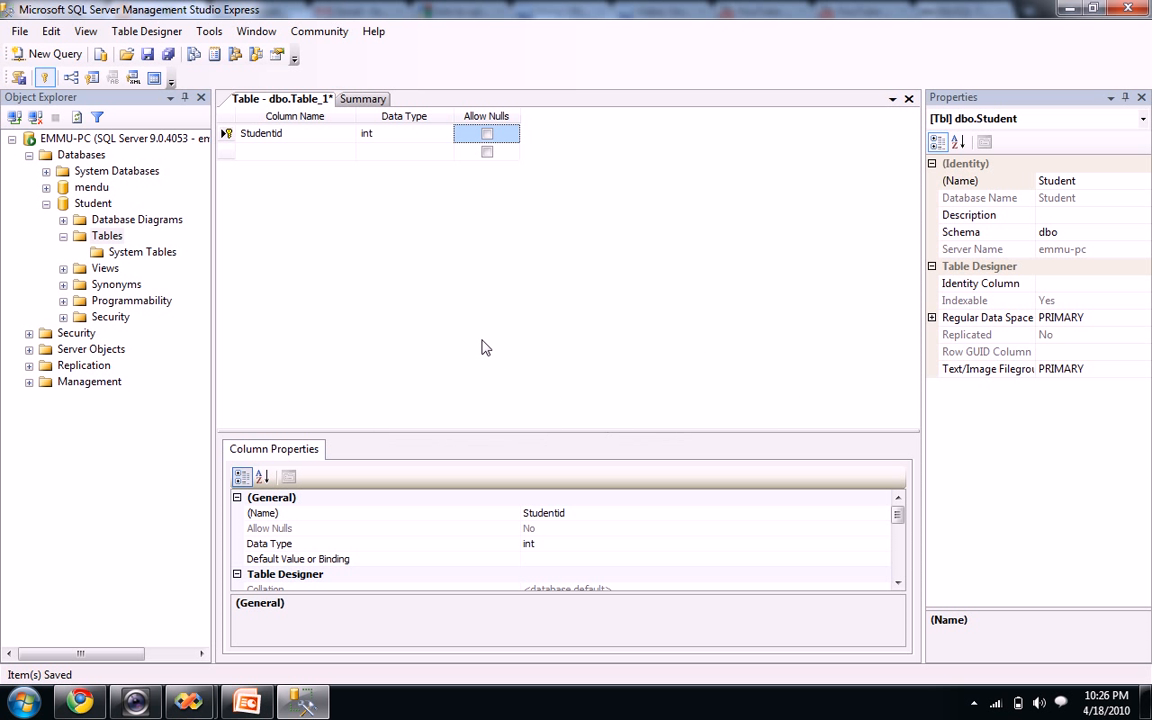
Add a FirstName column of type varchar(20) that does not allow nulls
{"action": "left_click", "coordinate": [282, 151]}
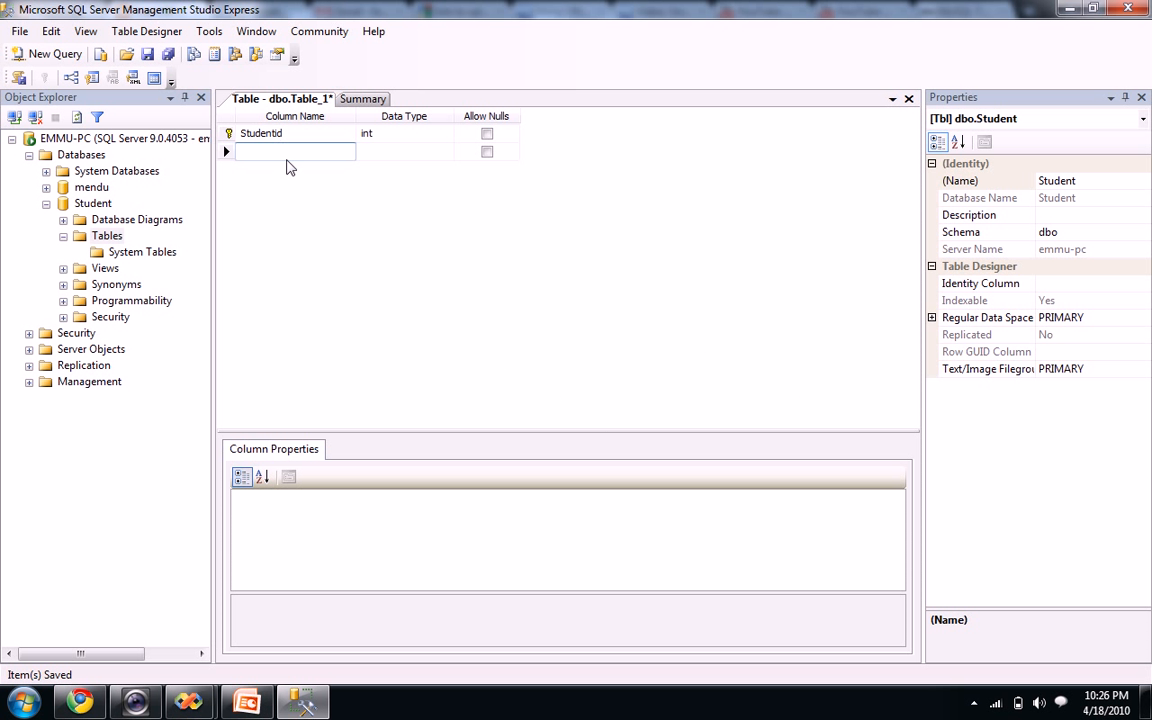
{"action": "type", "text": "FirstName"}
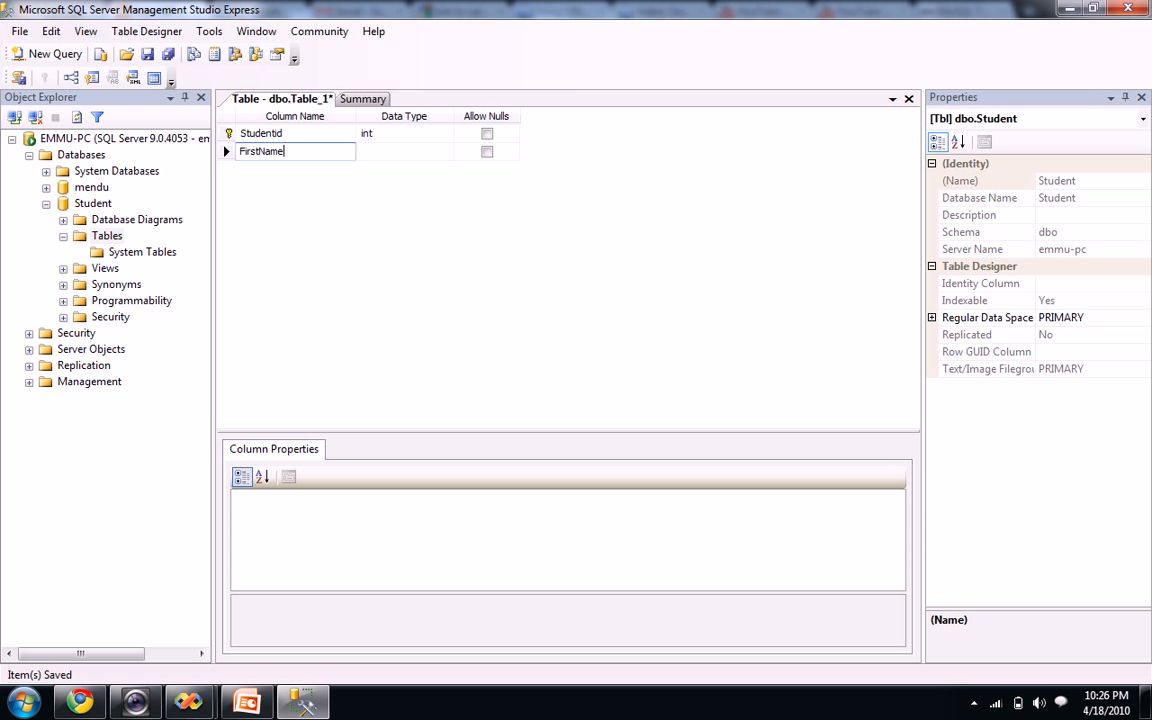
{"action": "left_click", "coordinate": [381, 153]}
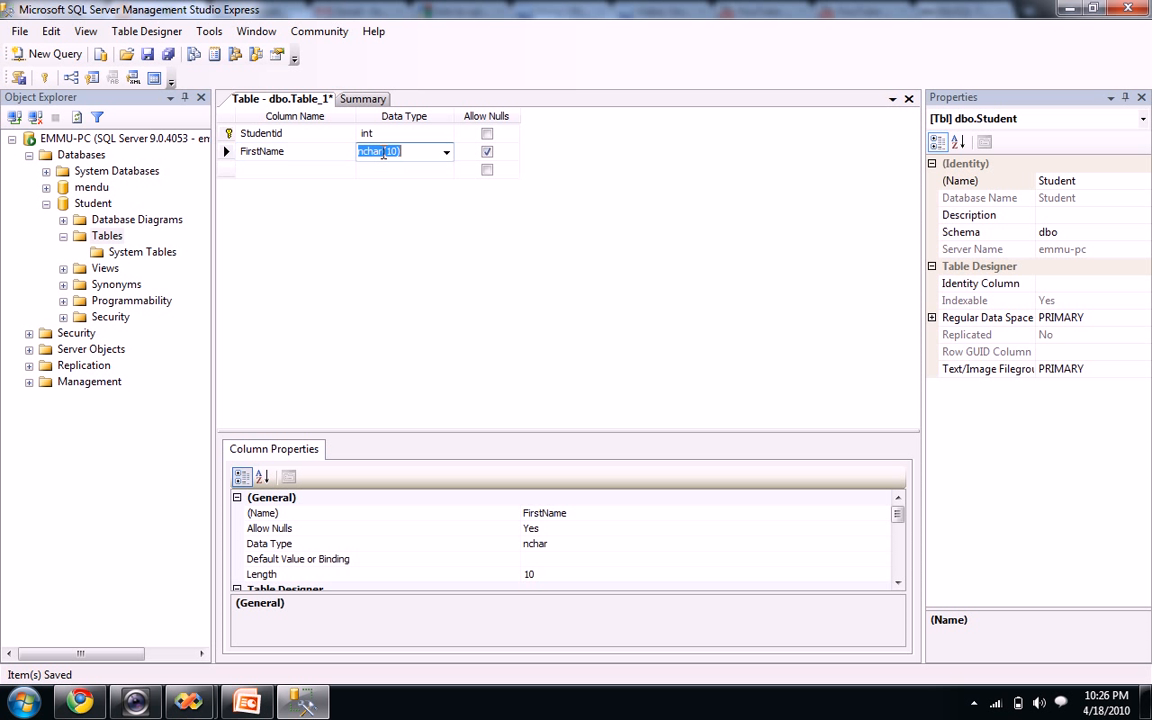
{"action": "type", "text": "va"}
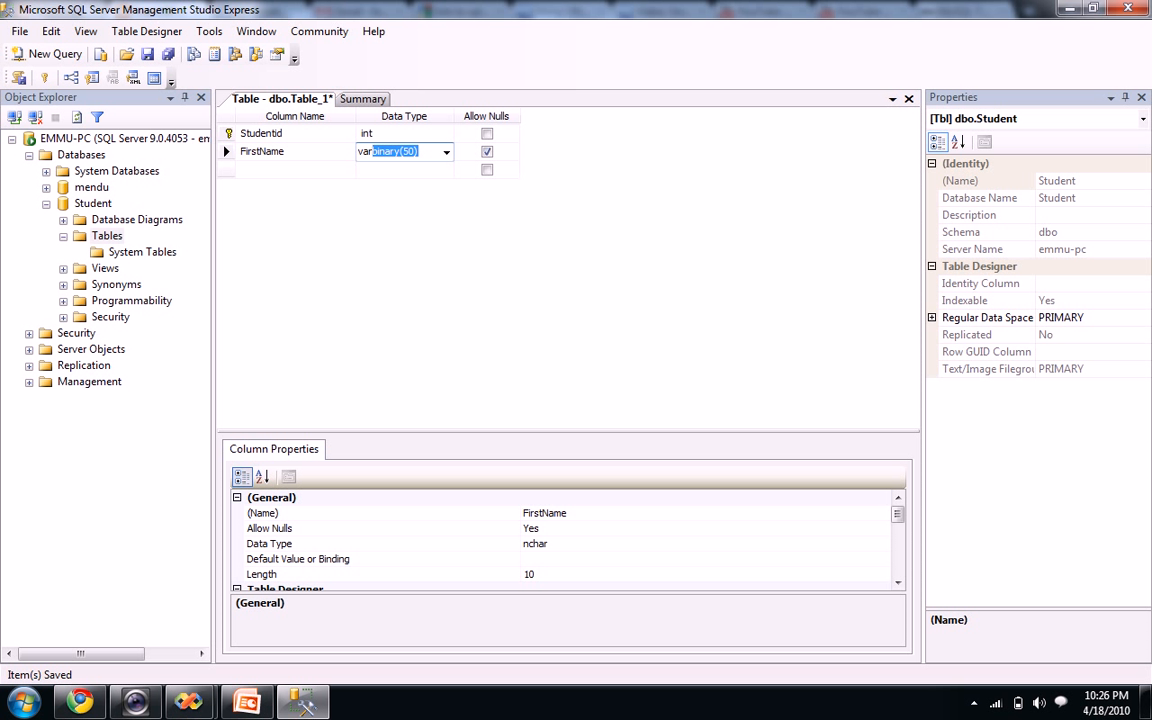
{"action": "type", "text": "rcha"}
{"action": "left_click", "coordinate": [412, 152]}
{"action": "type", "text": "2"}
{"action": "left_click", "coordinate": [487, 153]}
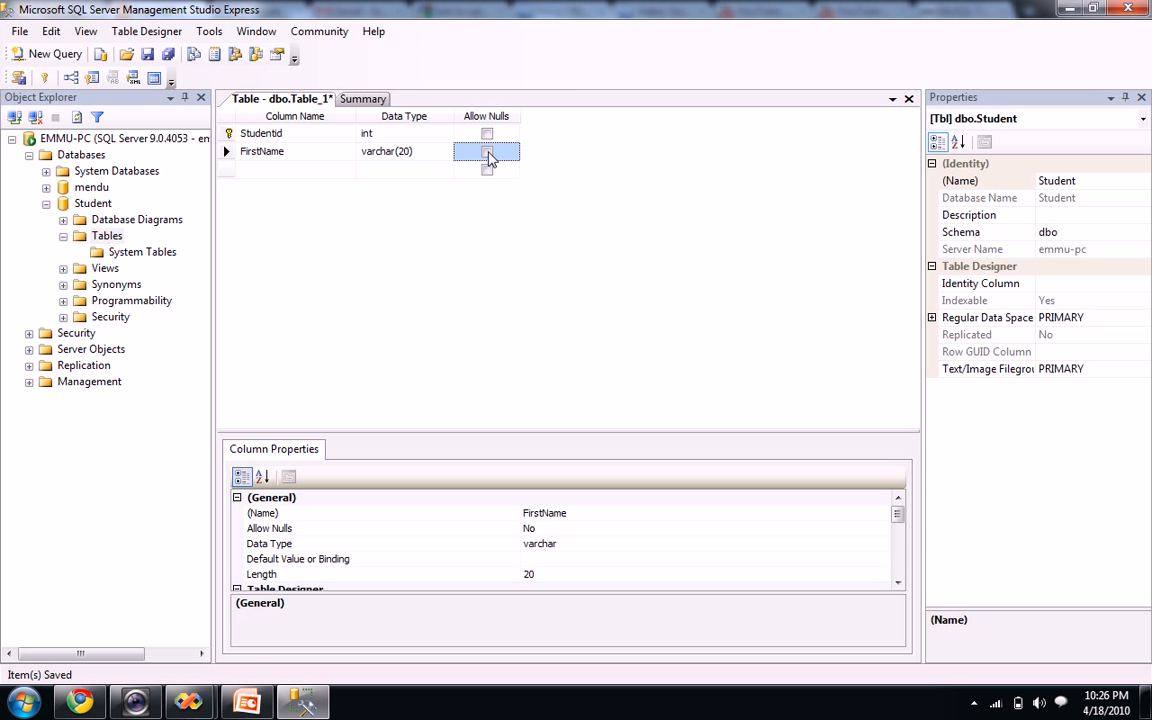
Add a LastName column of type varchar(20) that does not allow nulls
{"action": "left_click", "coordinate": [250, 170]}
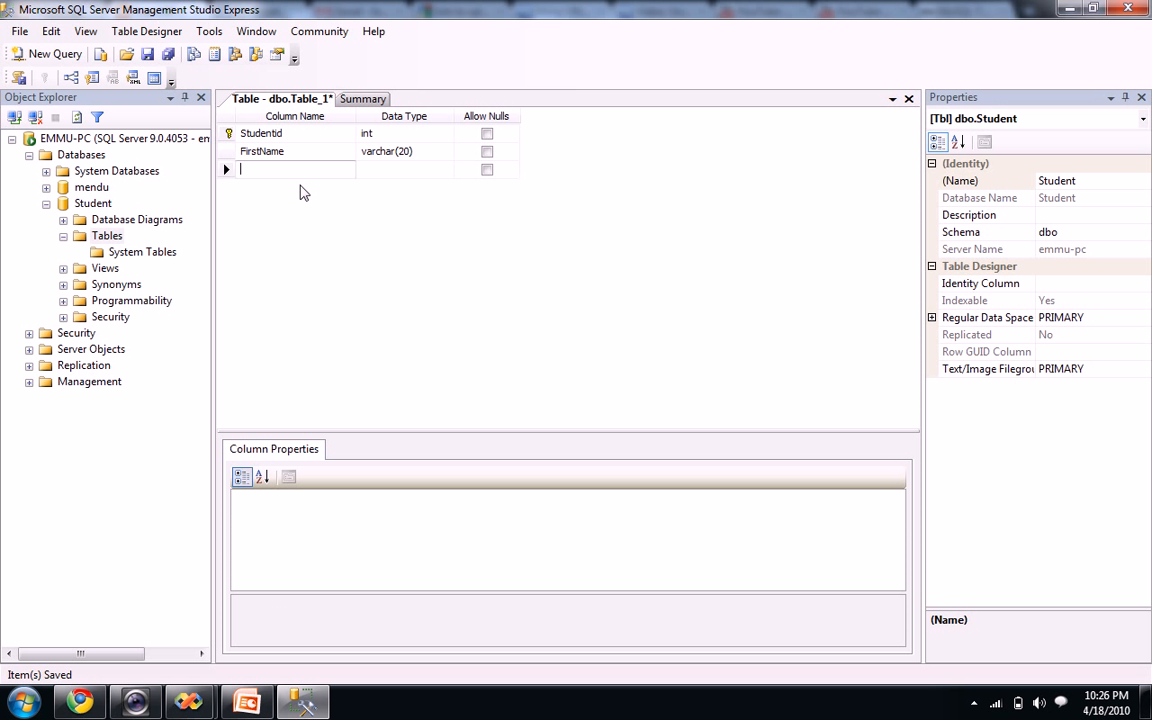
{"action": "left_click", "coordinate": [331, 174]}
{"action": "type", "text": "LastName"}
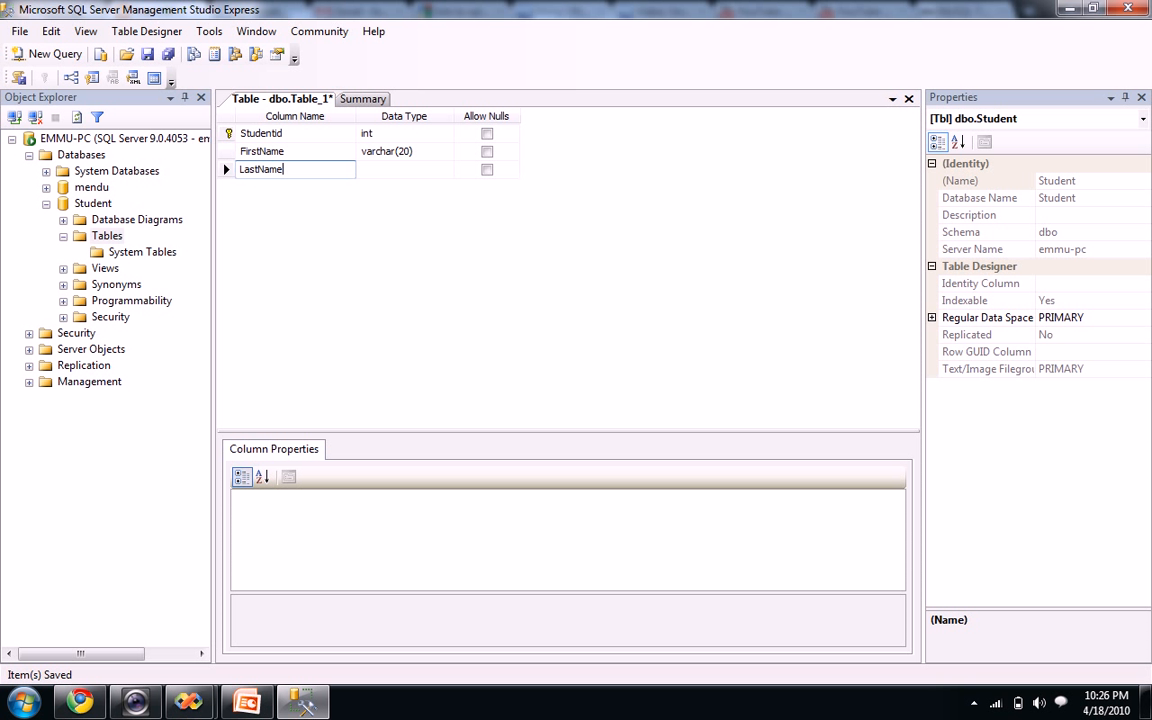
{"action": "left_click", "coordinate": [380, 169]}
{"action": "type", "text": "varchar(50"}
{"action": "left_click", "coordinate": [403, 171]}
{"action": "type", "text": "20"}
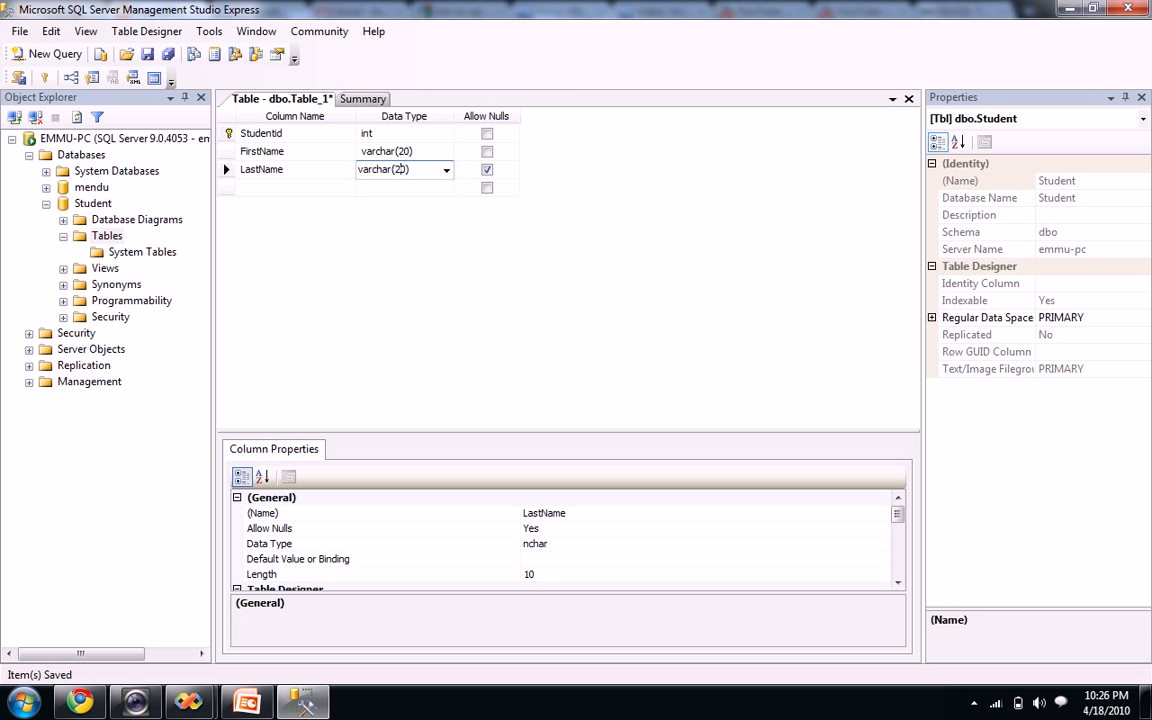
{"action": "left_click", "coordinate": [487, 170]}
Add a Gender column of type varchar(1) that does not allow nulls
{"action": "left_click", "coordinate": [272, 189]}
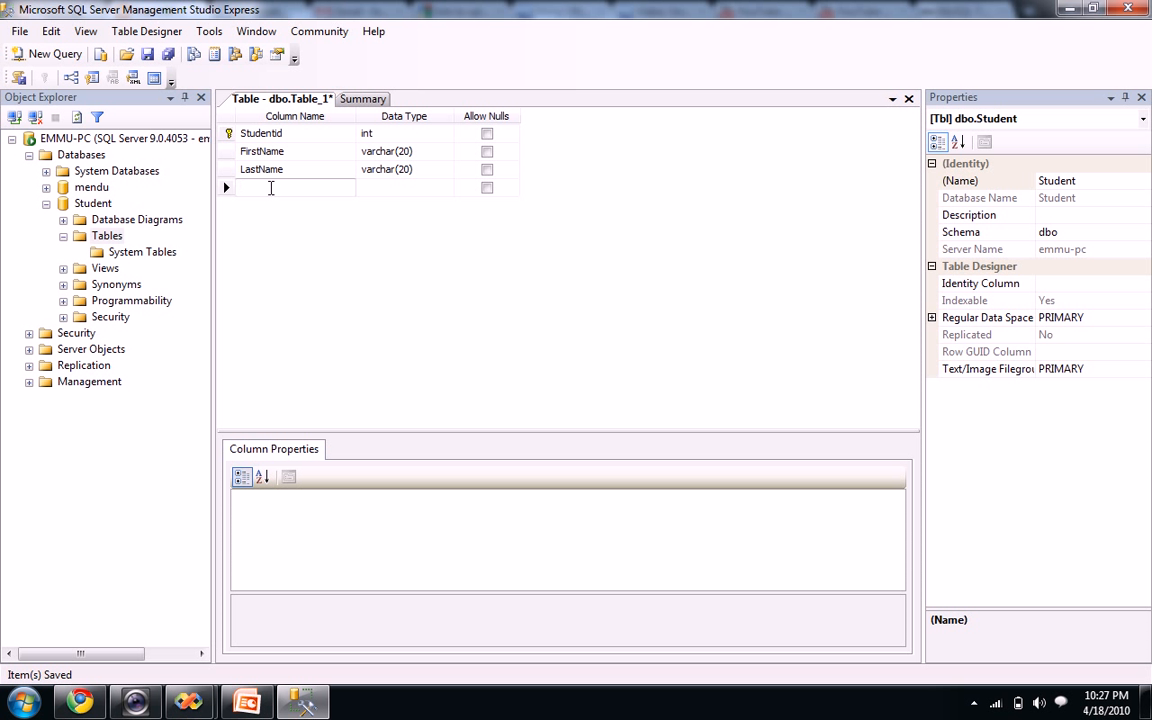
{"action": "type", "text": "G"}
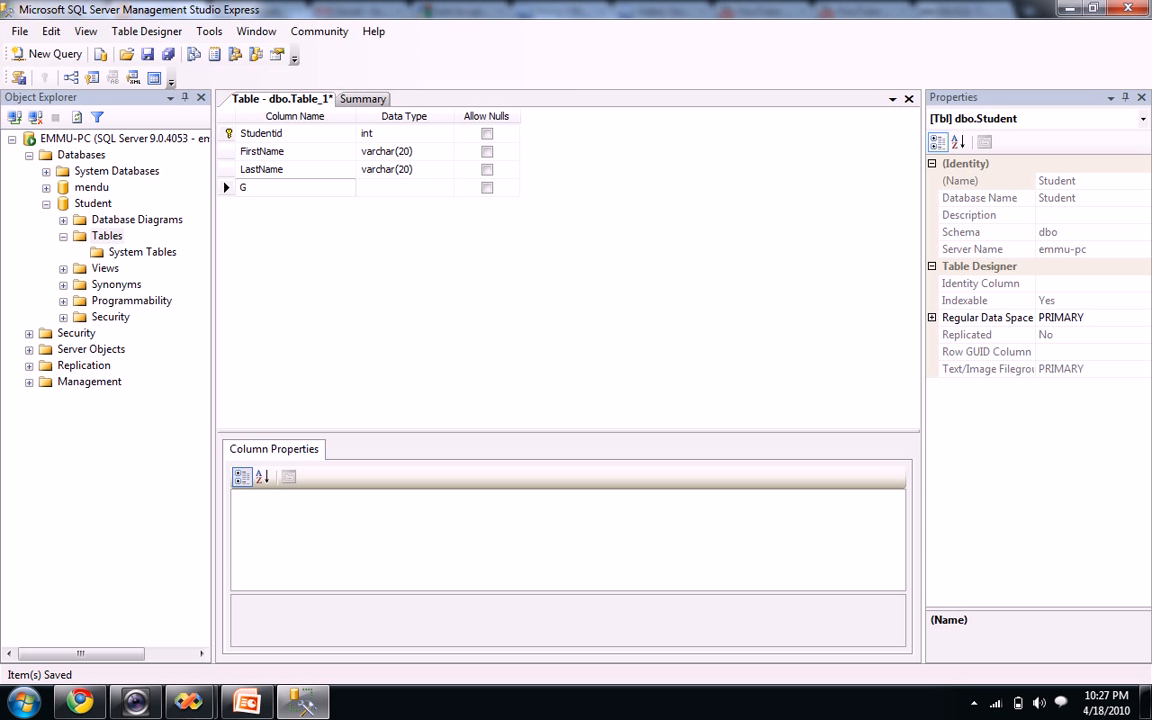
{"action": "type", "text": "Pnder"}
{"action": "left_click", "coordinate": [383, 193]}
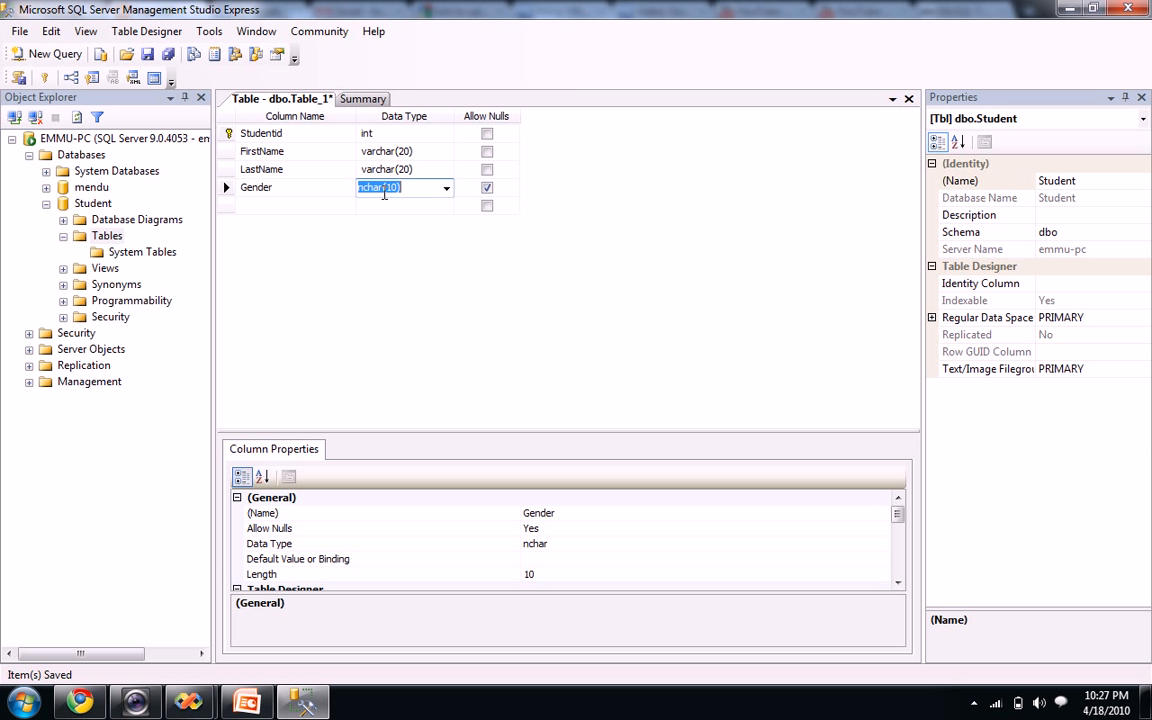
{"action": "type", "text": "varcha"}
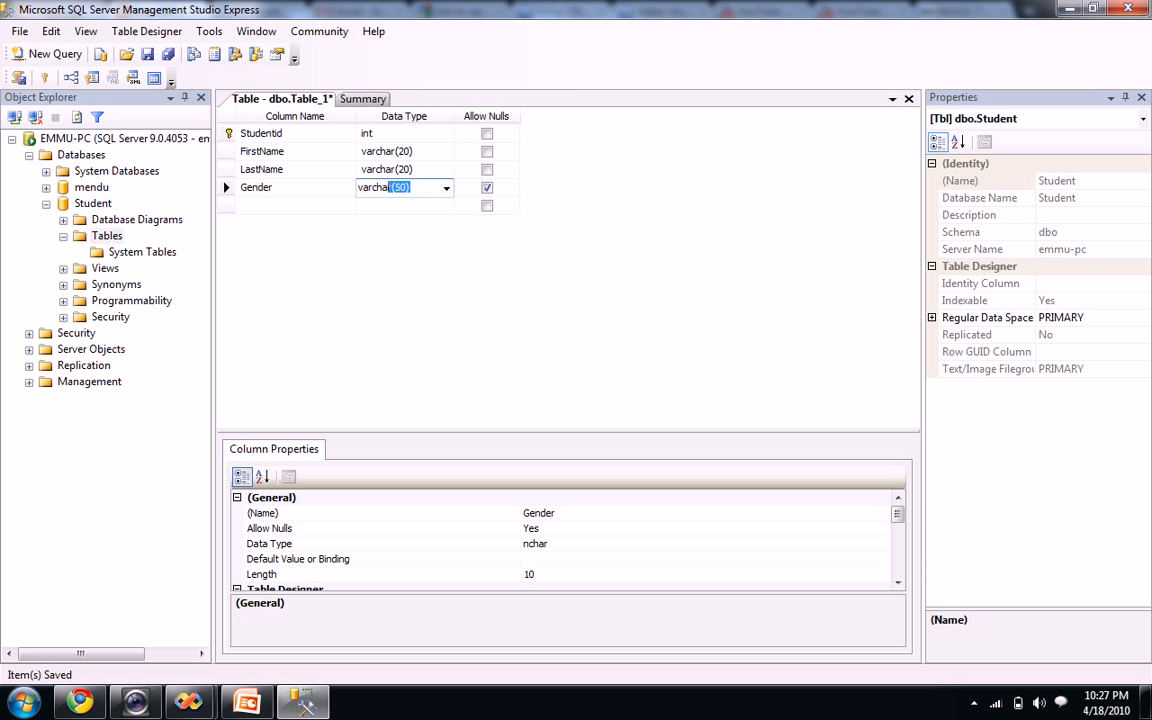
{"action": "type", "text": "r"}
{"action": "left_click", "coordinate": [397, 187]}
{"action": "type", "text": "5"}
{"action": "type", "text": "1"}
{"action": "left_click", "coordinate": [485, 190]}
{"action": "left_click", "coordinate": [280, 208]}
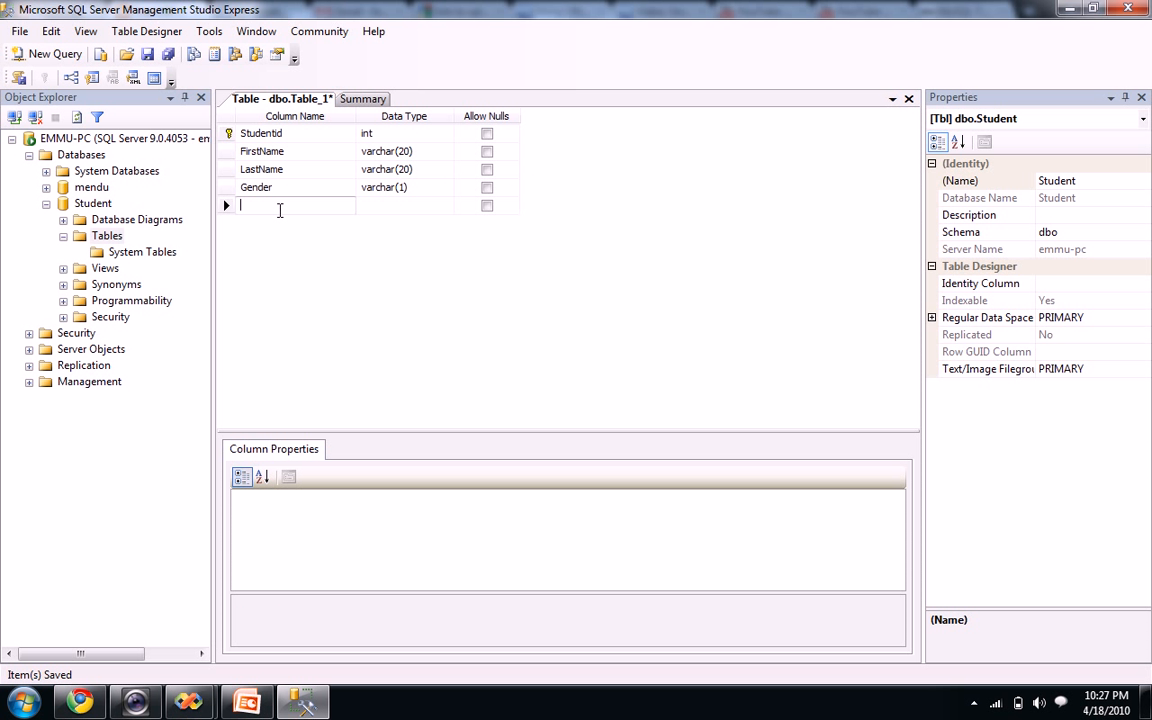
Add a nullable GPA column of type float and save the Student table
{"action": "type", "text": "GPA"}
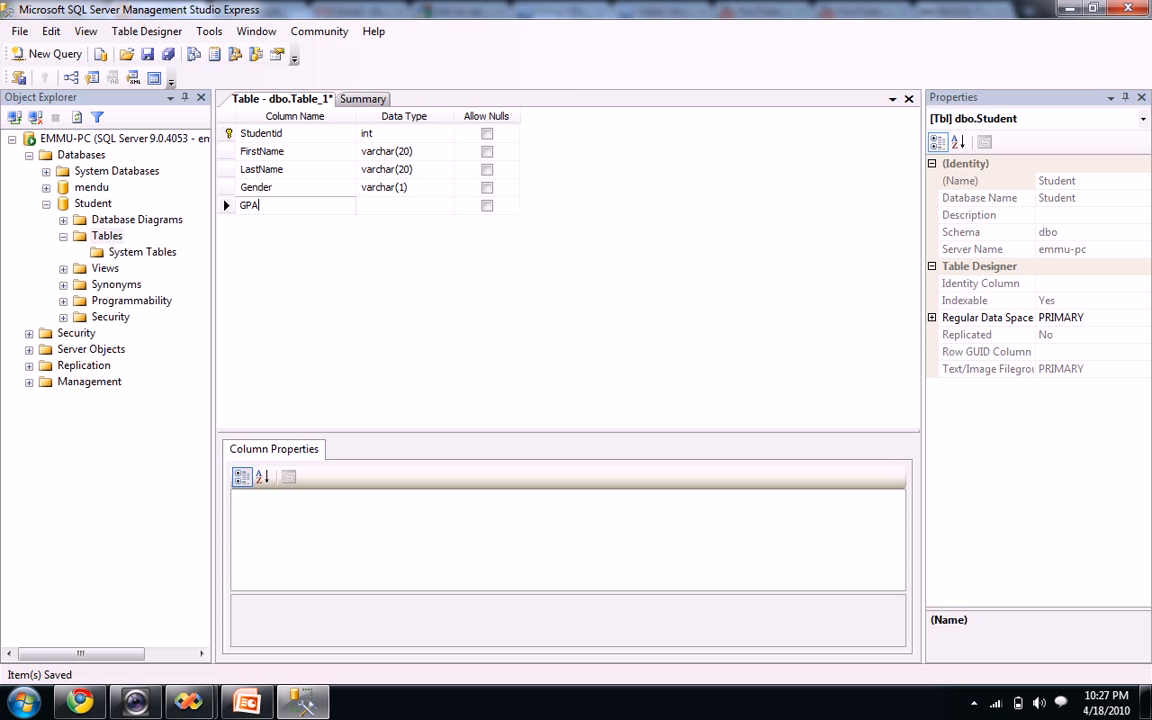
{"action": "left_click", "coordinate": [390, 207]}
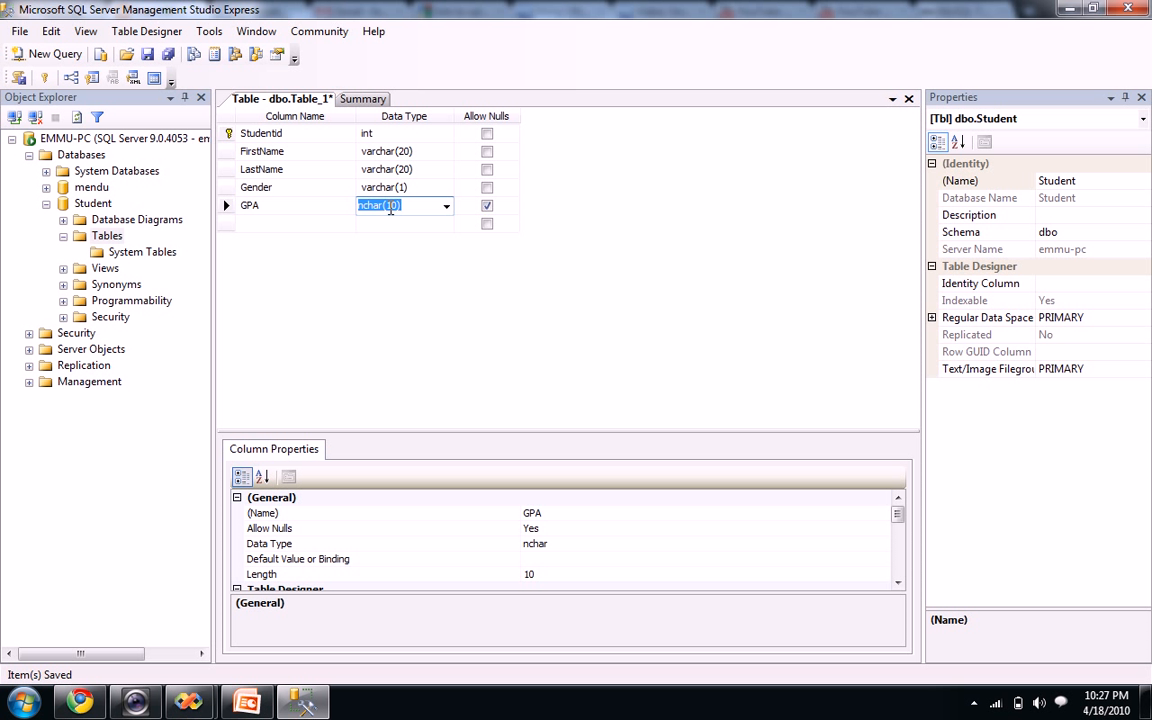
{"action": "type", "text": "int"}
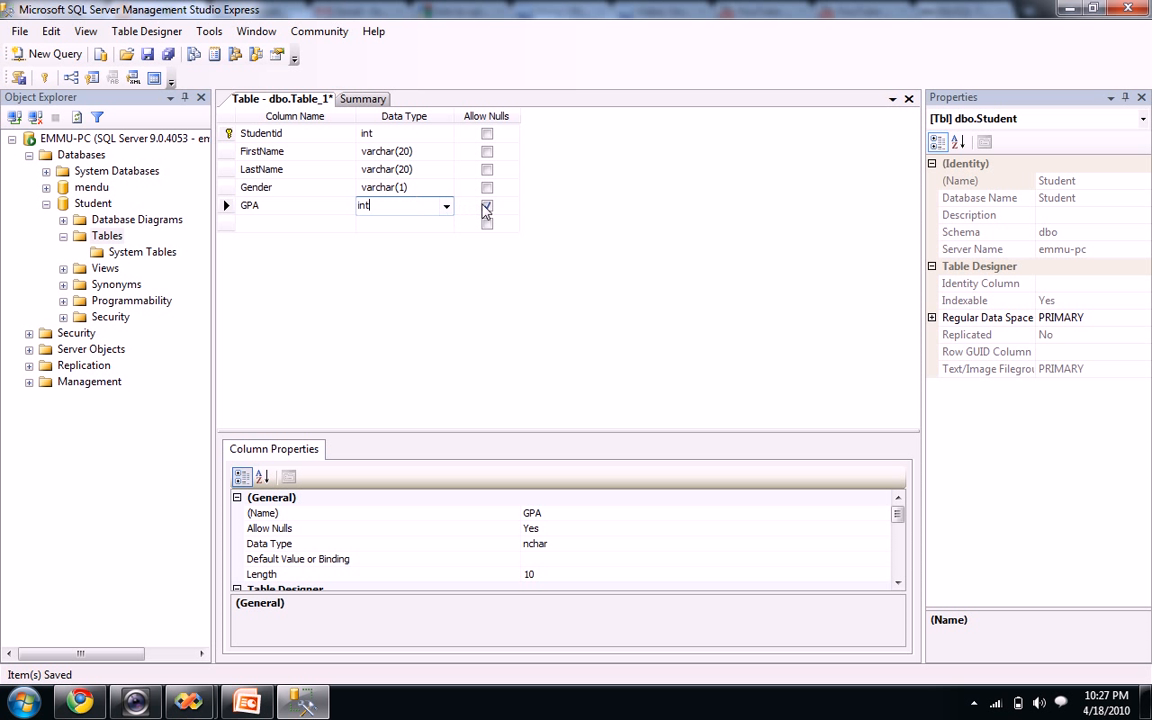
{"action": "left_click_drag", "start_coordinate": [393, 207], "coordinate": [352, 213]}
{"action": "type", "text": "float"}
{"action": "key", "text": "Return"}
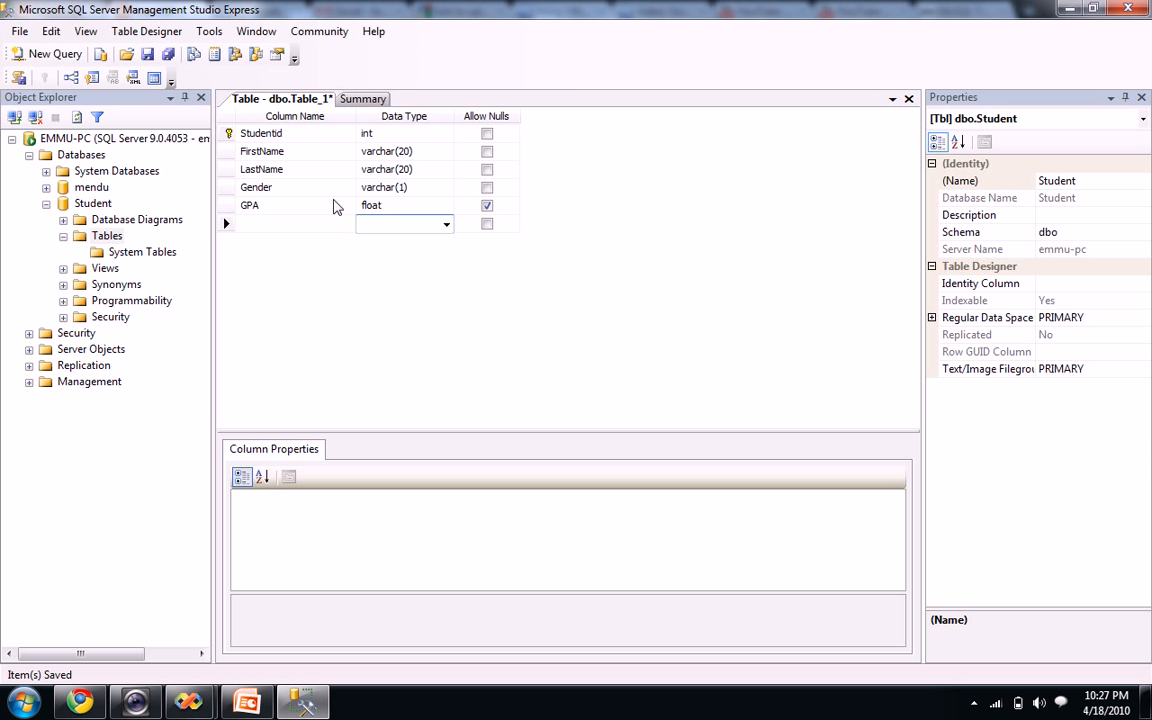
{"action": "left_click", "coordinate": [168, 54]}
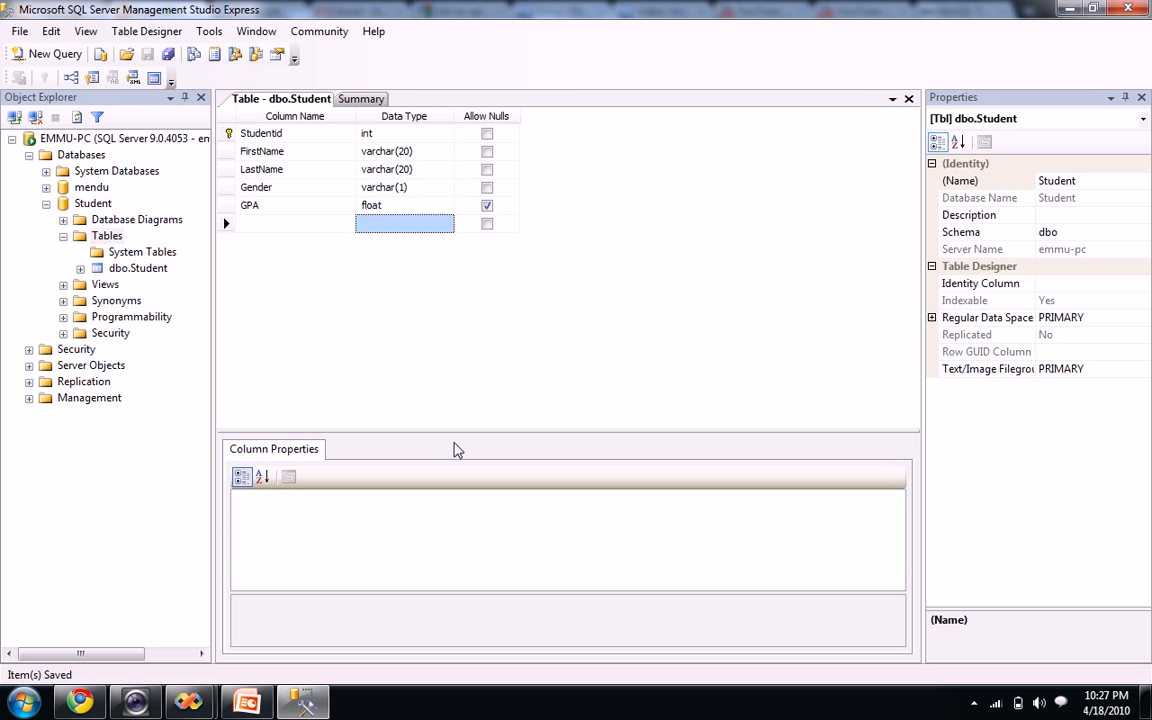
{"action": "left_click_drag", "start_coordinate": [458, 432], "coordinate": [452, 359]}
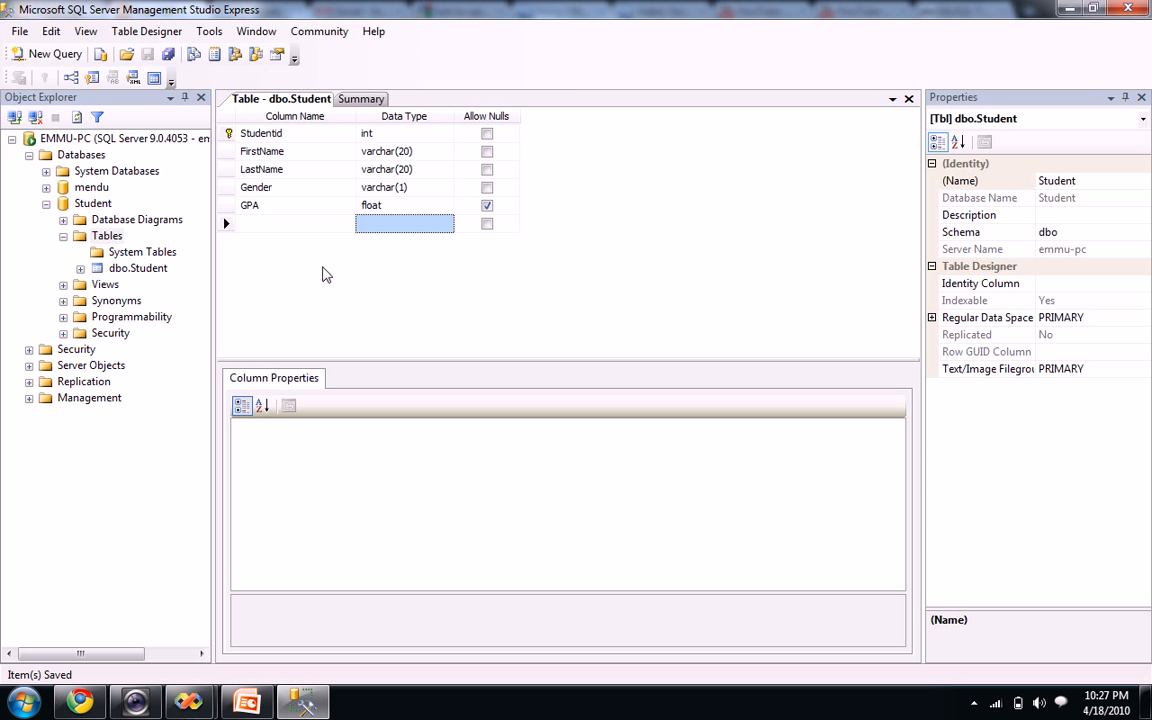
Select the Studentid column and enlarge the Column Properties pane
{"action": "left_click", "coordinate": [288, 133]}
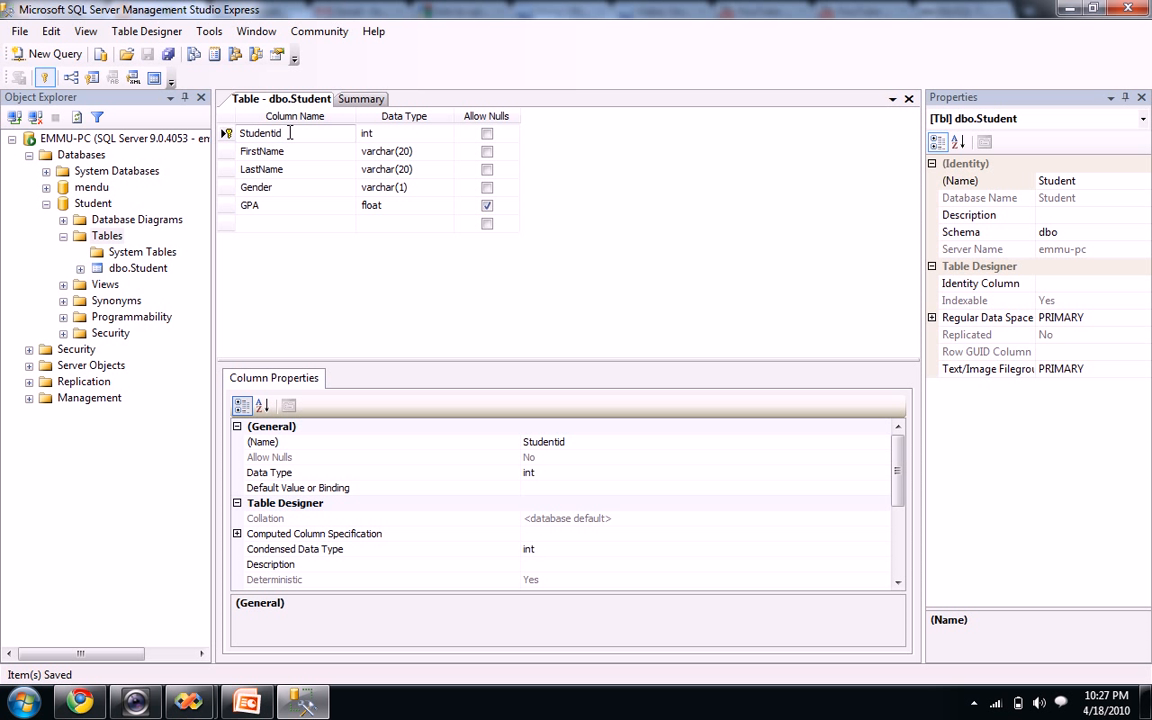
{"action": "double_click", "coordinate": [285, 133]}
{"action": "left_click", "coordinate": [307, 138]}
{"action": "left_click_drag", "start_coordinate": [378, 361], "coordinate": [373, 330]}
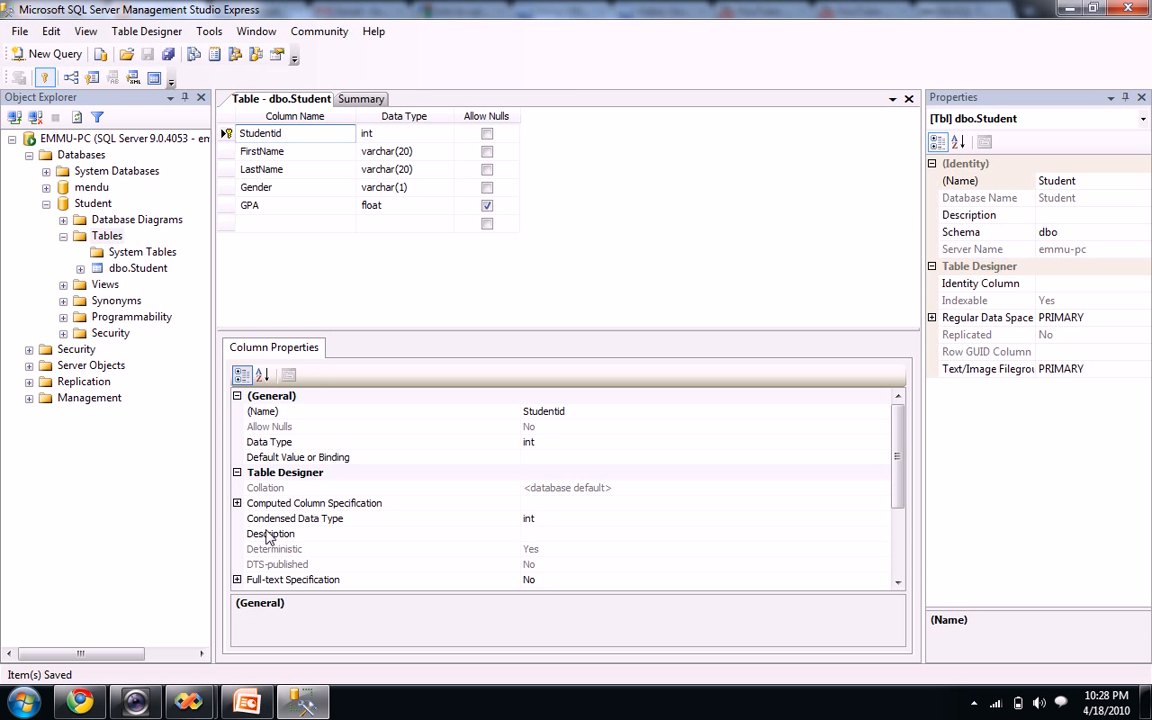
{"action": "left_click_drag", "start_coordinate": [899, 479], "coordinate": [794, 545]}
Make Studentid an identity column with seed 5000 and increment 1, then save the table
{"action": "left_click", "coordinate": [237, 488]}
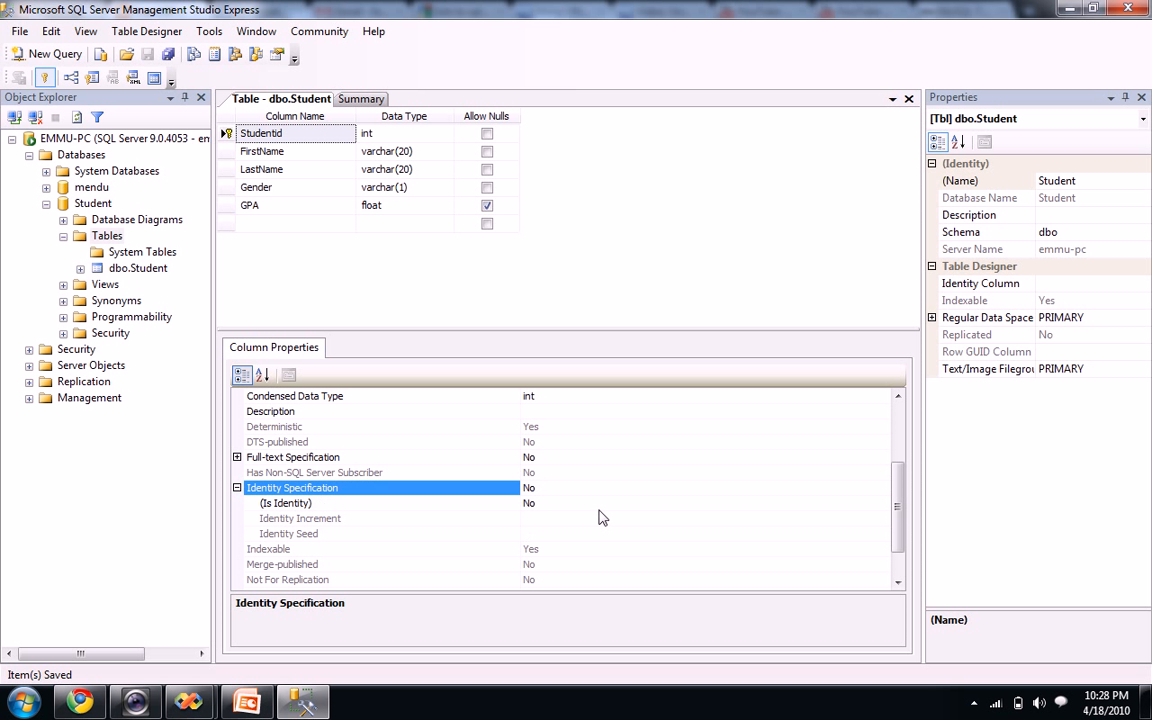
{"action": "left_click", "coordinate": [669, 503]}
{"action": "left_click", "coordinate": [881, 503]}
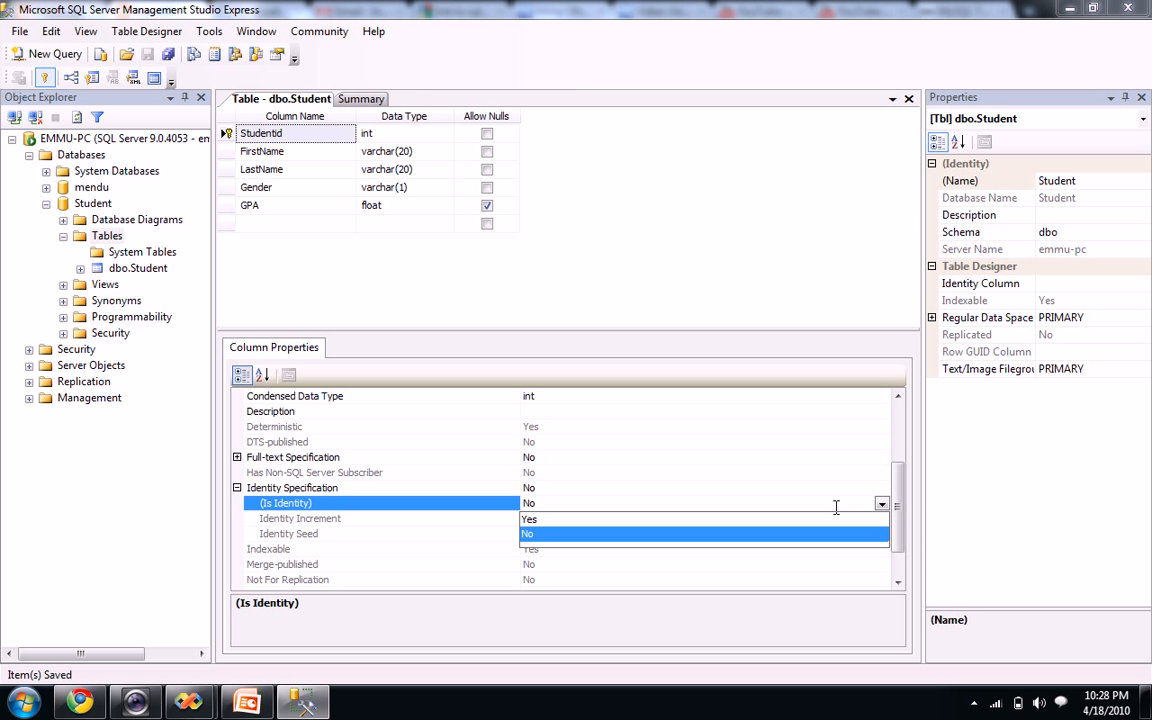
{"action": "left_click", "coordinate": [598, 520]}
{"action": "left_click", "coordinate": [571, 534]}
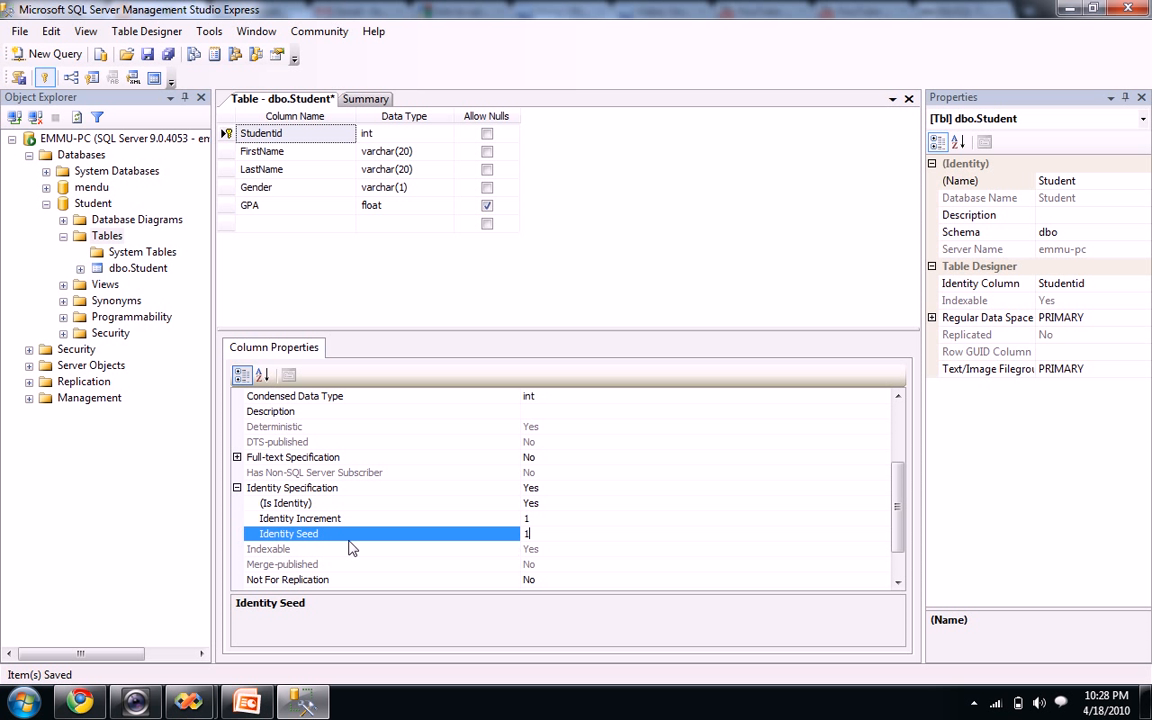
{"action": "left_click_drag", "start_coordinate": [539, 535], "coordinate": [517, 541]}
{"action": "left_click", "coordinate": [562, 518]}
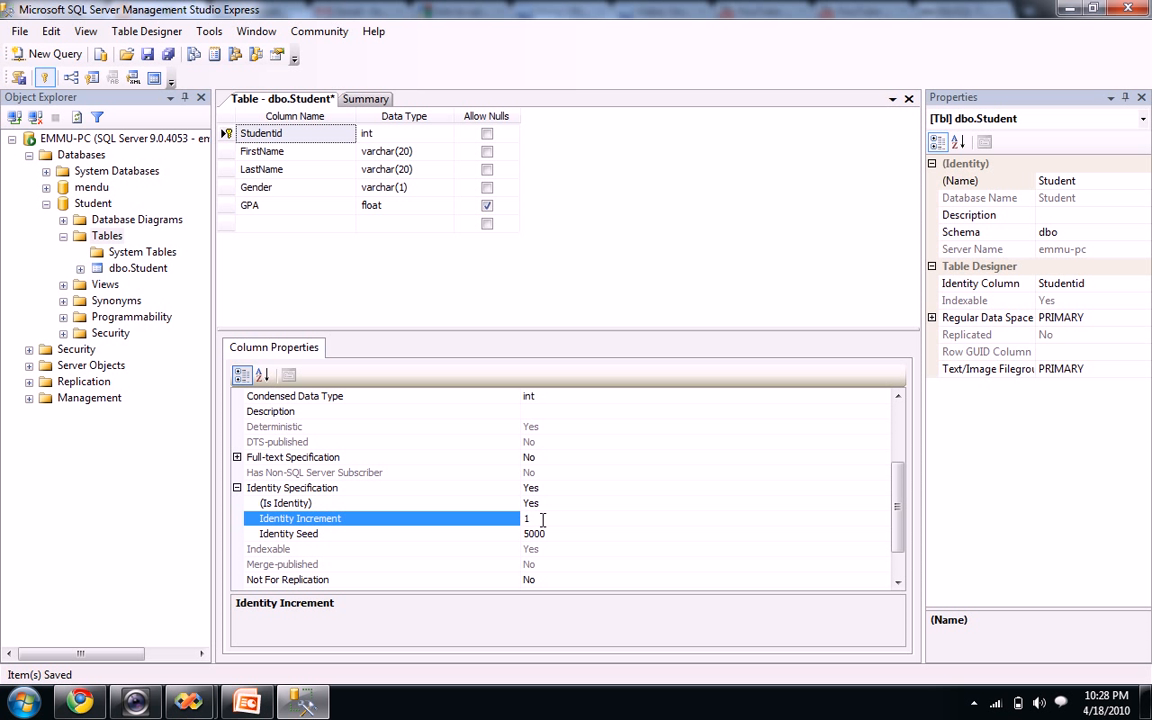
{"action": "left_click", "coordinate": [562, 517]}
{"action": "left_click", "coordinate": [566, 534]}
{"action": "double_click", "coordinate": [548, 533]}
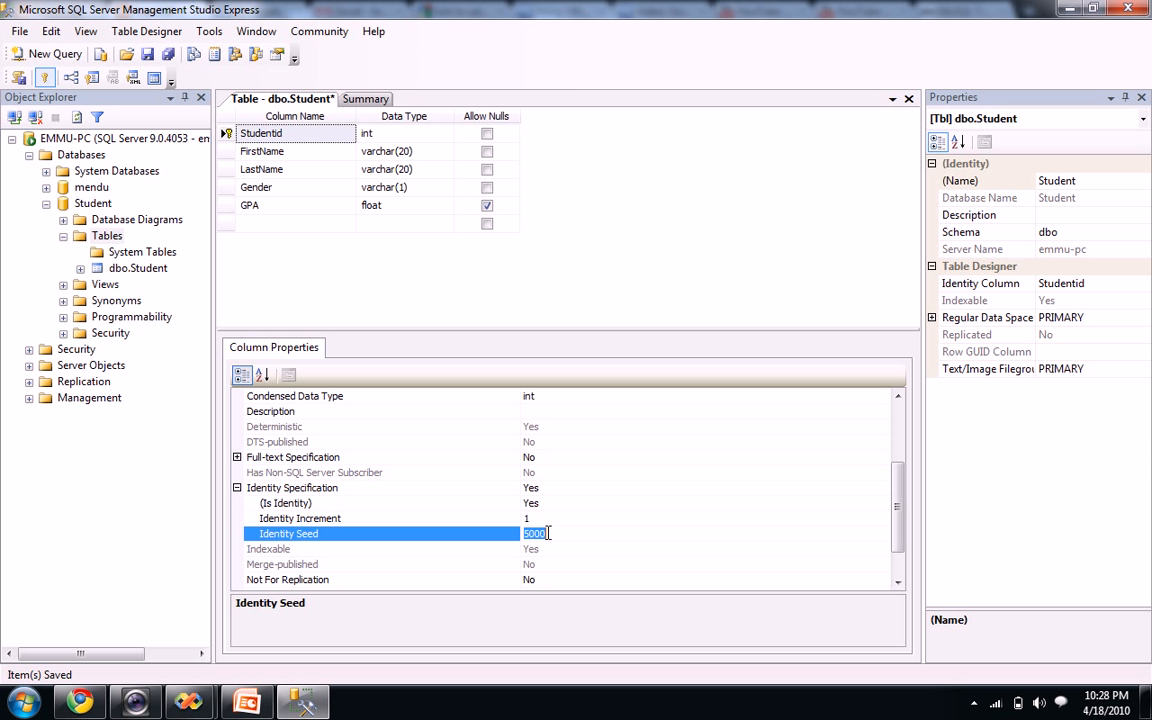
{"action": "key", "text": "Up"}
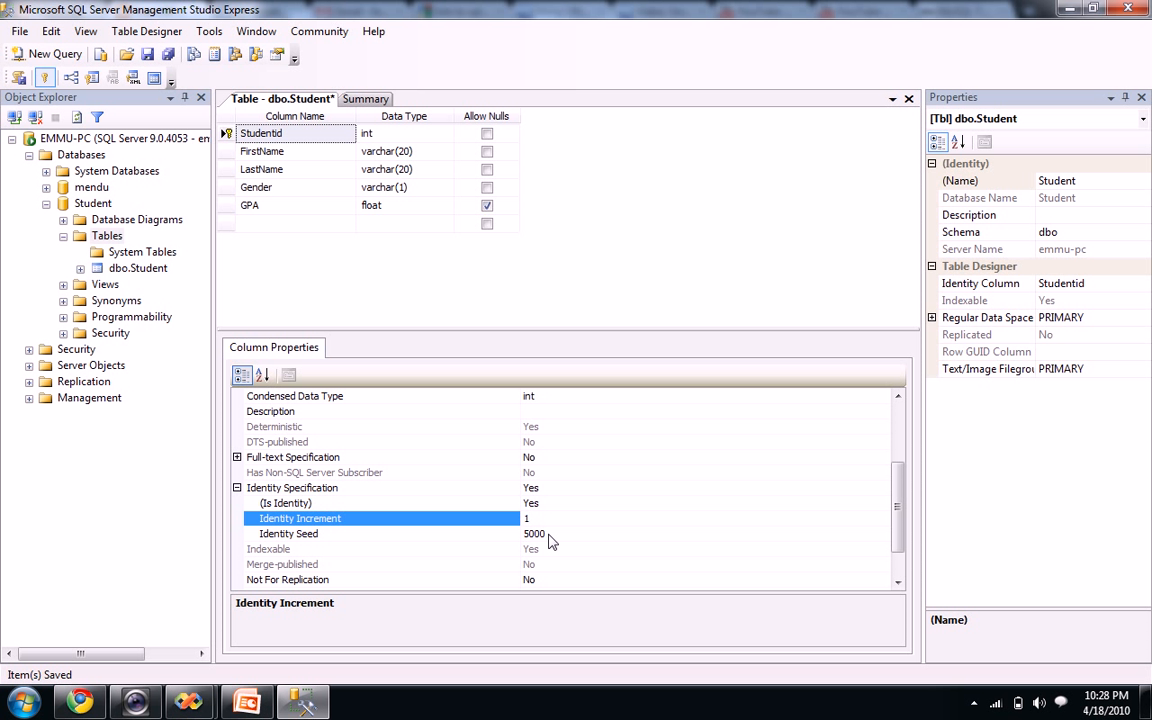
{"action": "left_click", "coordinate": [167, 55]}
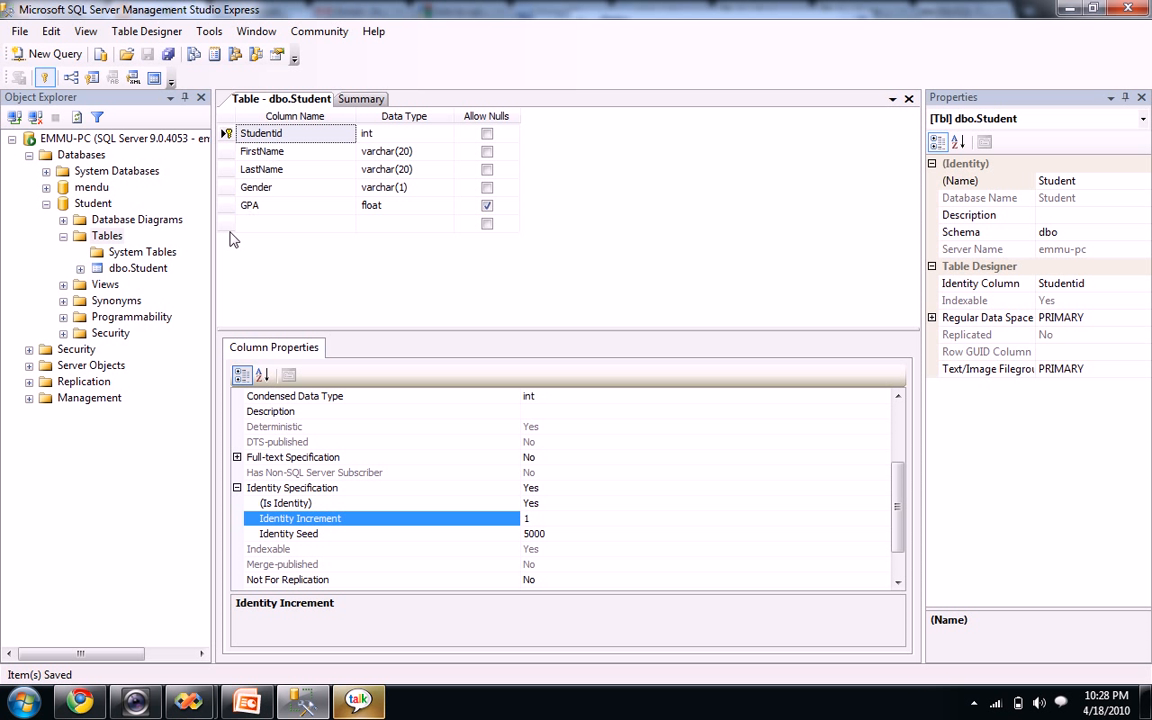
Open dbo.Student's data grid with Open Table and try its read-only Studentid cell
{"action": "right_click", "coordinate": [152, 271]}
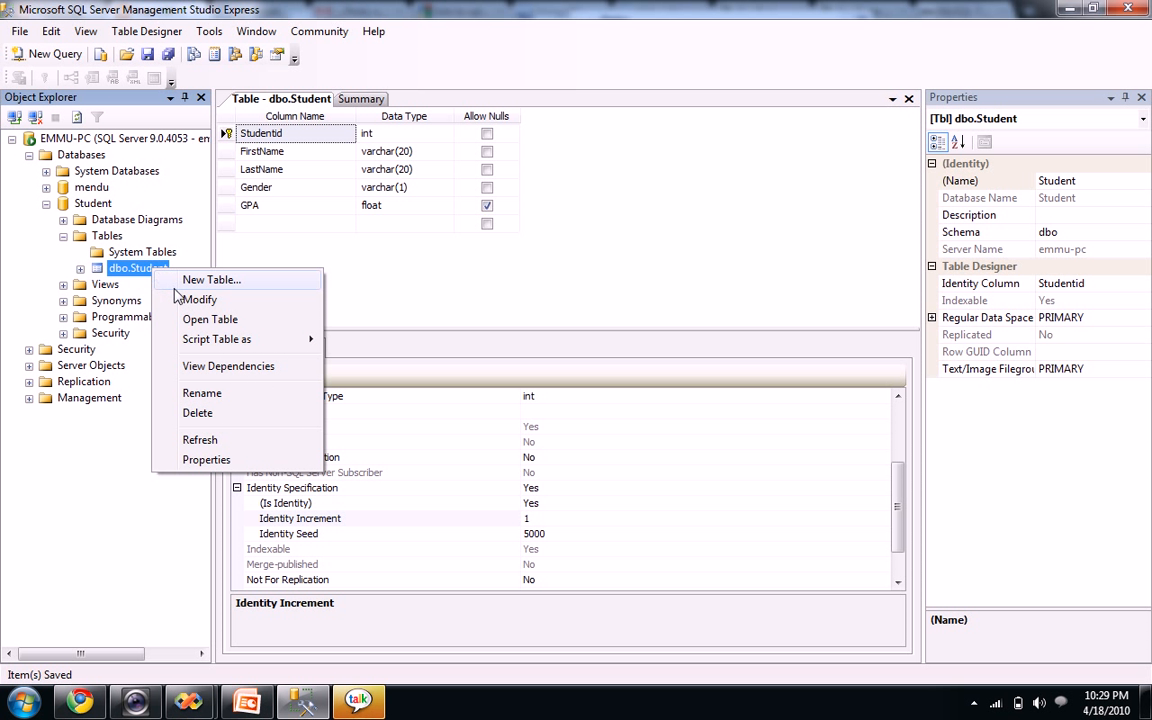
{"action": "left_click", "coordinate": [209, 320]}
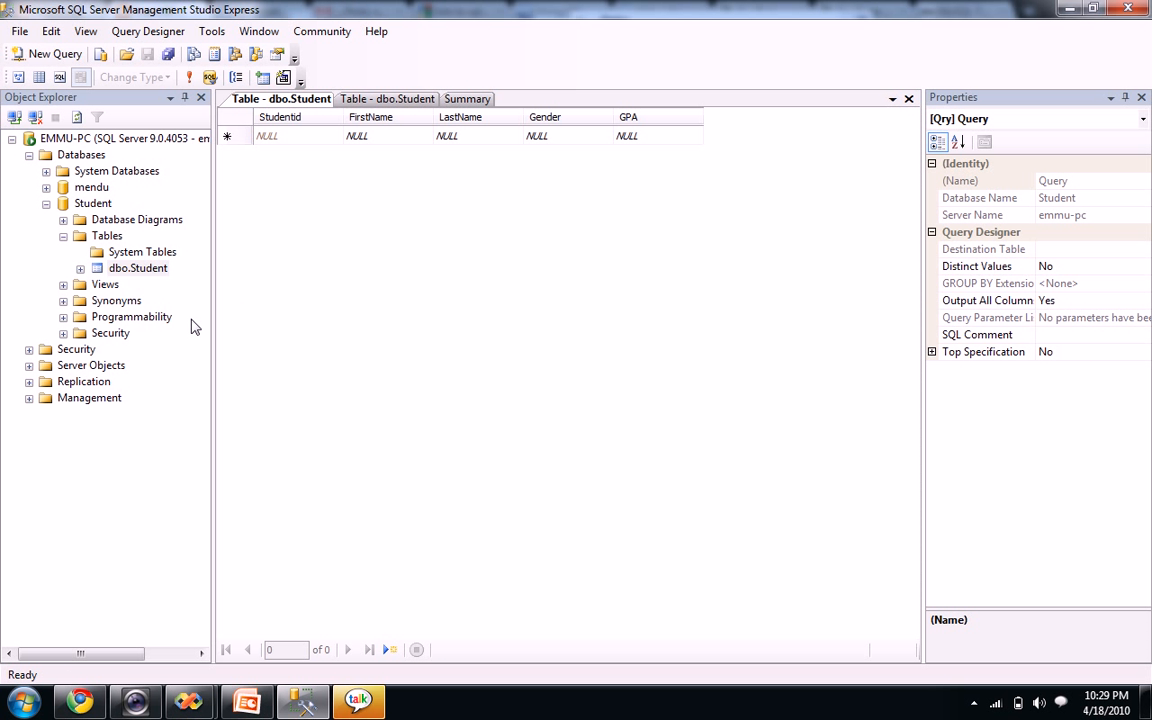
{"action": "left_click", "coordinate": [277, 143]}
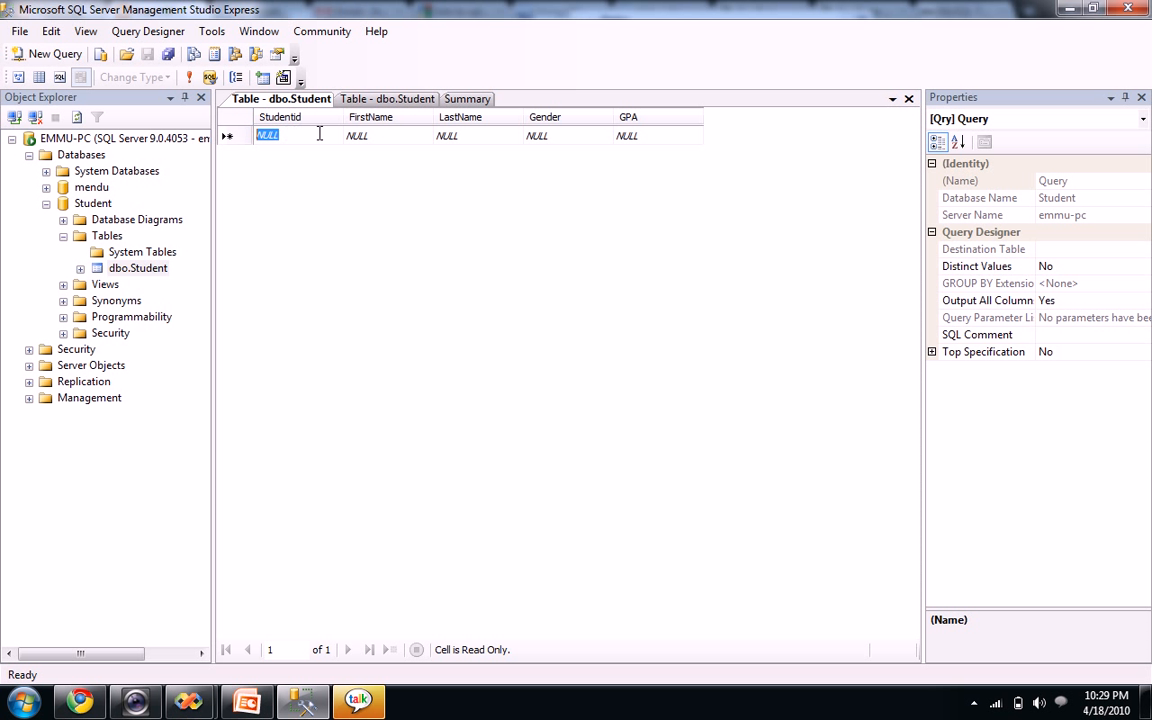
Enter the first student's first and last name, gender m and GPA 3.8, generating ID 5000
{"action": "left_click", "coordinate": [368, 140]}
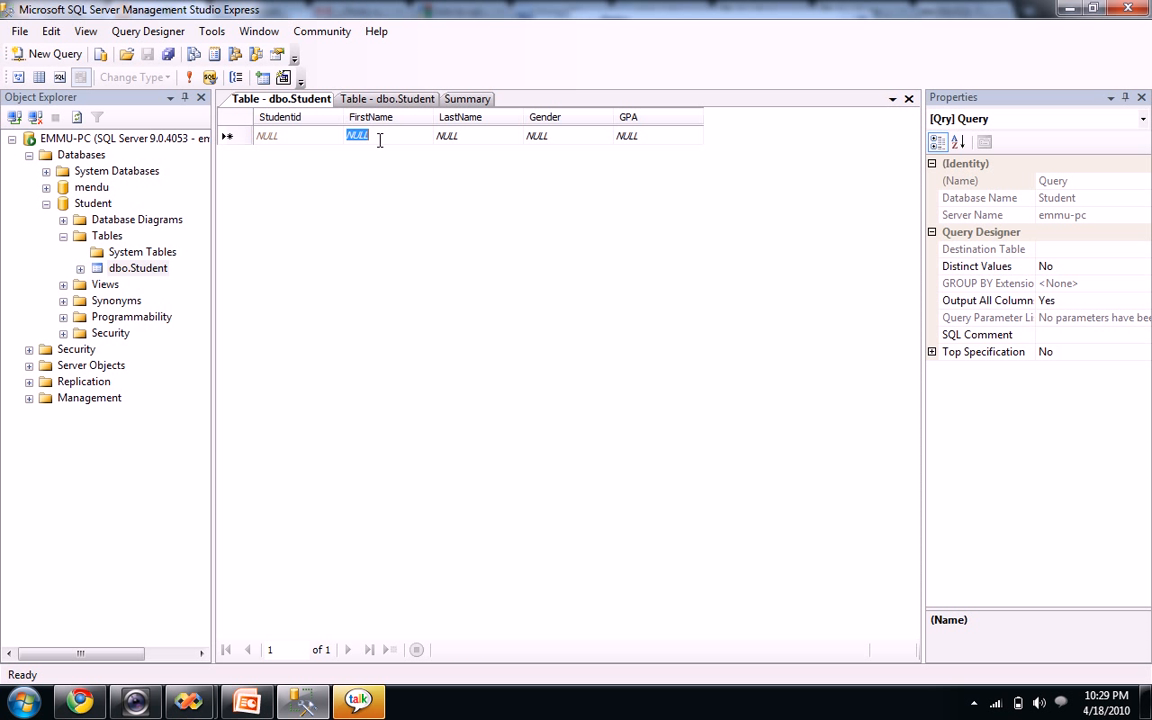
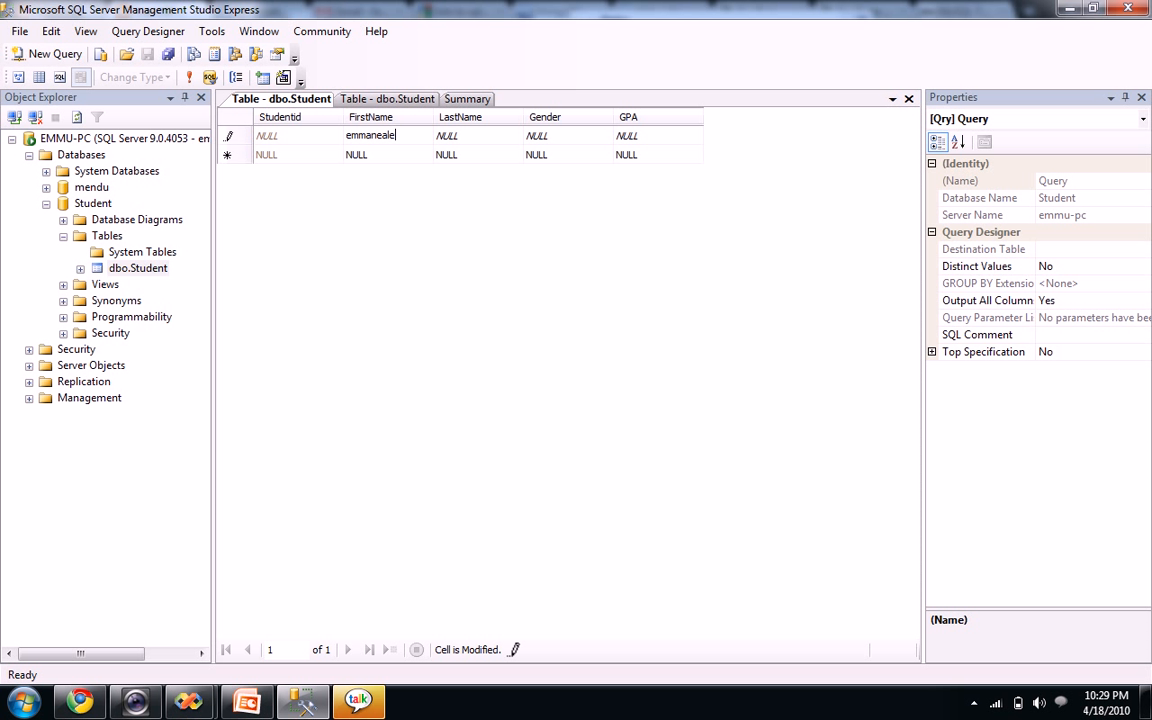
{"action": "key", "text": "Tab"}
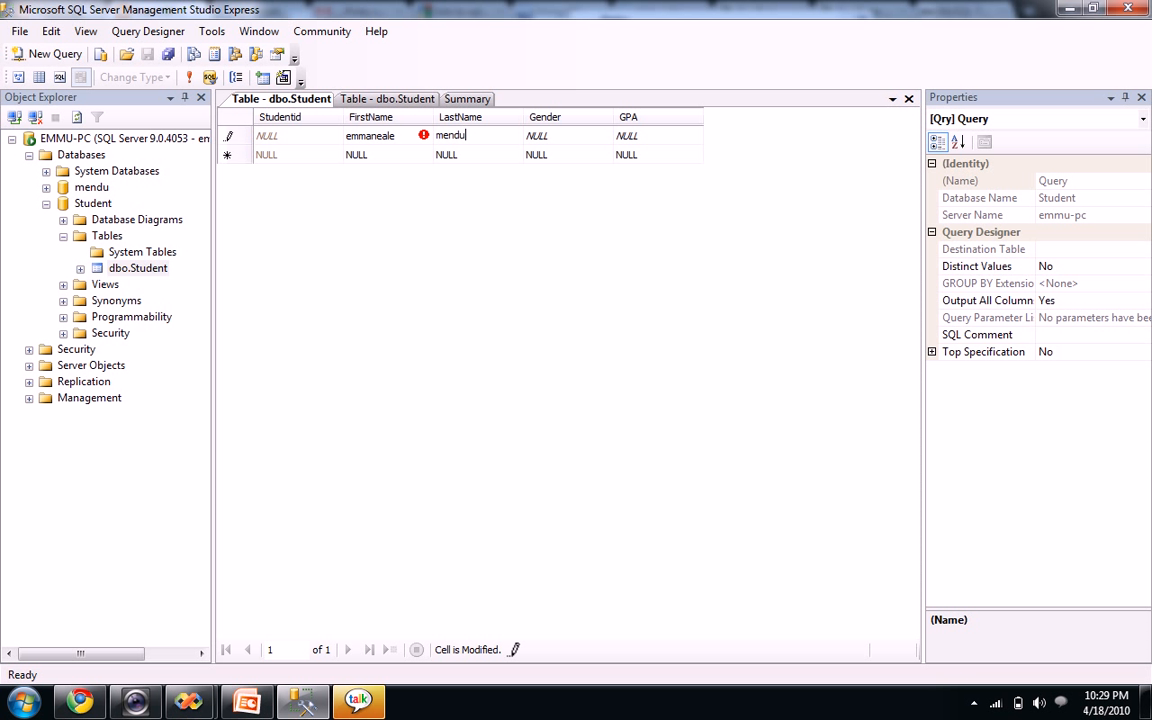
{"action": "key", "text": "Tab"}
{"action": "type", "text": "m"}
{"action": "key", "text": "Tab"}
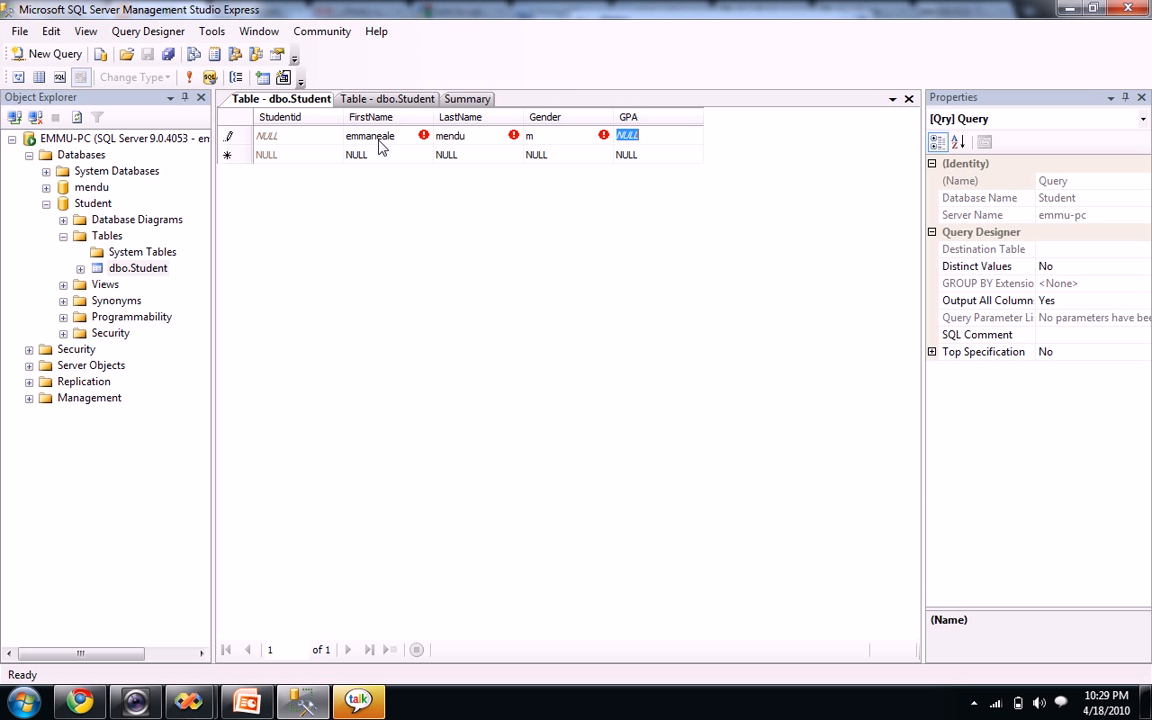
{"action": "type", "text": "3.8"}
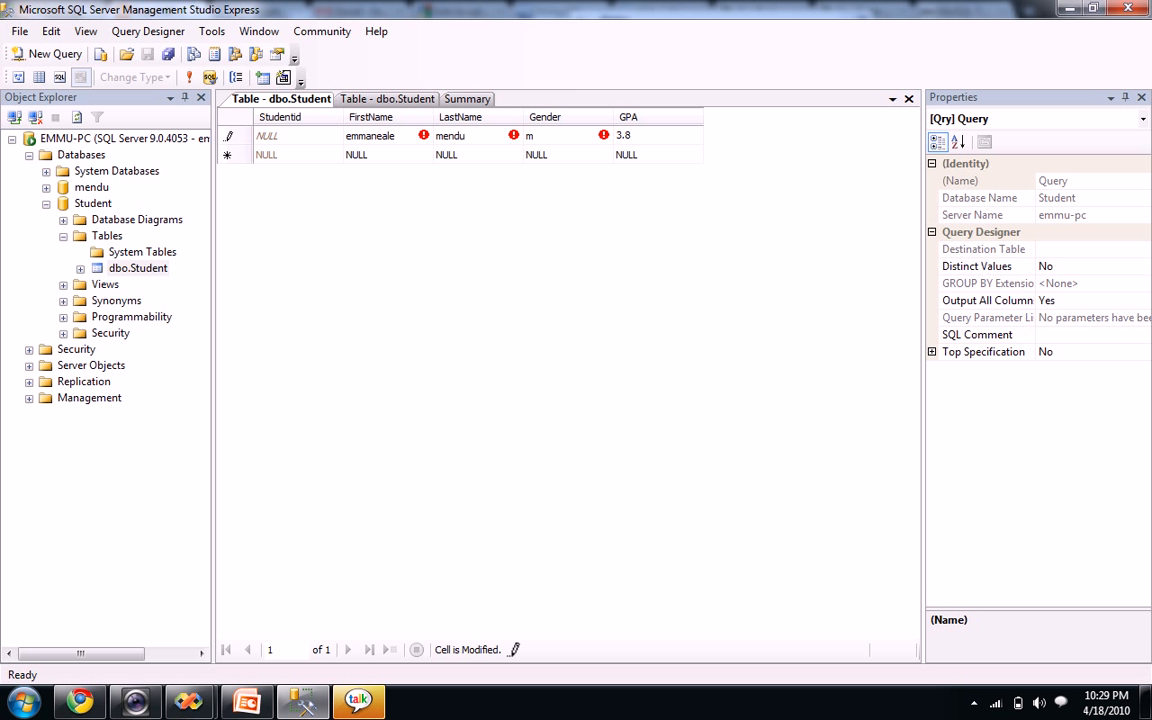
{"action": "key", "text": "Tab"}
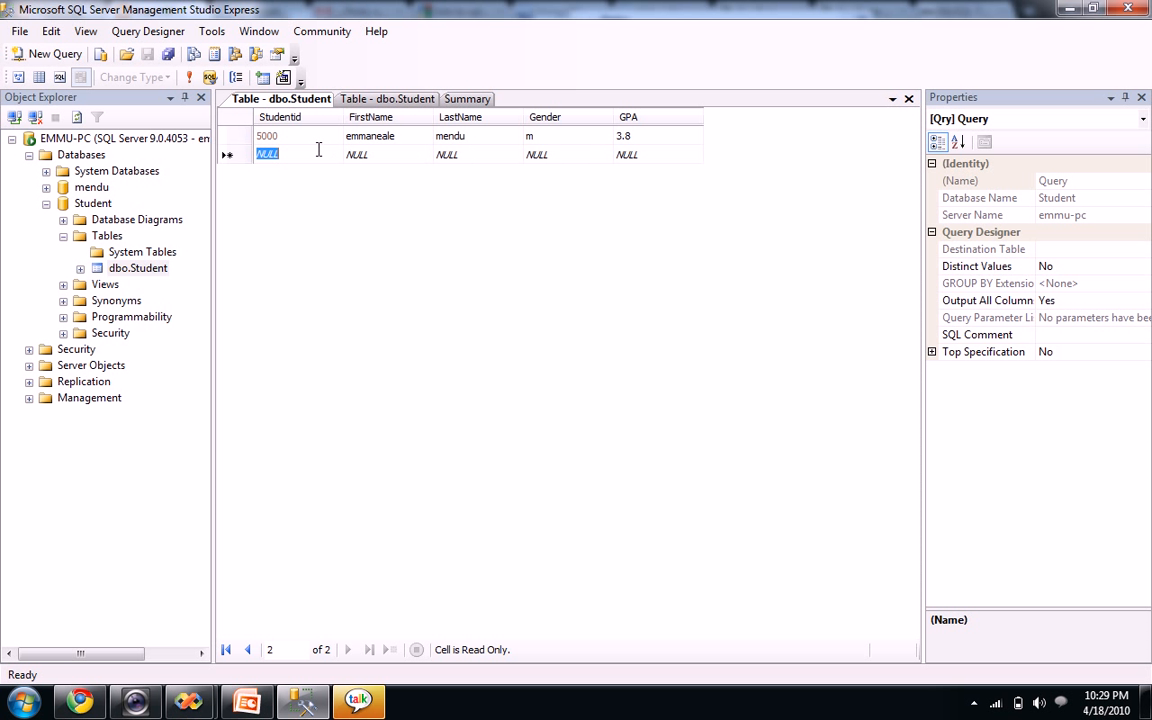
{"action": "left_click", "coordinate": [280, 138]}
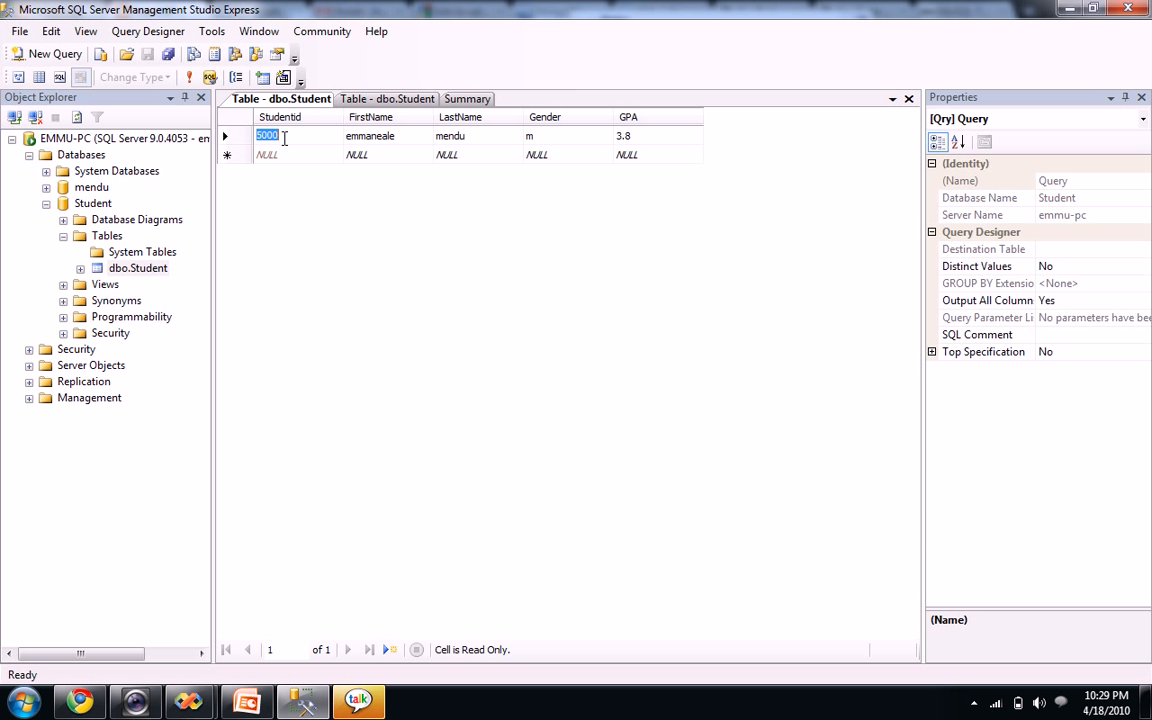
Enter the second student's first and last name, gender f and GPA 4, as ID 5001
{"action": "left_click", "coordinate": [375, 156]}
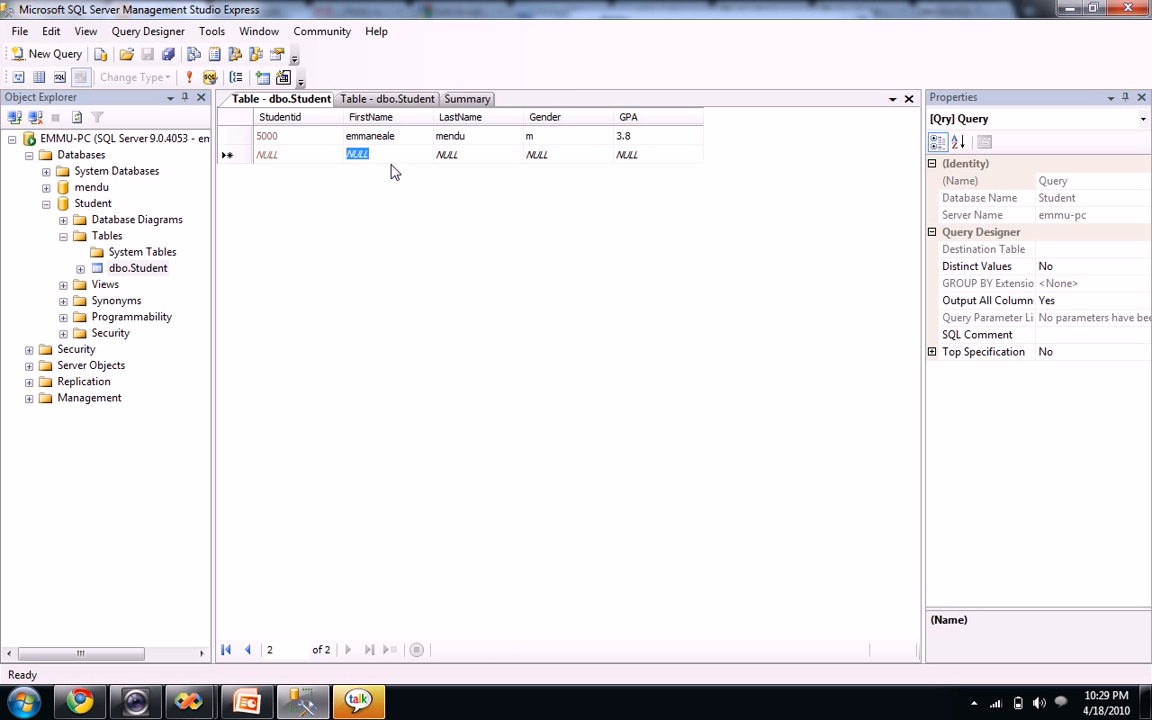
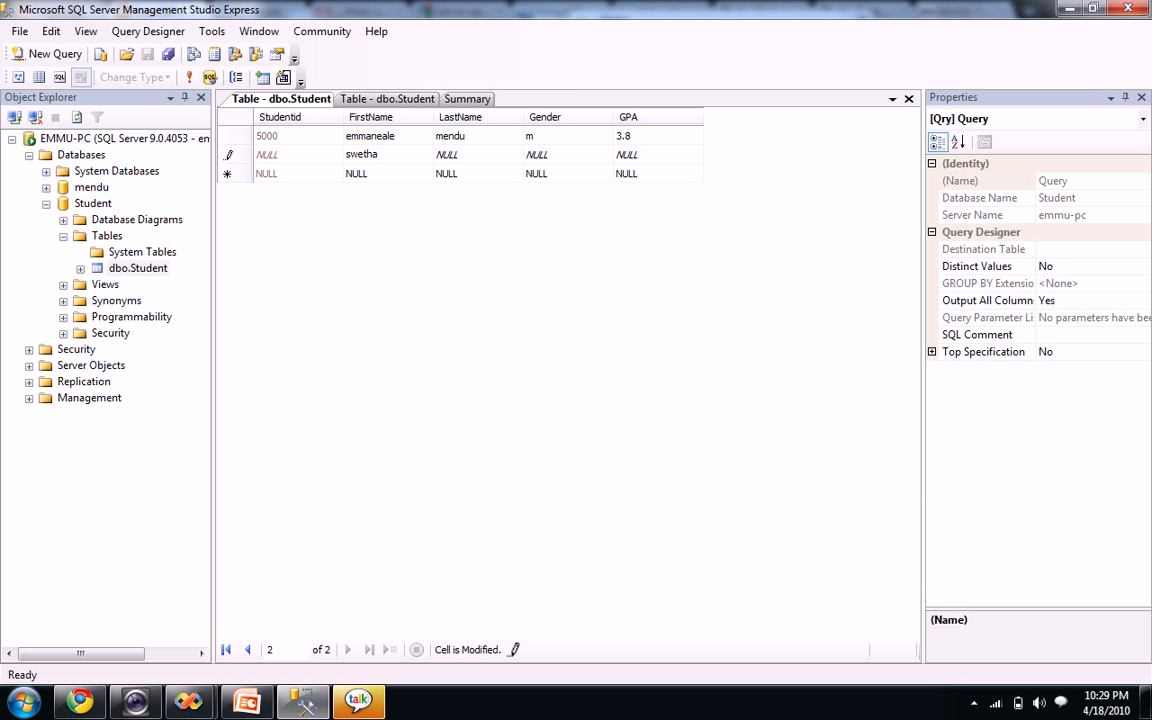
{"action": "key", "text": "Tab"}
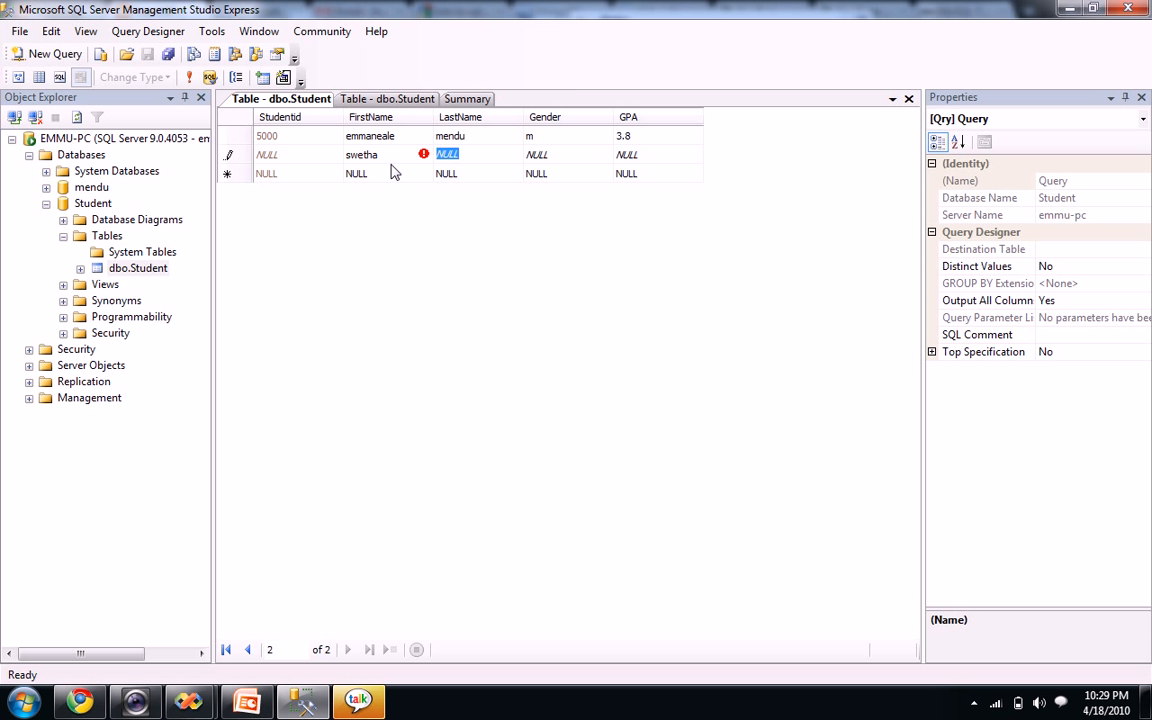
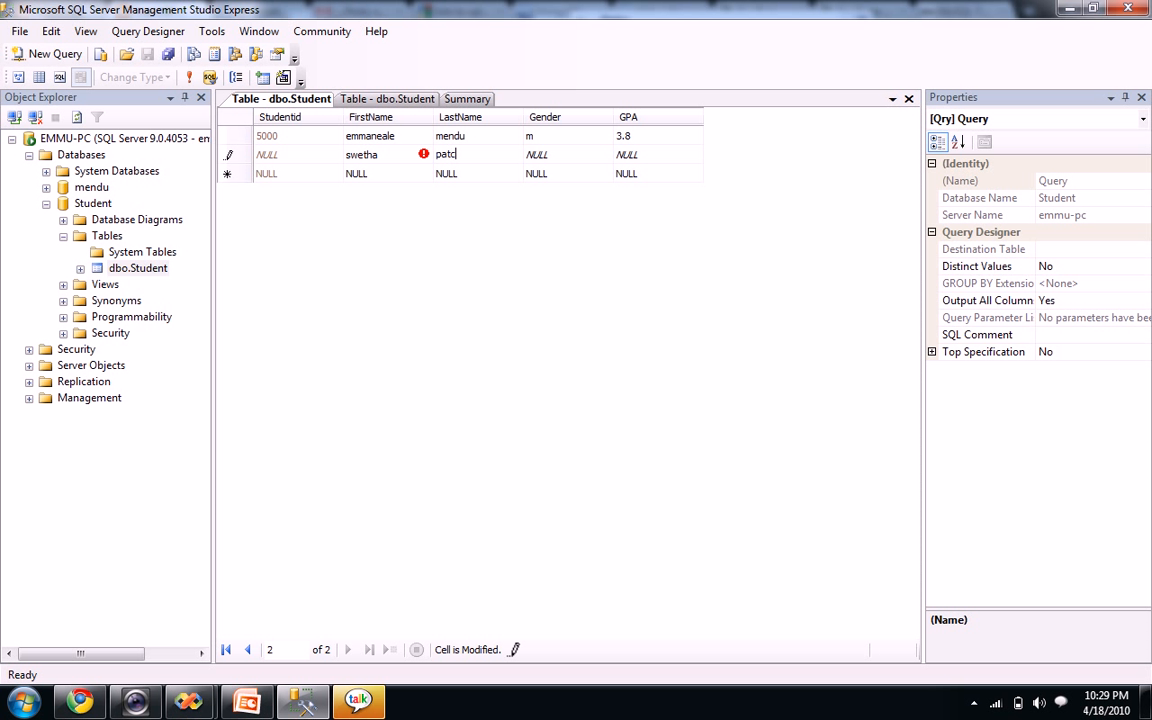
{"action": "key", "text": "Tab"}
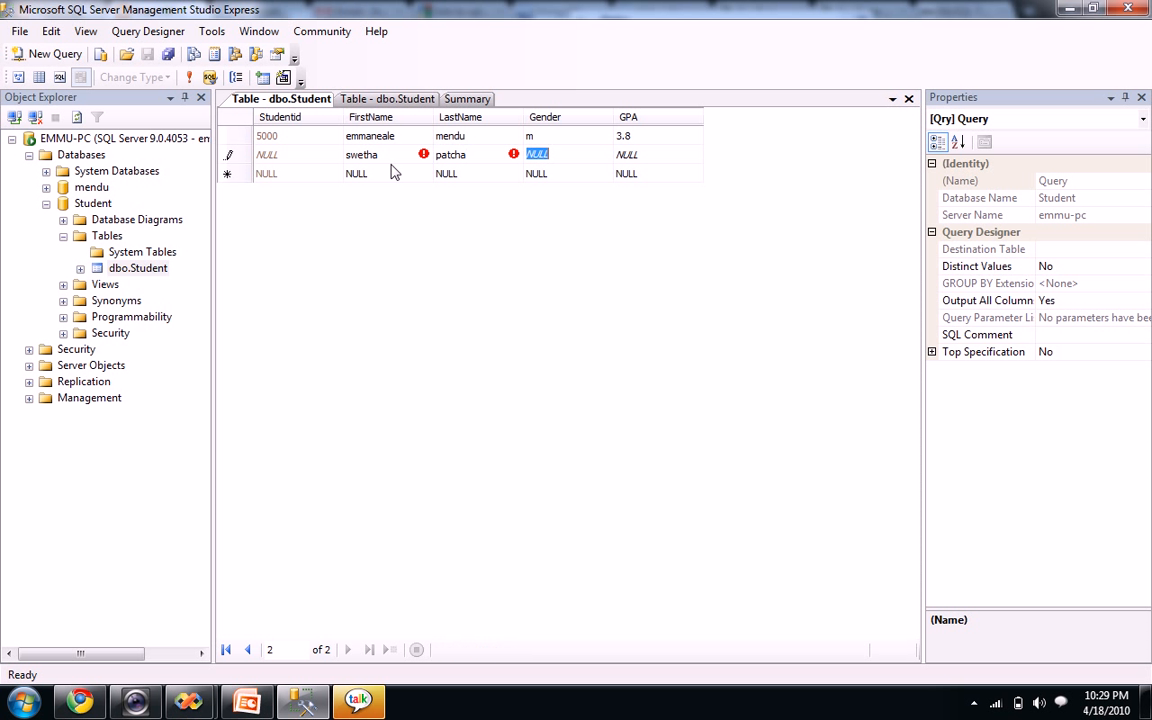
{"action": "type", "text": "f"}
{"action": "key", "text": "Tab"}
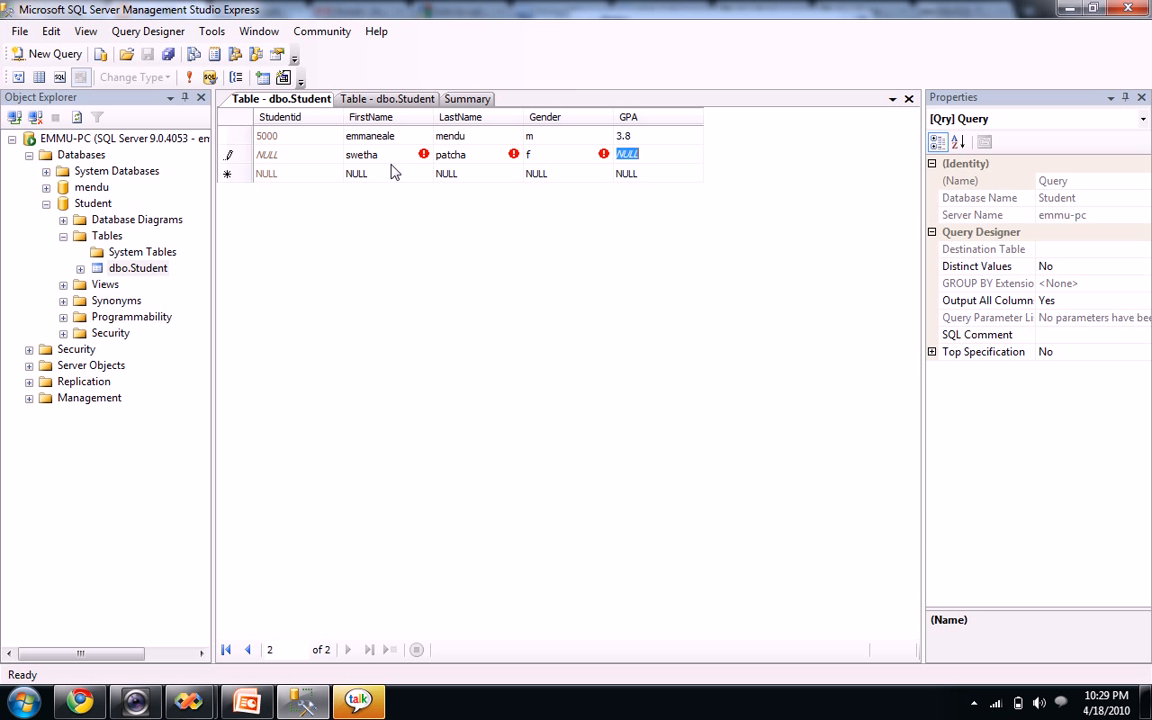
{"action": "type", "text": "4"}
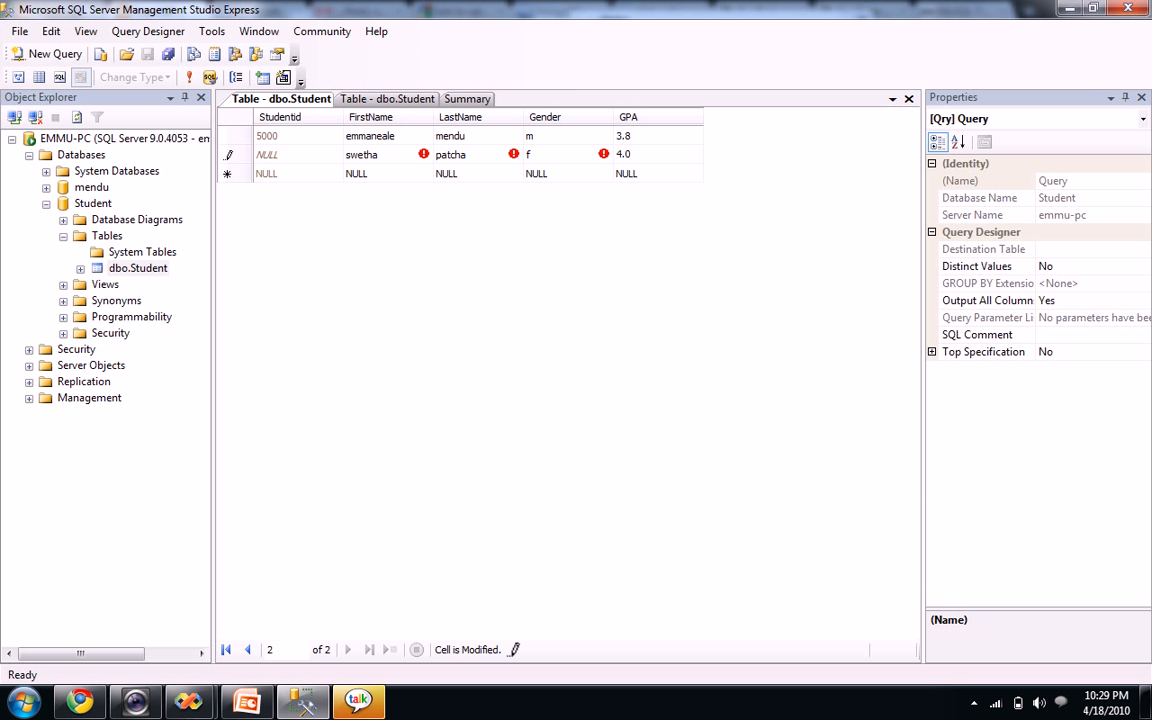
{"action": "key", "text": "Tab"}
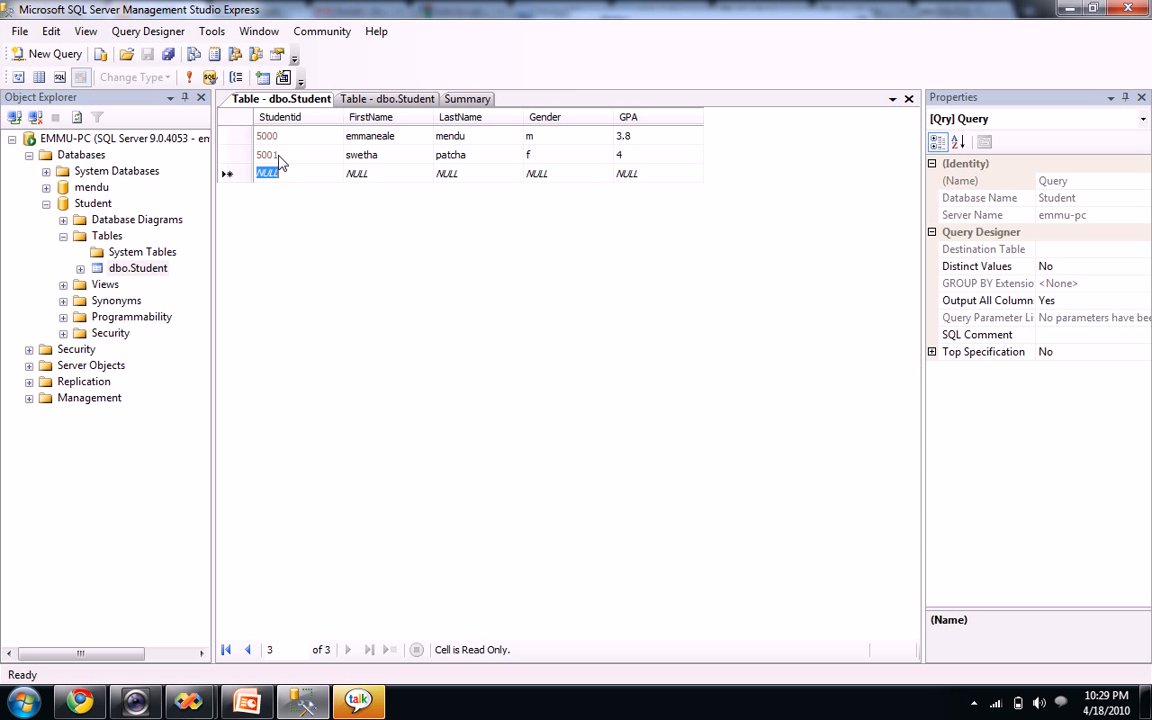
{"action": "left_click", "coordinate": [622, 155]}
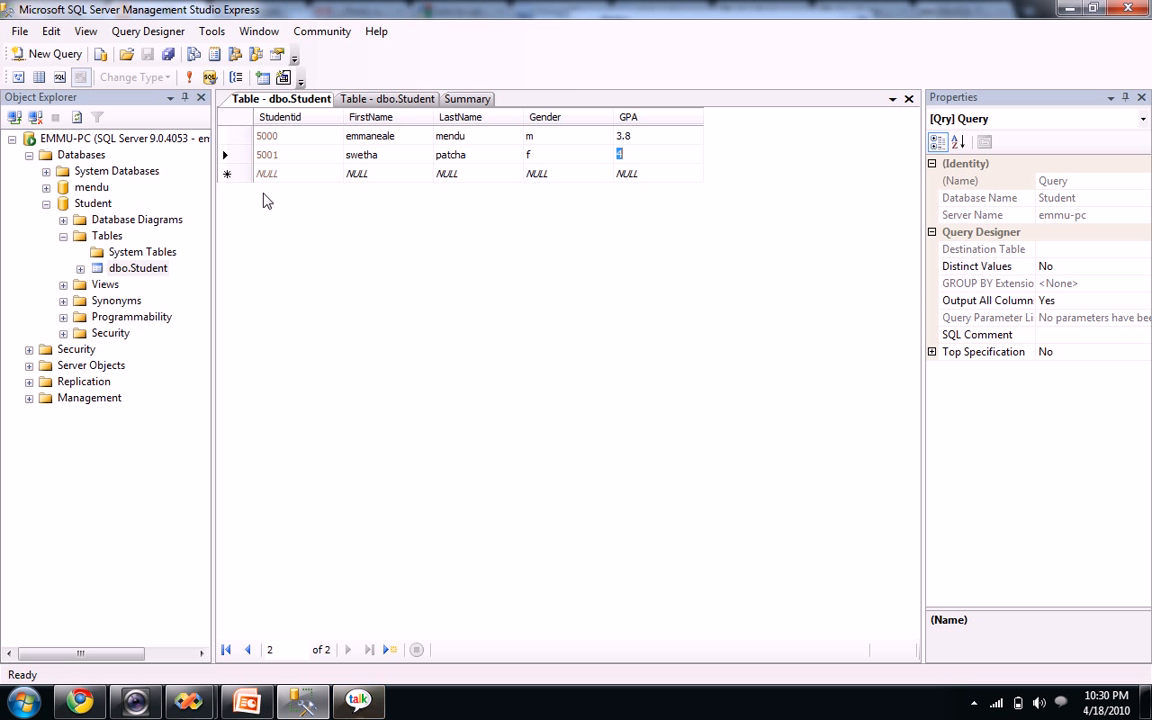
Run 'select * from Student' in a new connected query window, then begin saving the query file
{"action": "left_click", "coordinate": [48, 54]}
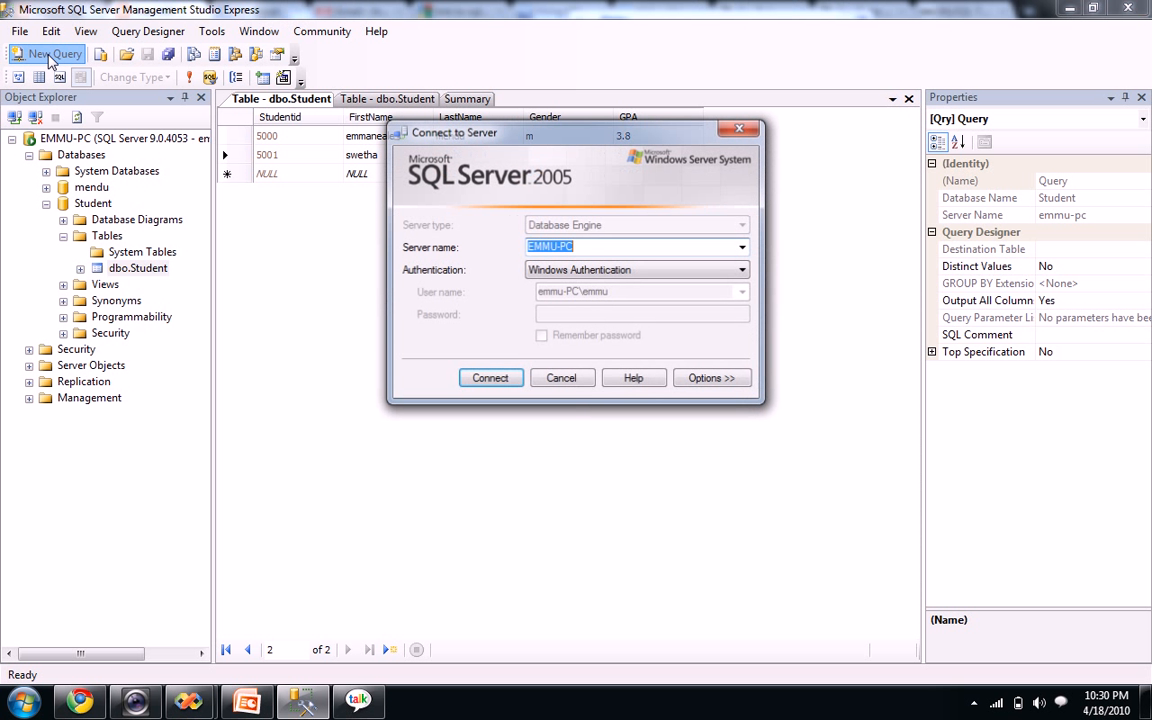
{"action": "left_click", "coordinate": [489, 378]}
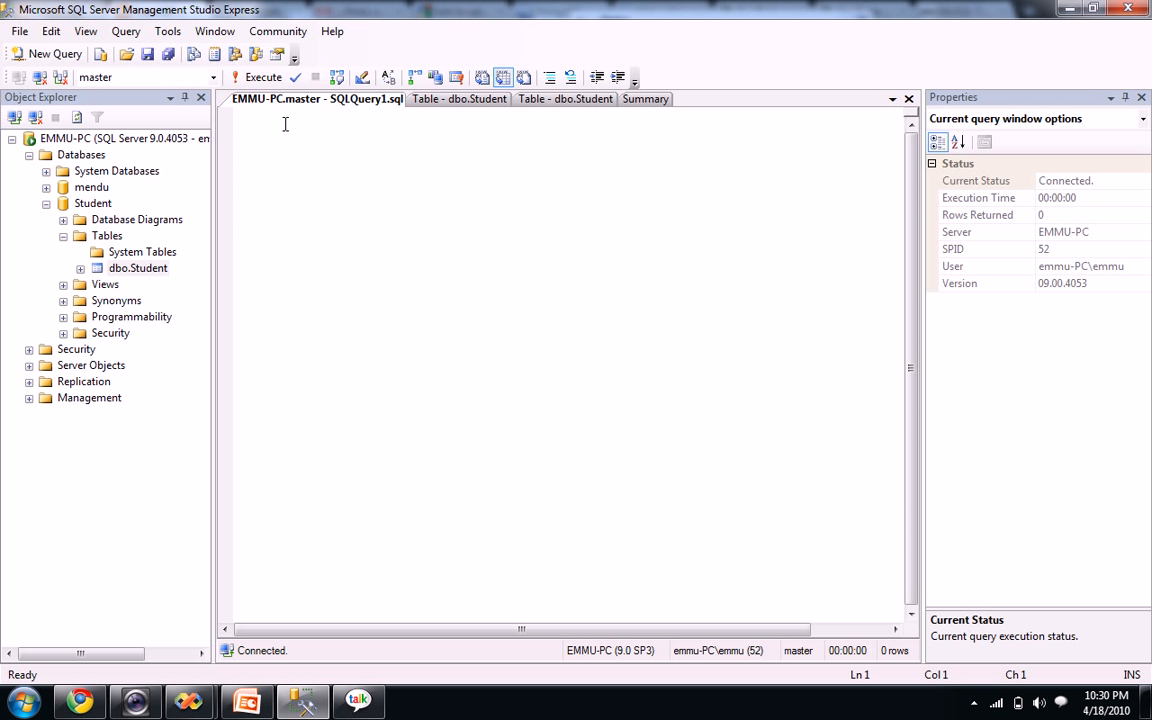
{"action": "type", "text": "select "}
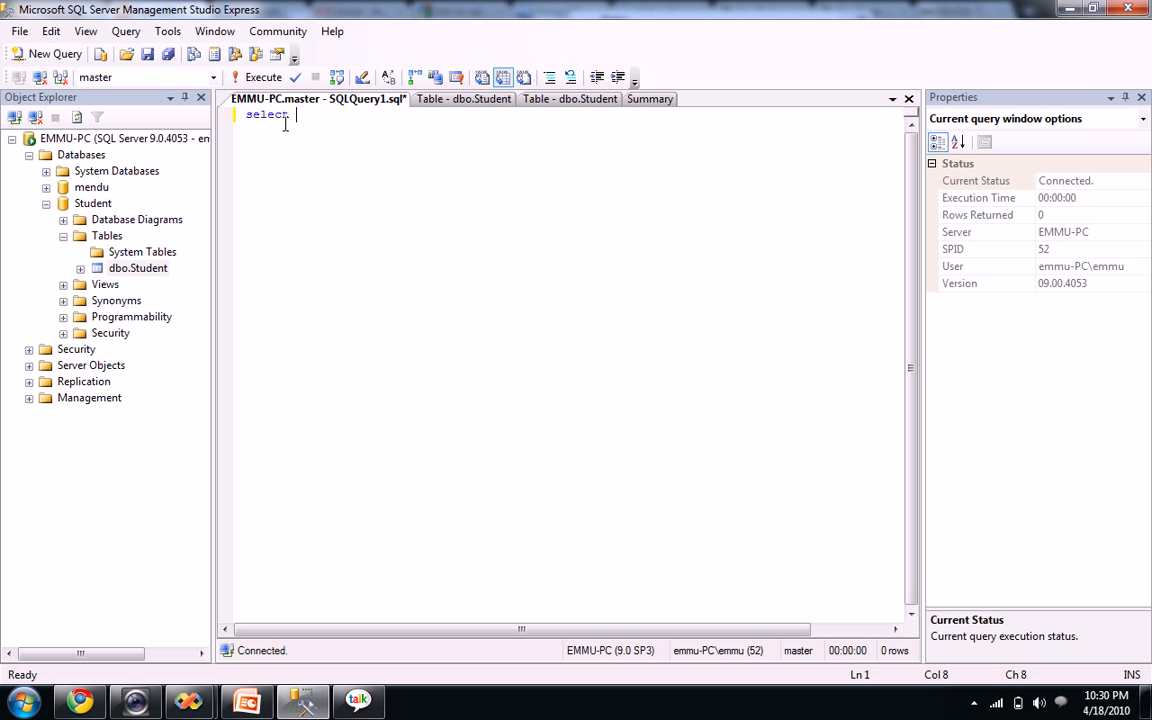
{"action": "type", "text": "* from Student"}
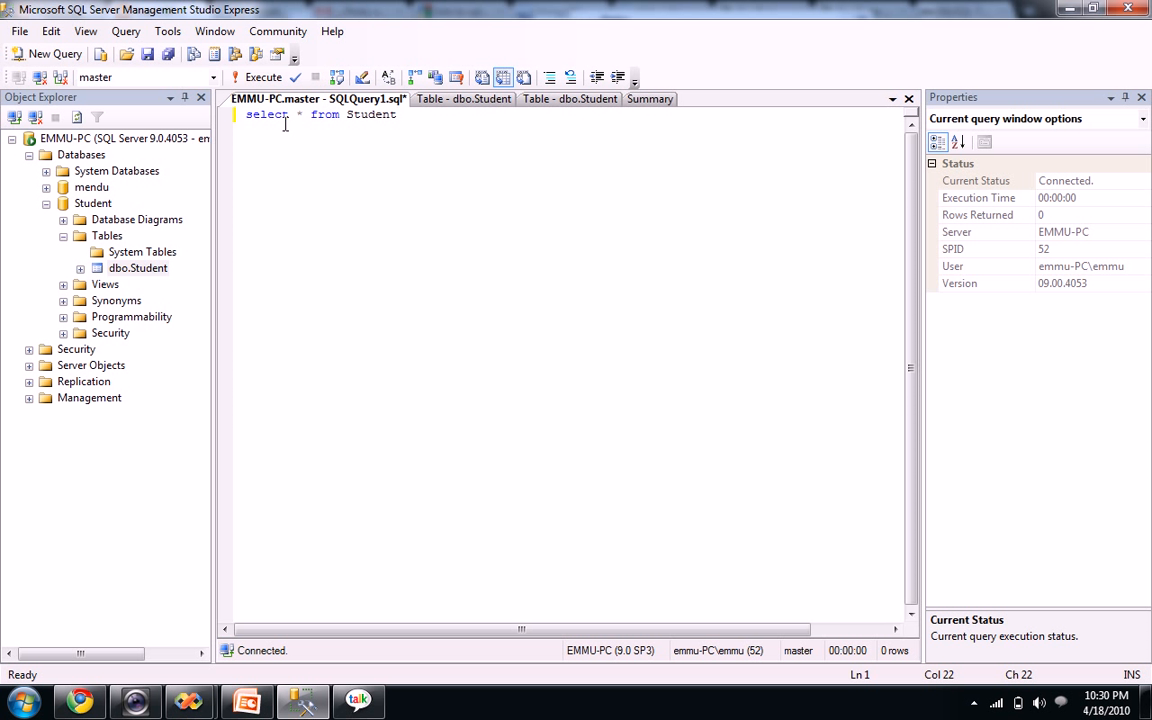
{"action": "left_click", "coordinate": [252, 77]}
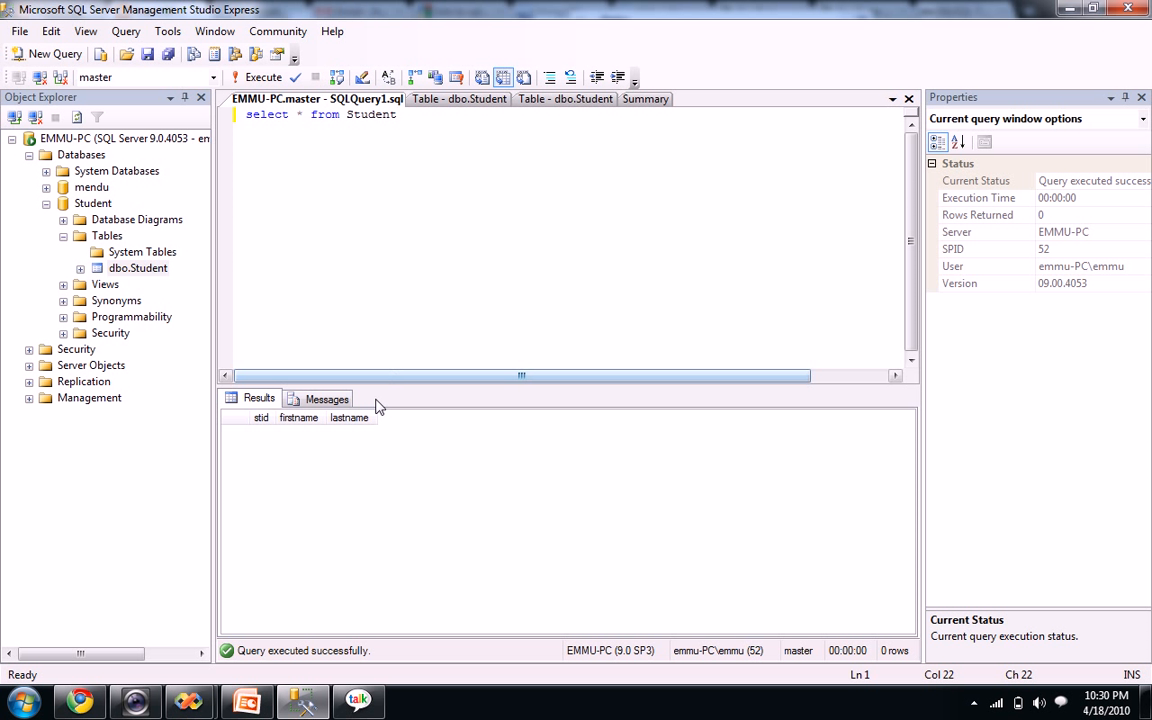
{"action": "left_click", "coordinate": [463, 99]}
{"action": "left_click", "coordinate": [168, 54]}
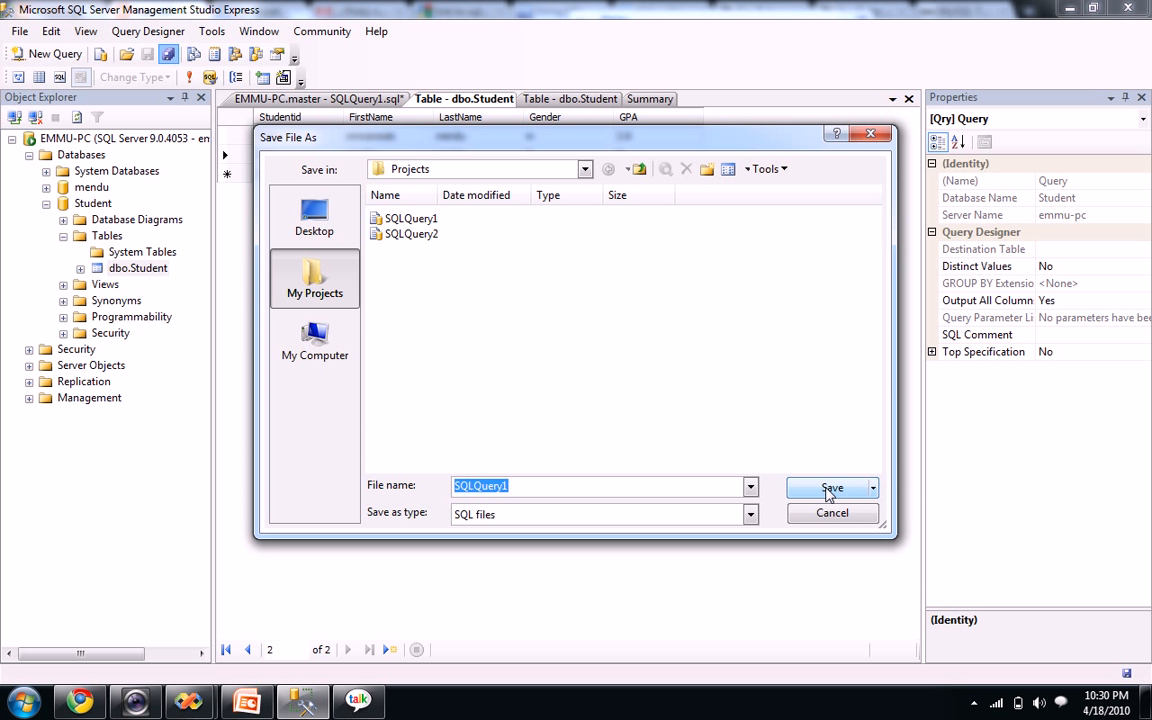
Save the query as SQLQuery1, replacing the existing file, and execute it again
{"action": "left_click", "coordinate": [830, 488]}
{"action": "left_click", "coordinate": [643, 412]}
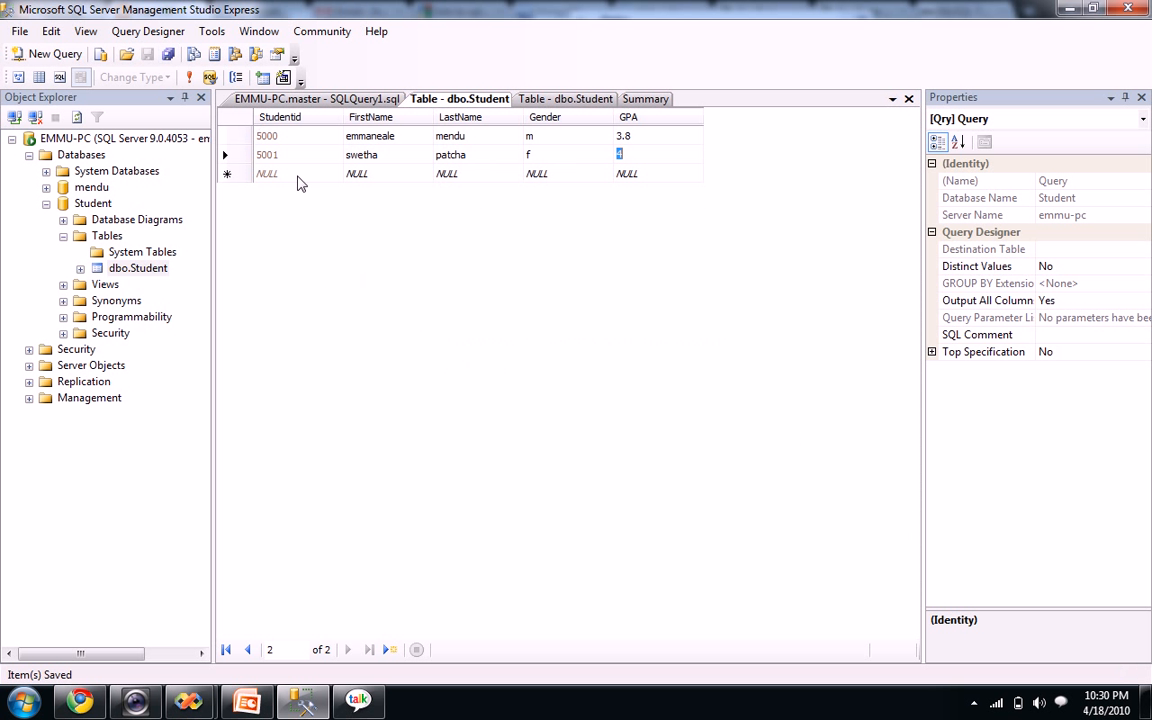
{"action": "left_click", "coordinate": [352, 99]}
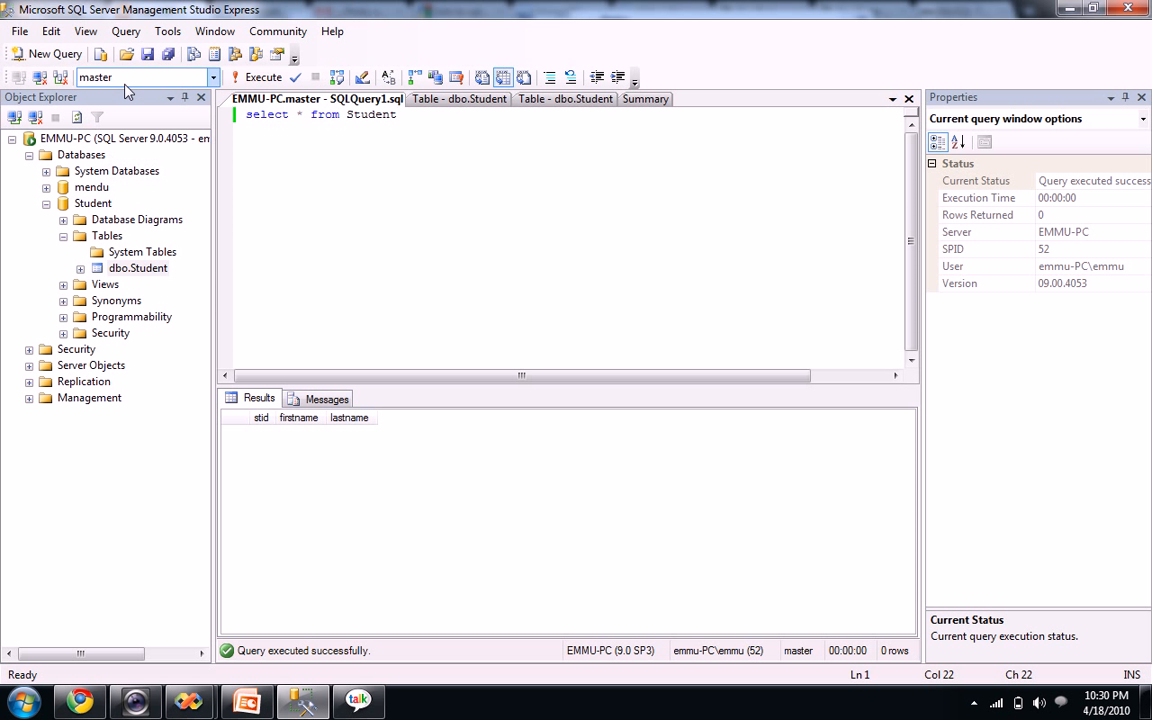
{"action": "left_click", "coordinate": [259, 78]}
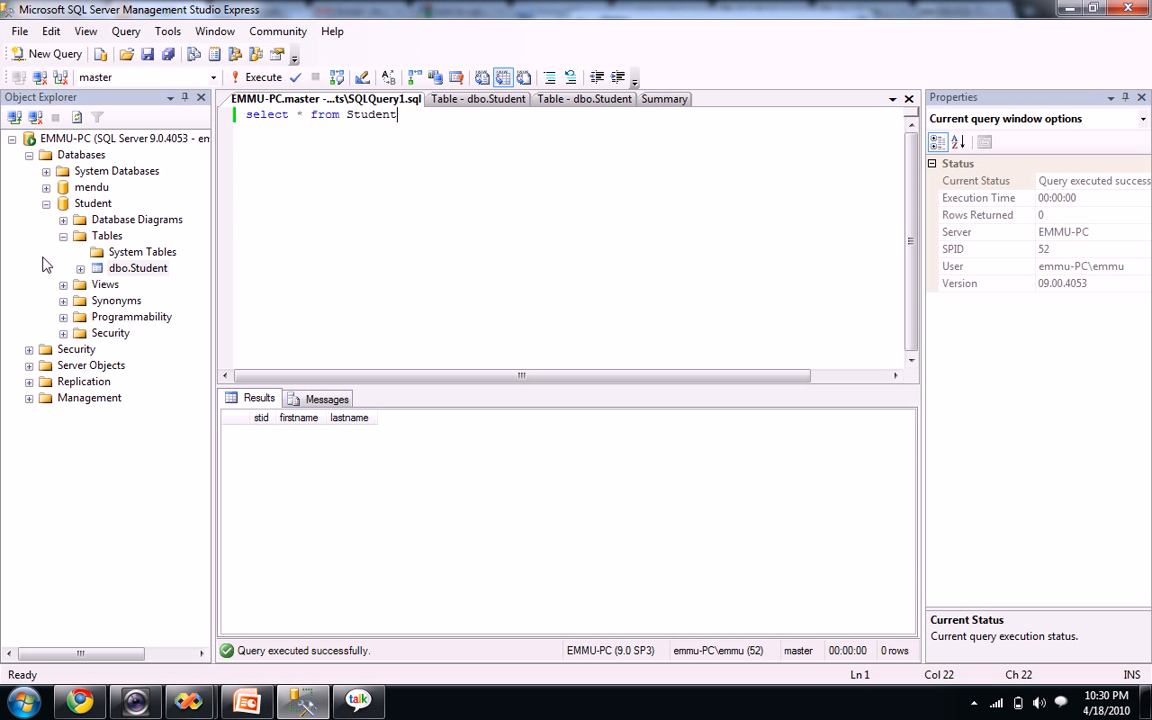
Expand dbo.Student to review its columns, then collapse it again
{"action": "left_click", "coordinate": [80, 269]}
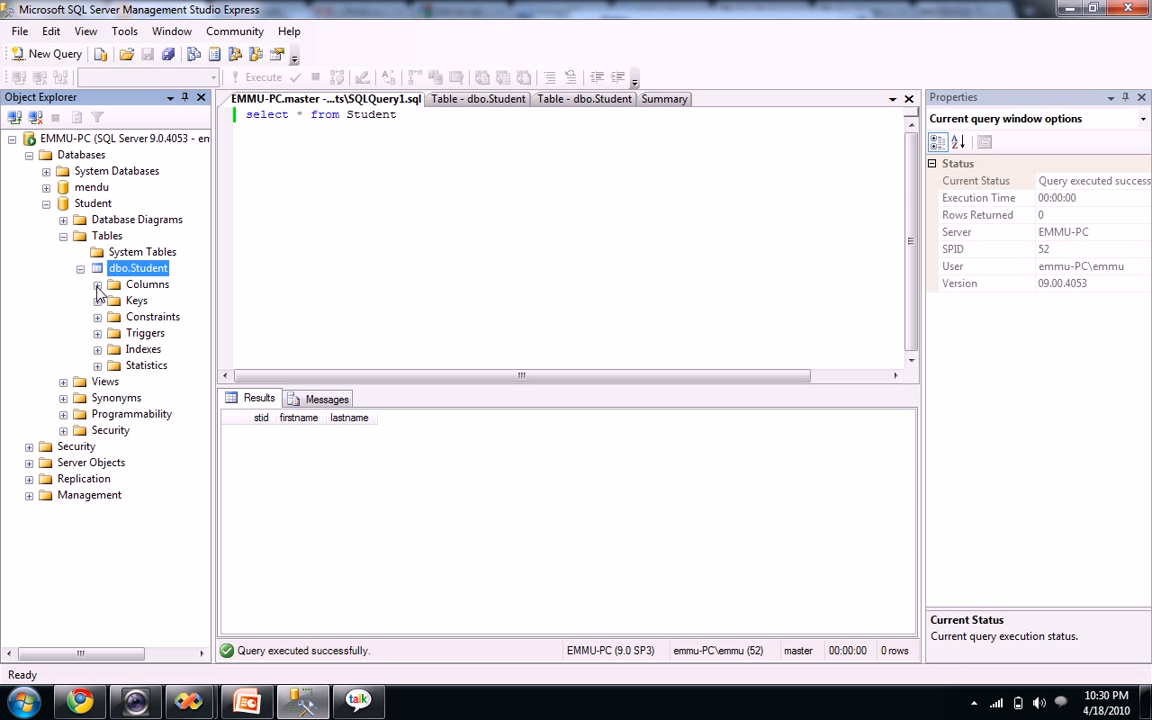
{"action": "left_click", "coordinate": [97, 285]}
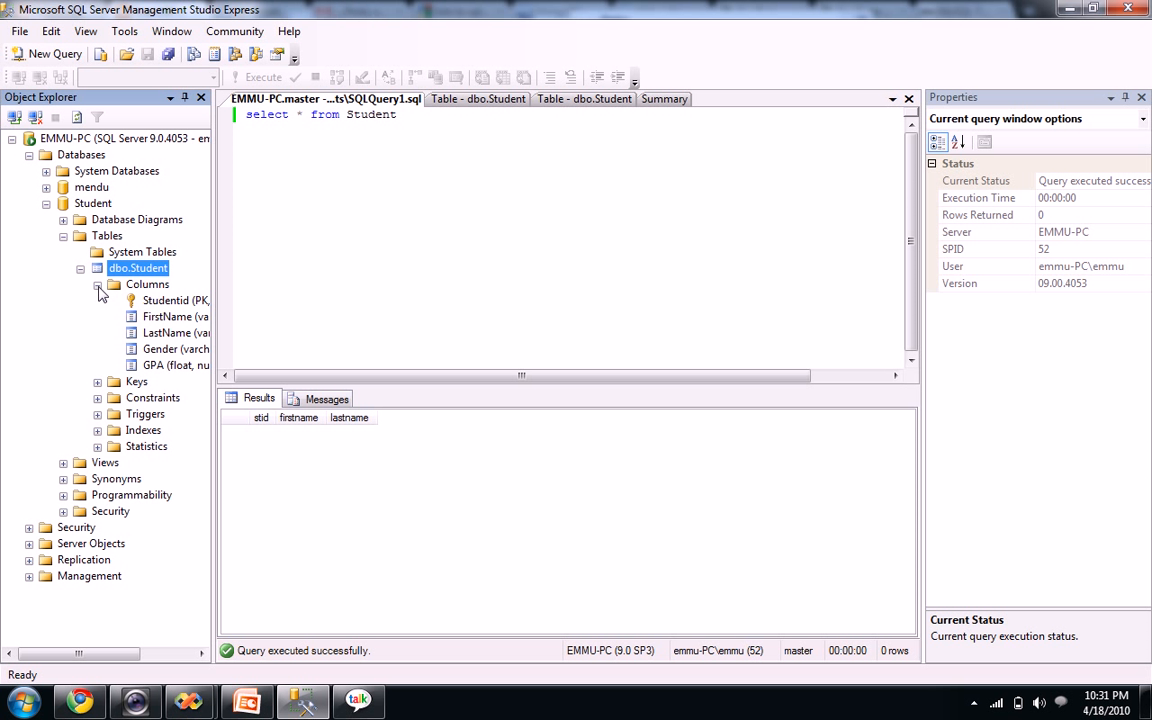
{"action": "left_click", "coordinate": [97, 285]}
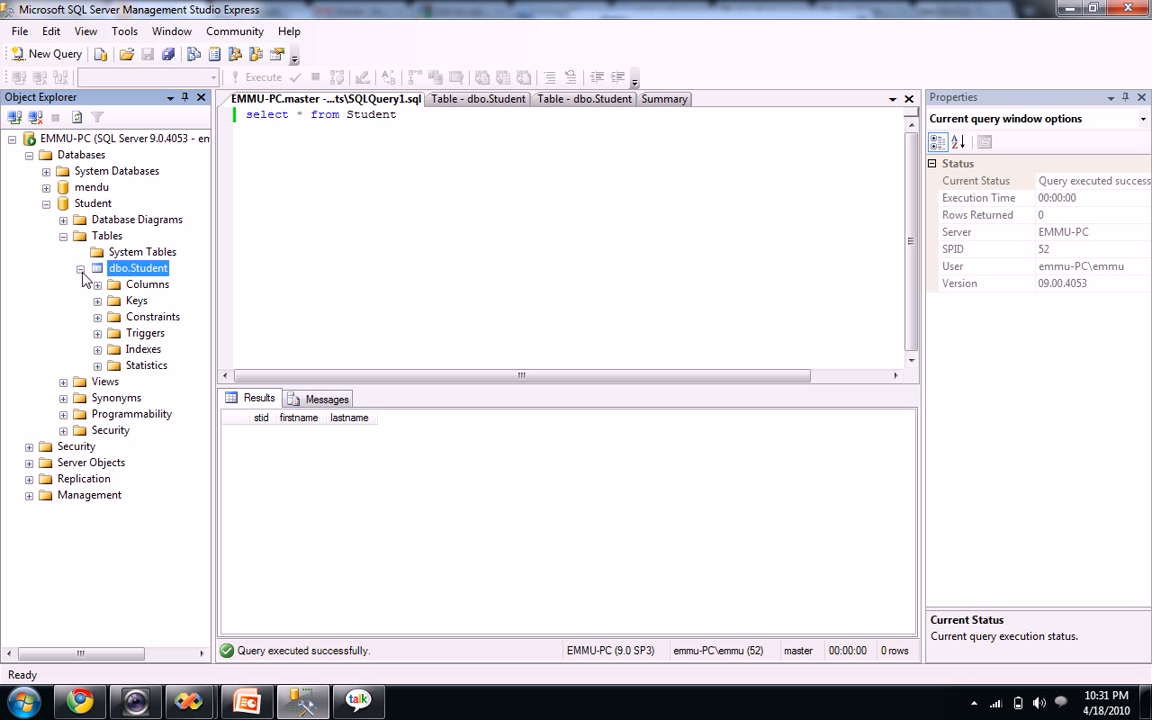
{"action": "left_click", "coordinate": [80, 269]}
Open the Student table's rows and close the duplicate Table - dbo.Student view
{"action": "right_click", "coordinate": [117, 272]}
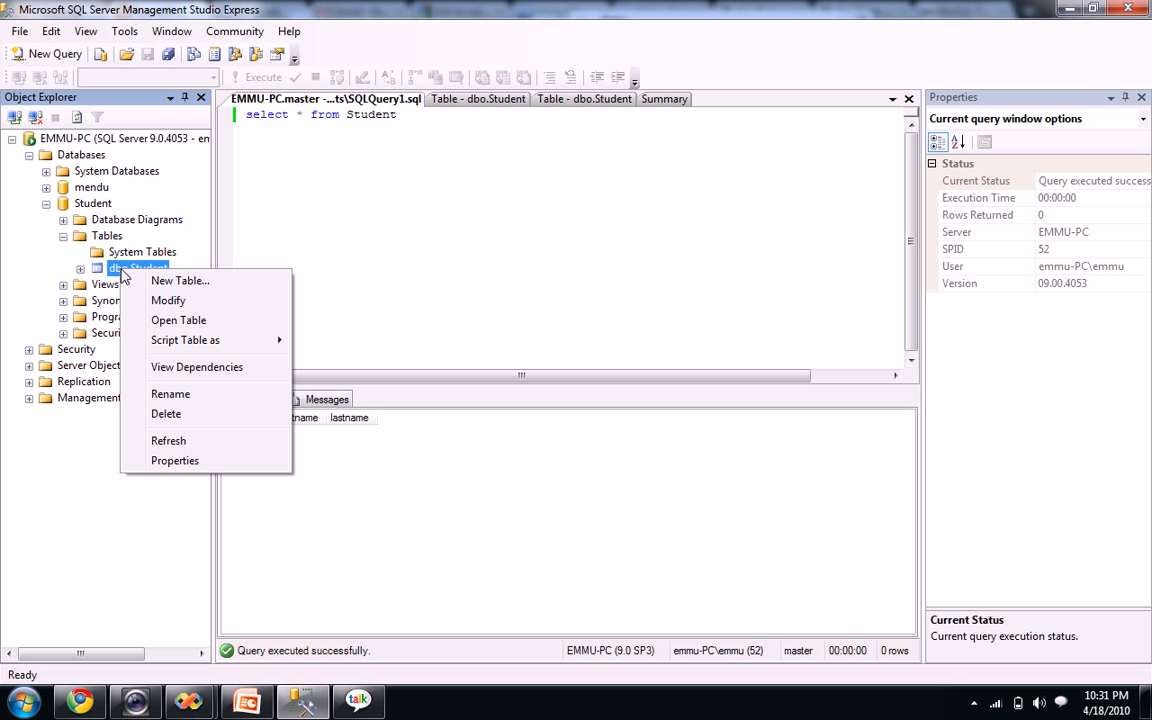
{"action": "left_click", "coordinate": [168, 322]}
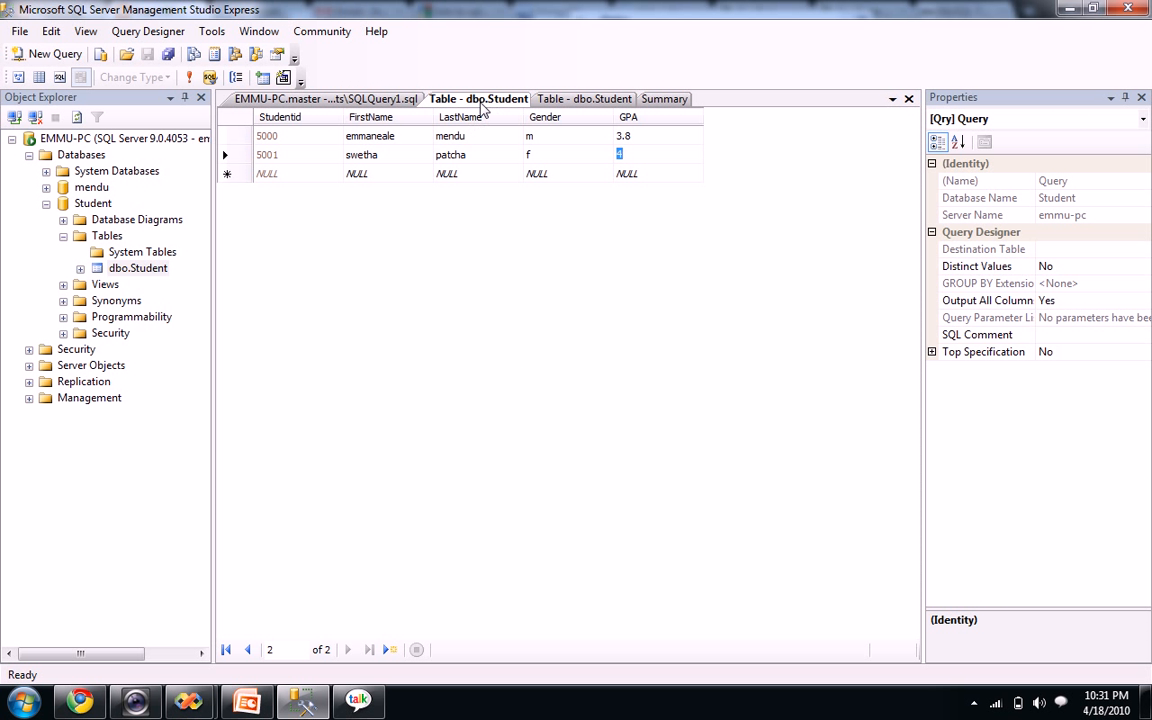
{"action": "right_click", "coordinate": [481, 103]}
{"action": "left_click", "coordinate": [489, 132]}
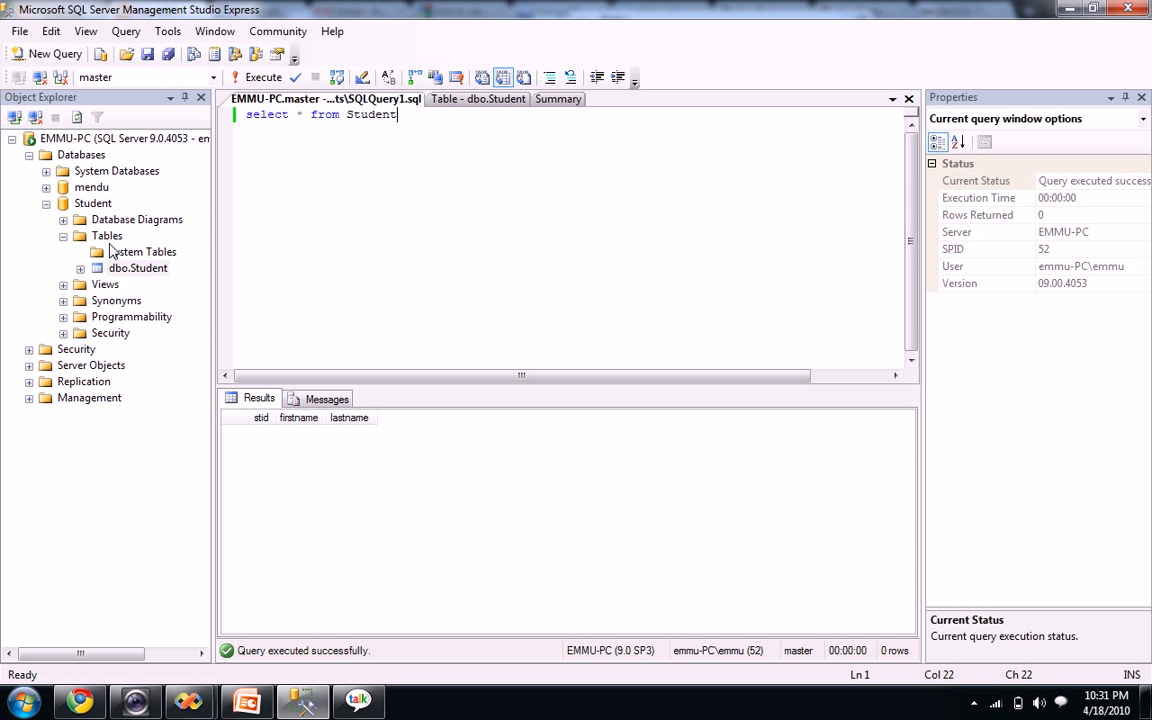
Run 'select * from Student' in a new query against the Student database
{"action": "left_click", "coordinate": [86, 204]}
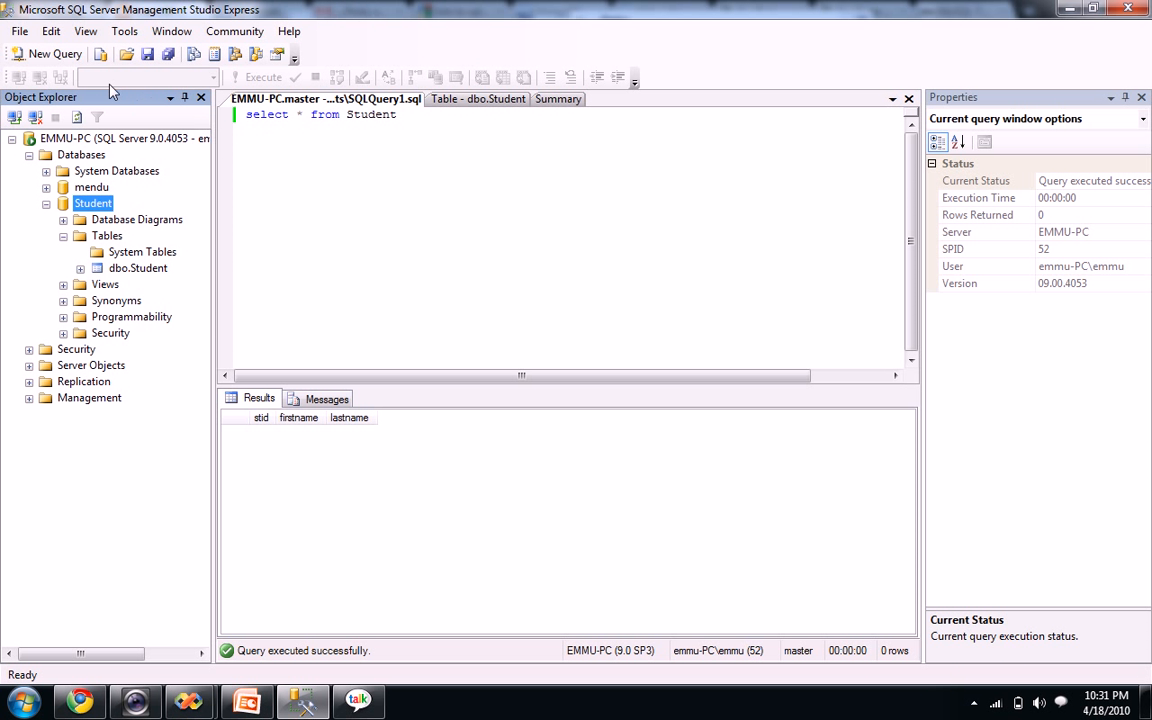
{"action": "left_click", "coordinate": [41, 58]}
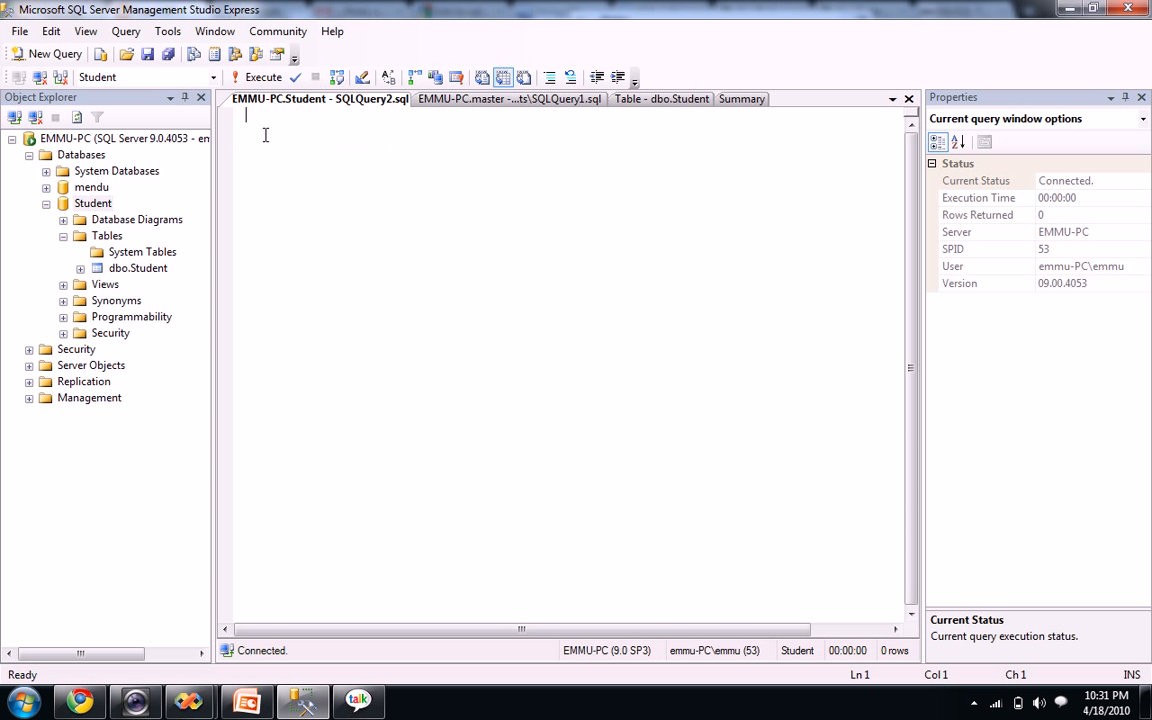
{"action": "type", "text": "sele"}
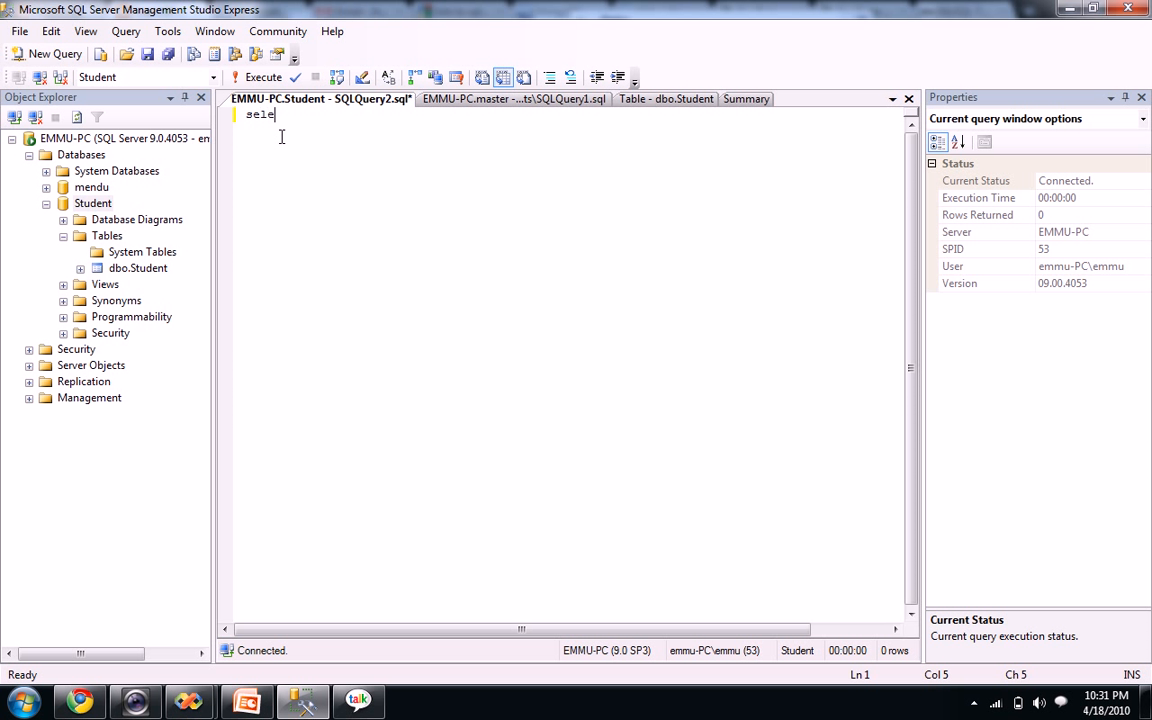
{"action": "type", "text": "ct * from Student"}
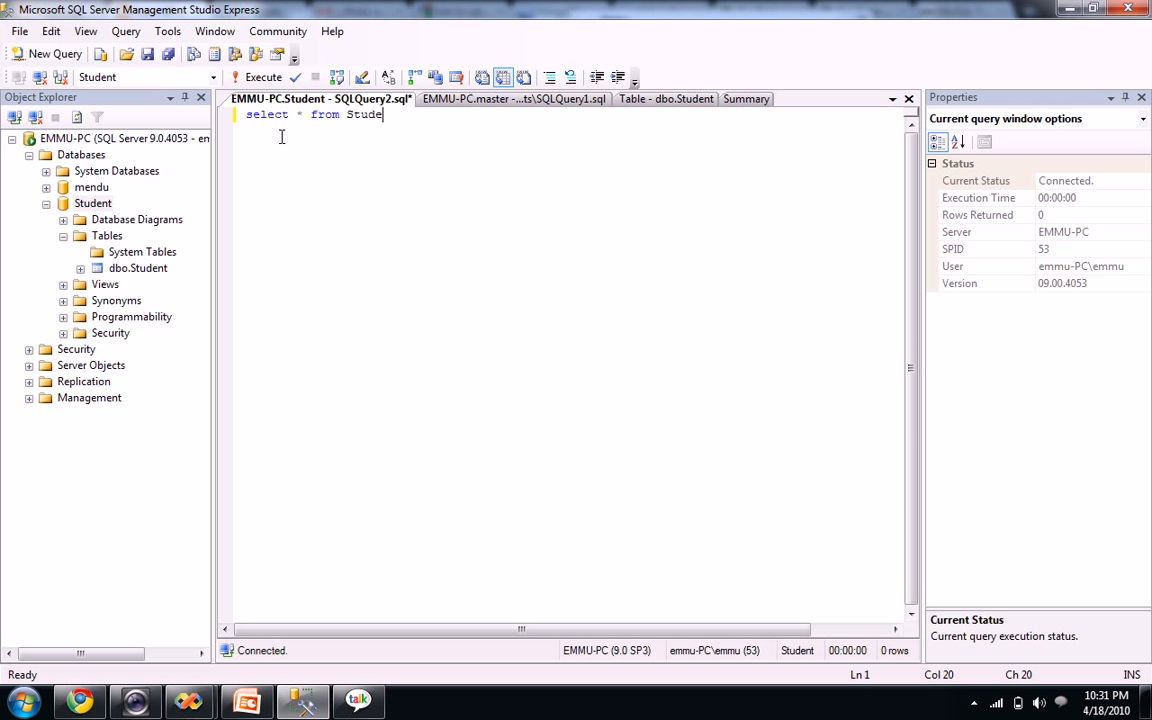
{"action": "left_click", "coordinate": [263, 78]}
{"action": "key", "text": "Return"}
Review the results, StudentIds 5000 and 5001 with GPAs 3.8 and 4, then switch to PowerPoint
{"action": "left_click", "coordinate": [320, 438]}
{"action": "left_click", "coordinate": [330, 452]}
{"action": "left_click", "coordinate": [385, 452]}
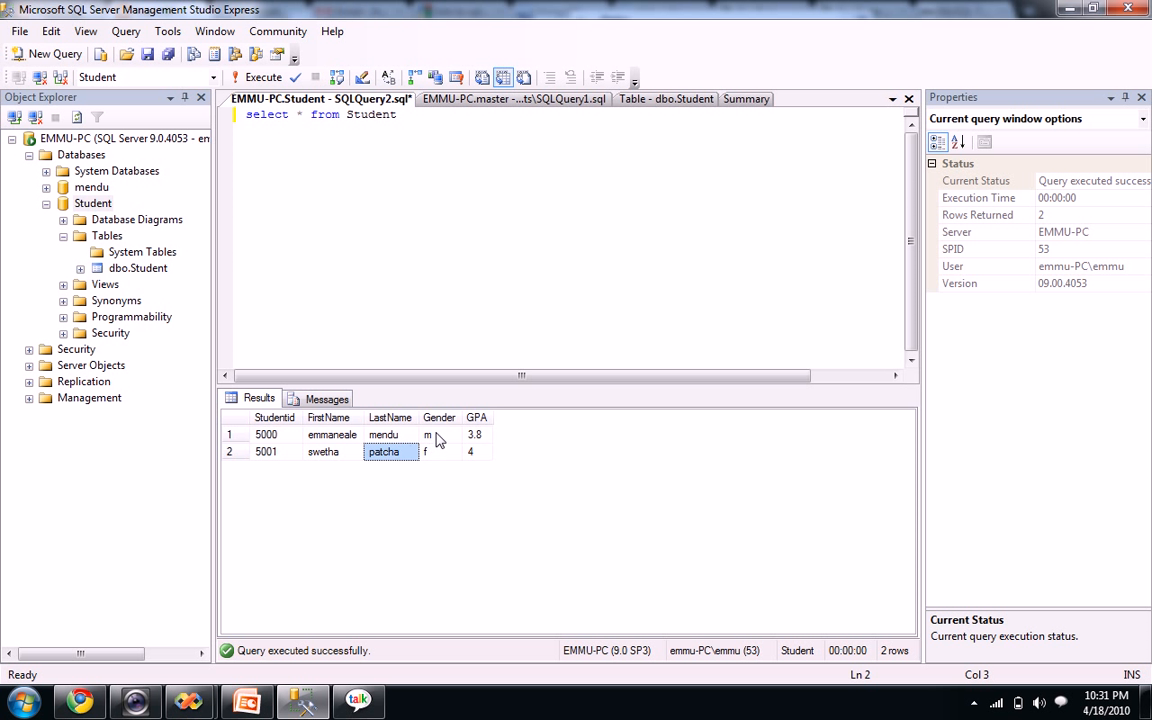
{"action": "left_click", "coordinate": [432, 436]}
{"action": "left_click", "coordinate": [488, 436]}
{"action": "left_click", "coordinate": [486, 456]}
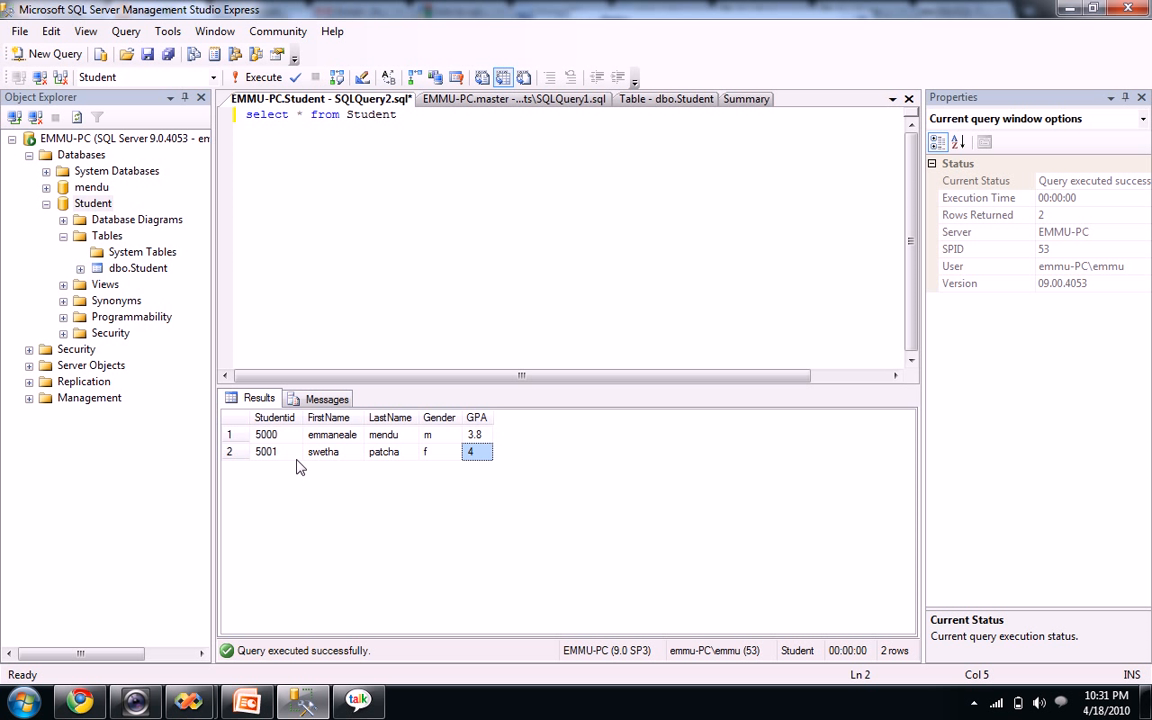
{"action": "left_click", "coordinate": [266, 436]}
{"action": "left_click", "coordinate": [274, 455]}
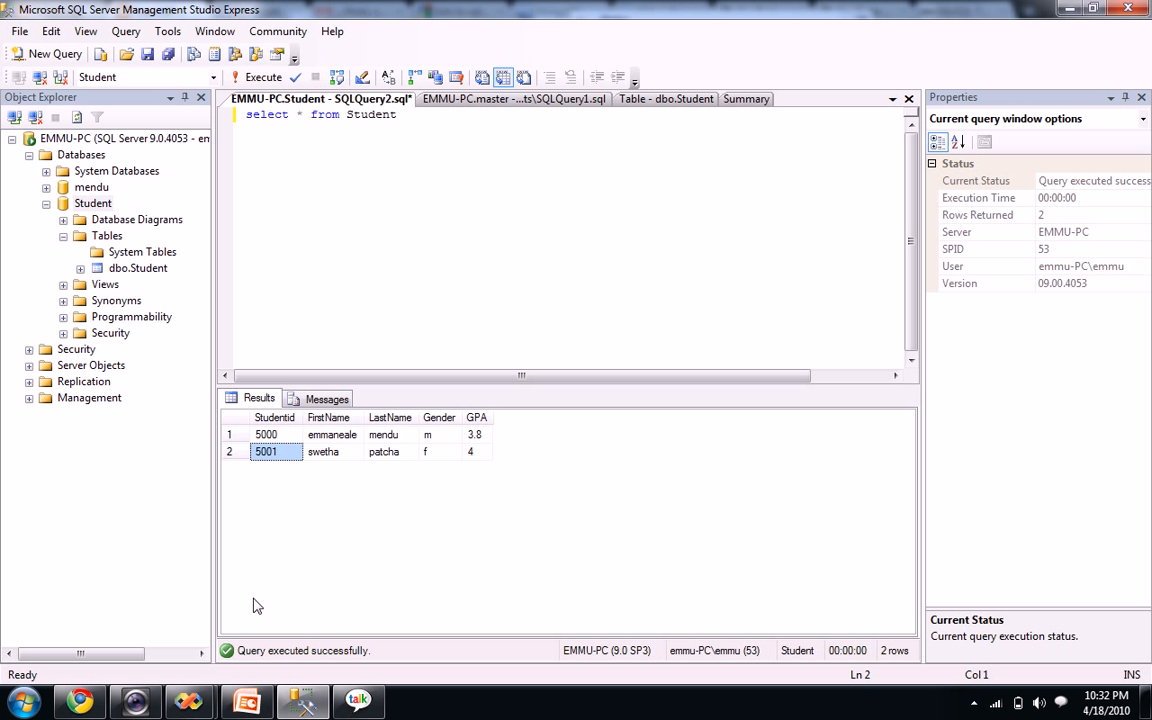
{"action": "left_click", "coordinate": [247, 700]}
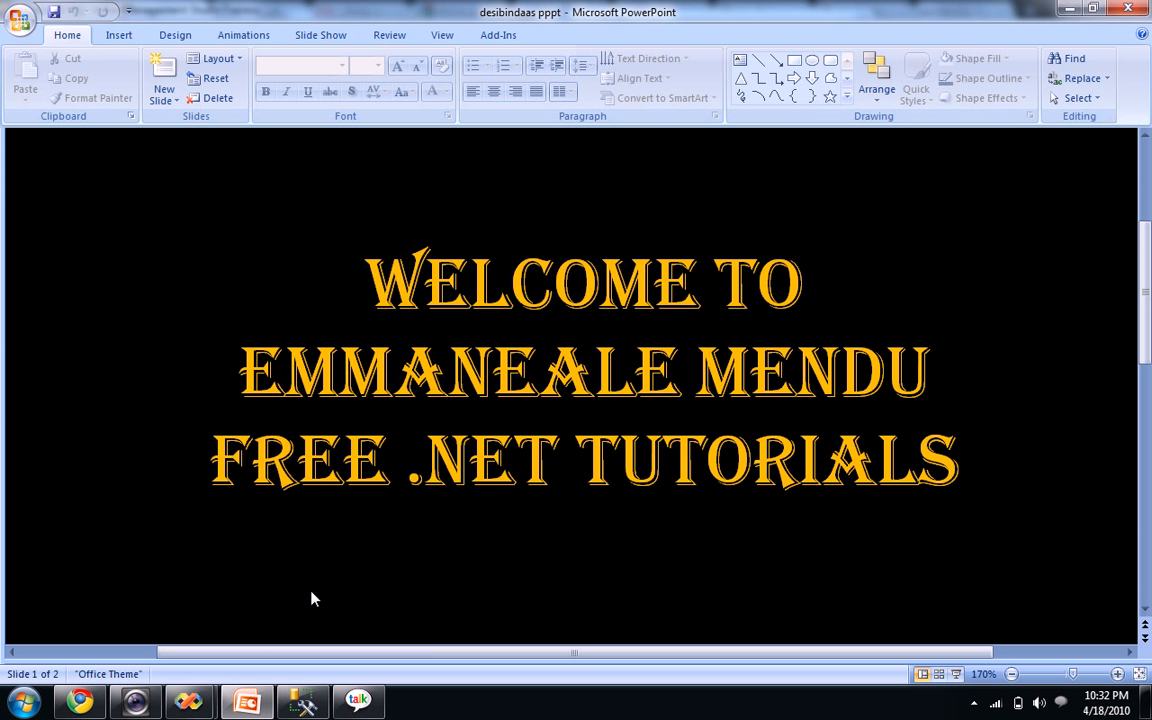